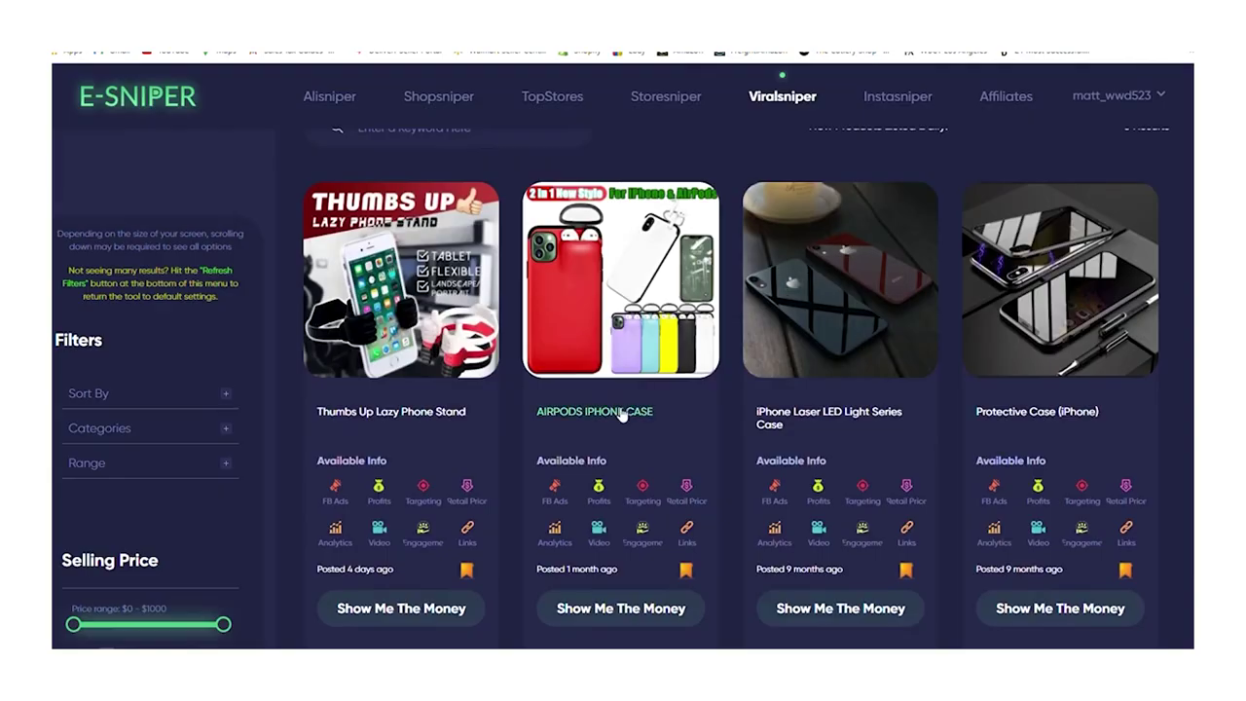
Step: Open the AIRPODS IPHONE CASE details and a men's fashion Instagram profile from its findings
left_click(621, 414)
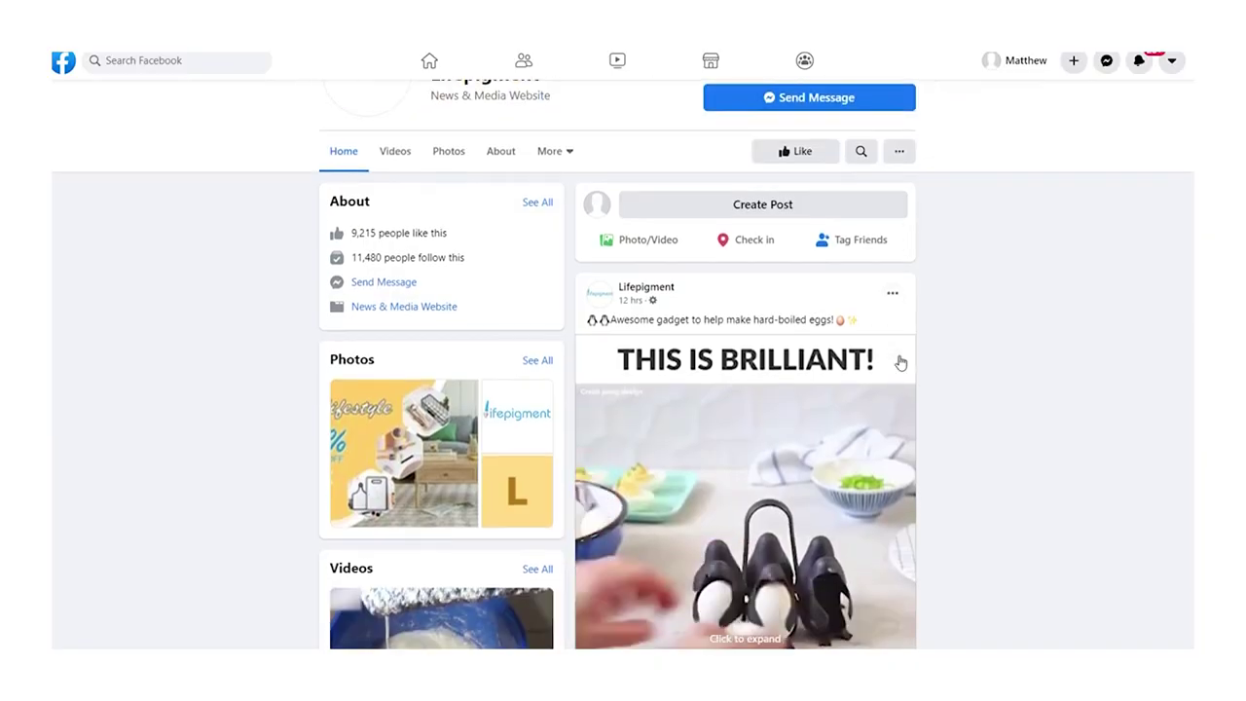
scroll(899, 360, "down", 3)
scroll(899, 360, "down", 3)
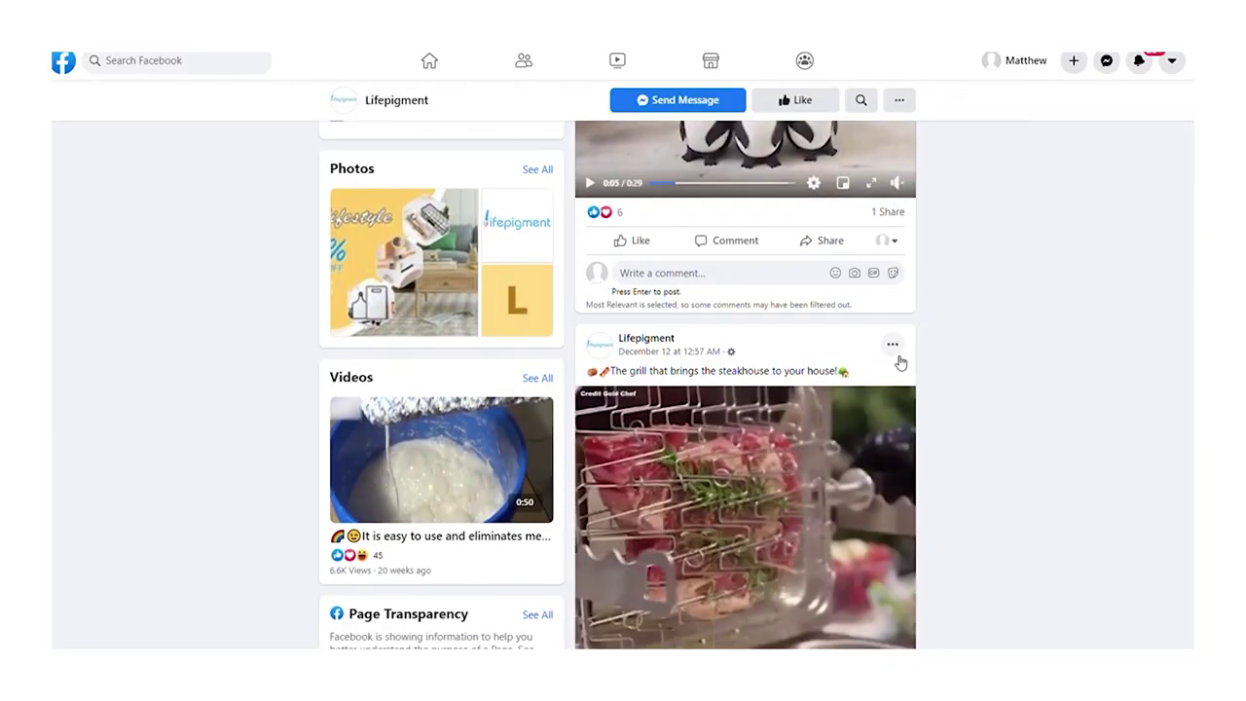
left_click(904, 354)
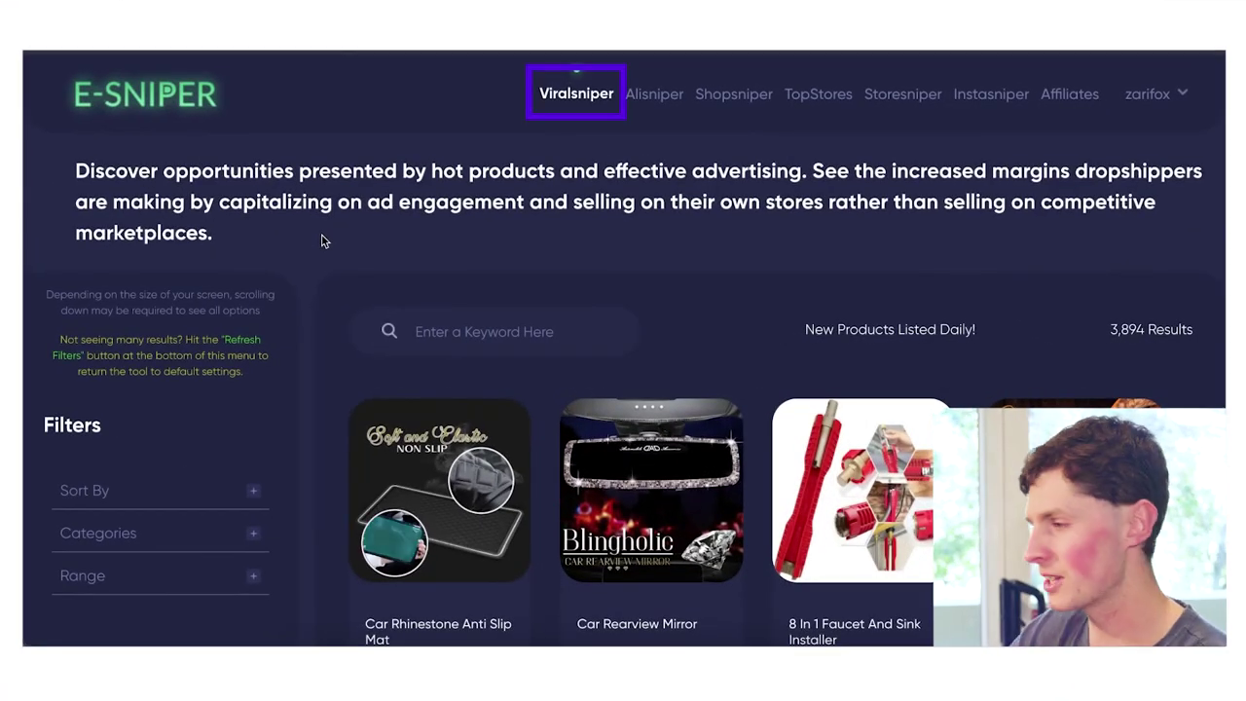
Step: Scroll through the Viralsniper grid of trending ad-driven products
scroll(324, 241, "down", 10)
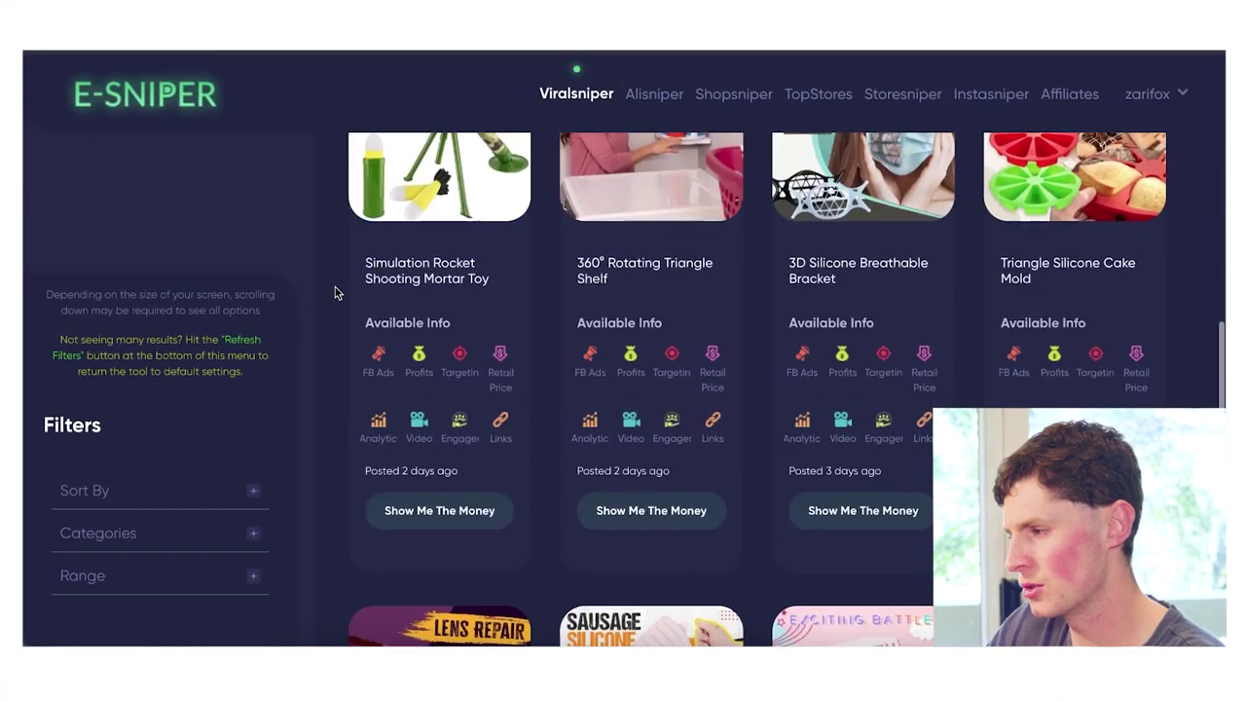
scroll(334, 292, "down", 7)
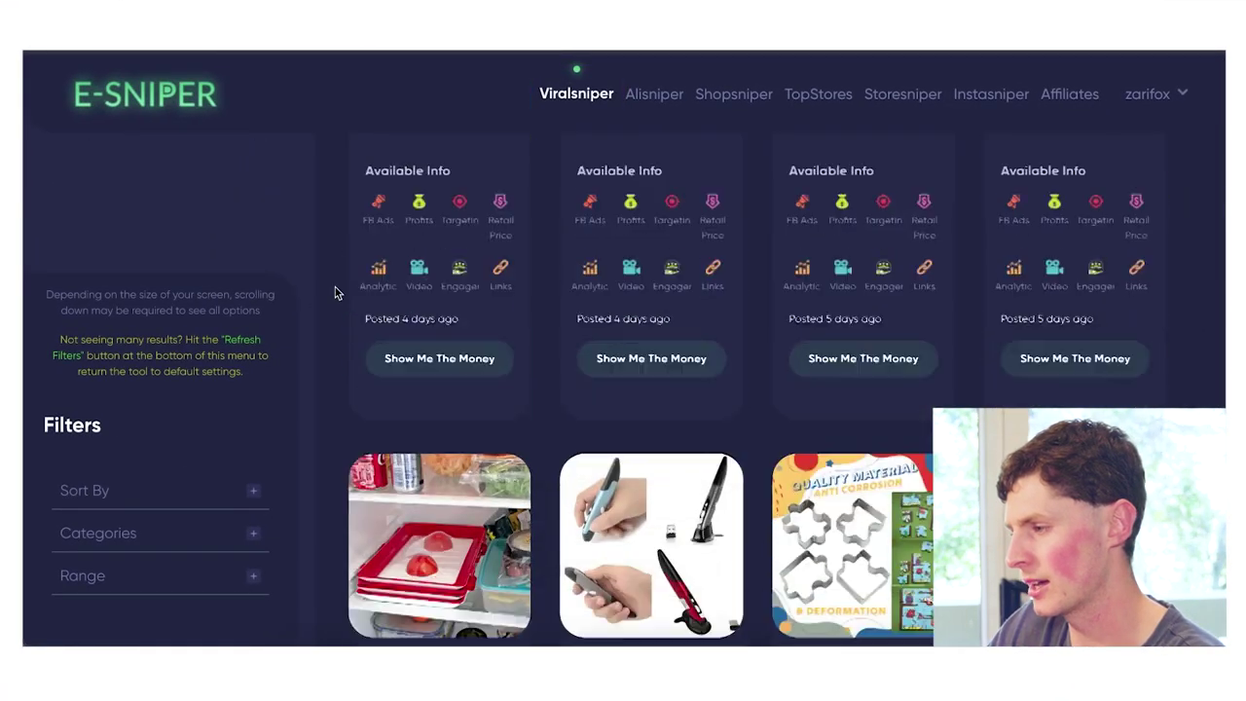
scroll(334, 292, "down", 3)
scroll(336, 289, "up", 20)
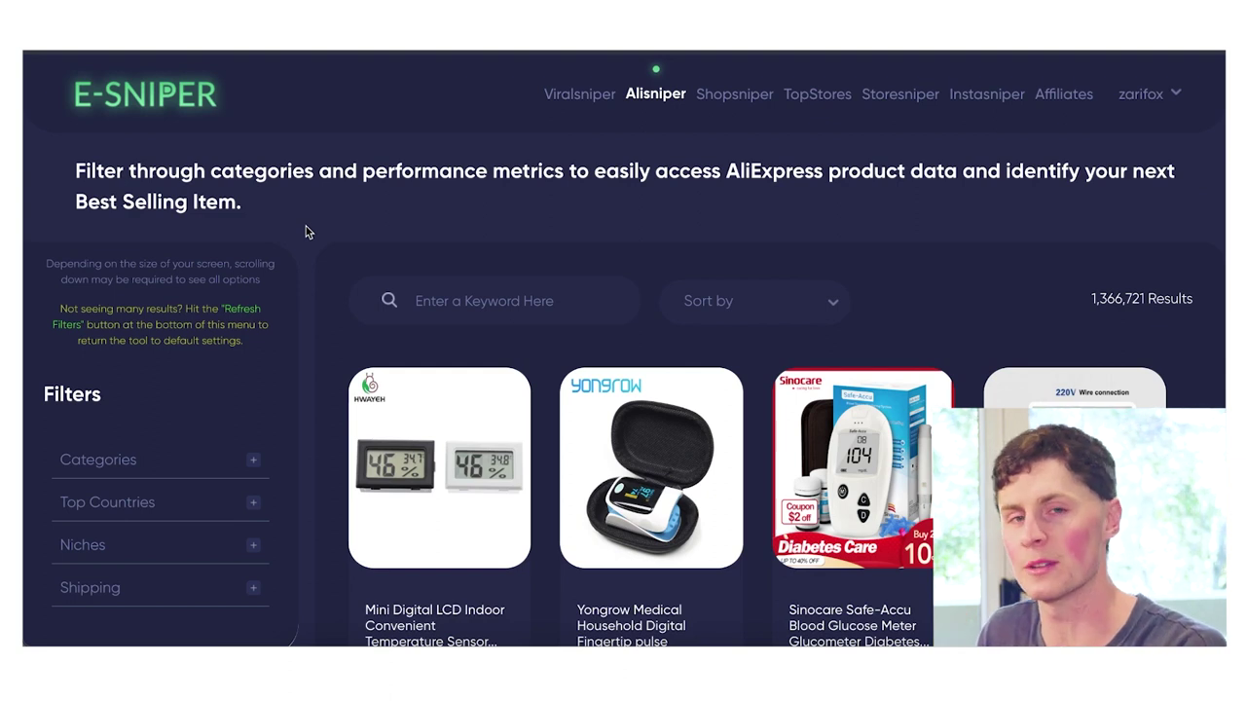
Step: Scroll the Alisniper grid comparing product prices and ePacket/AliStd shipping tags
scroll(306, 231, "down", 5)
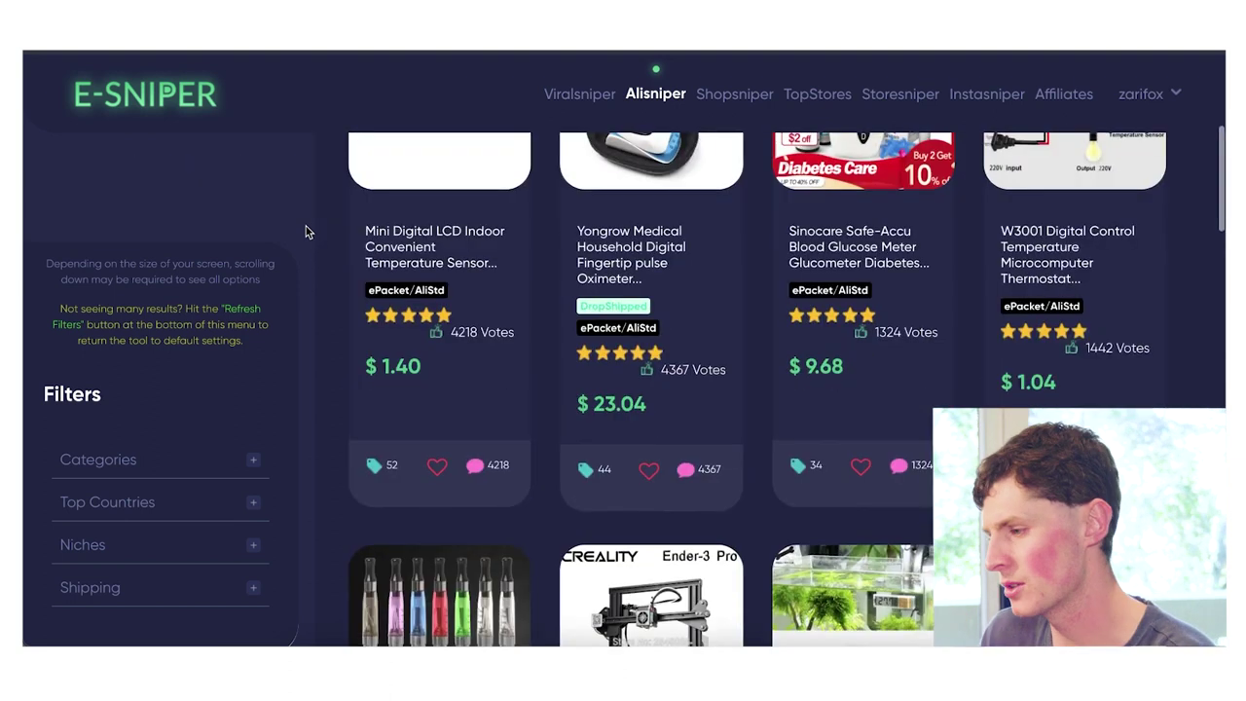
scroll(305, 231, "up", 3)
scroll(306, 231, "down", 1)
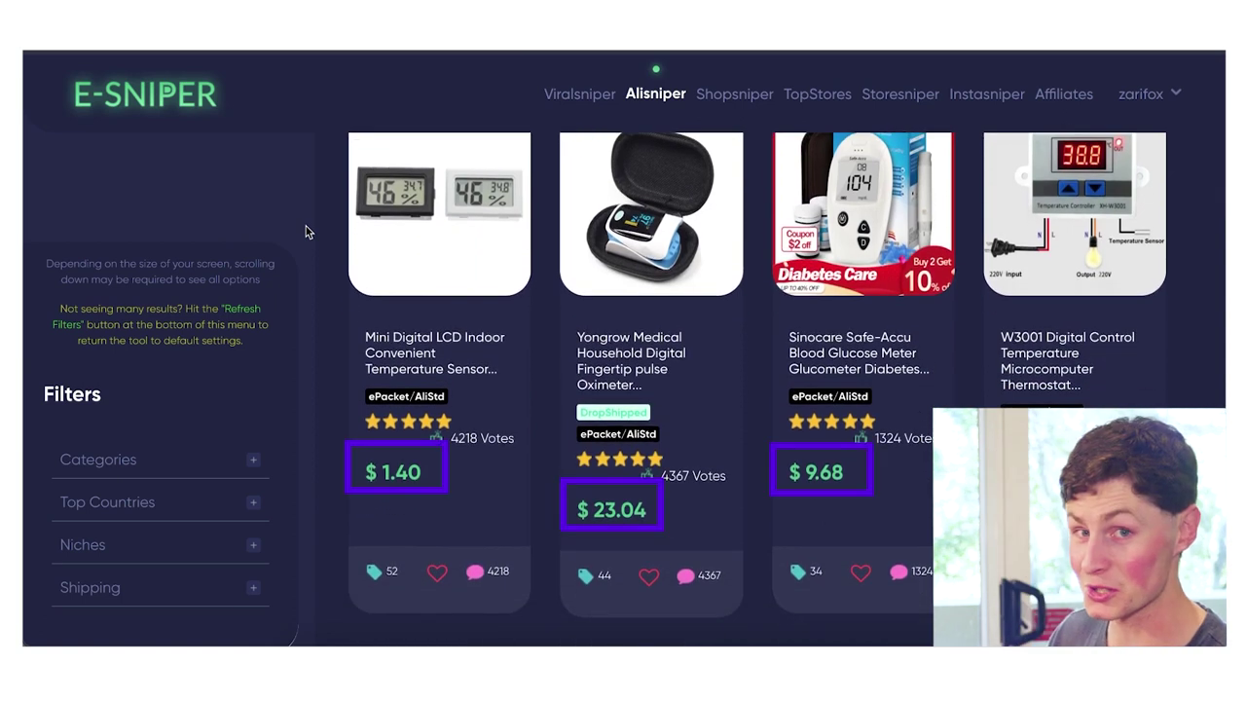
scroll(306, 231, "down", 2)
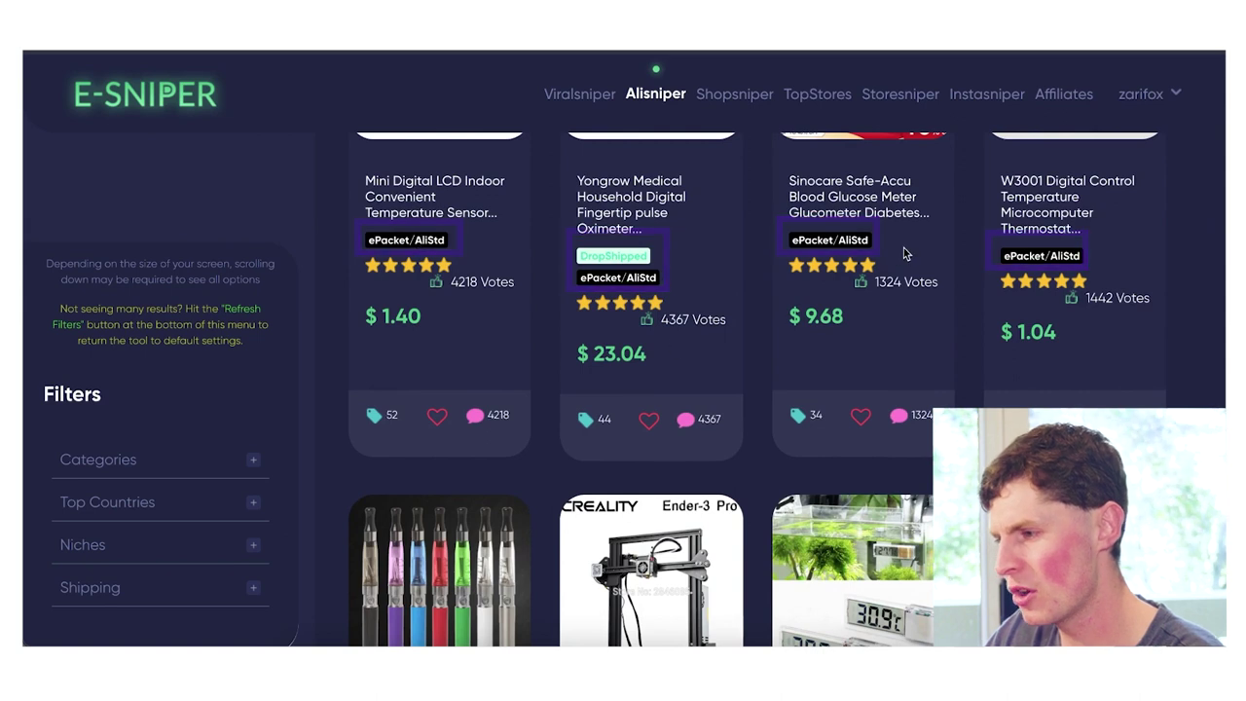
scroll(905, 251, "down", 5)
scroll(975, 230, "down", 2)
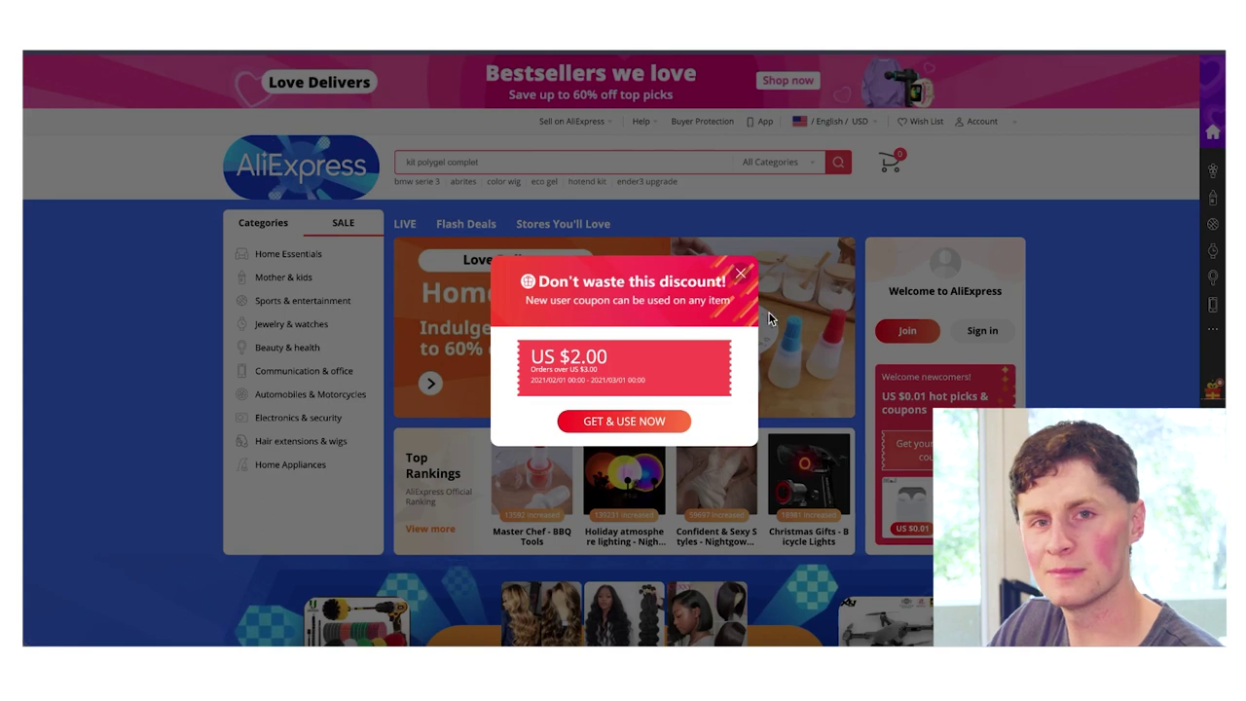
Step: Dismiss the coupon offer, search AliExpress for 'kit polygel complet' and browse the nail-gel kits
left_click(742, 275)
type("kit polygel complet")
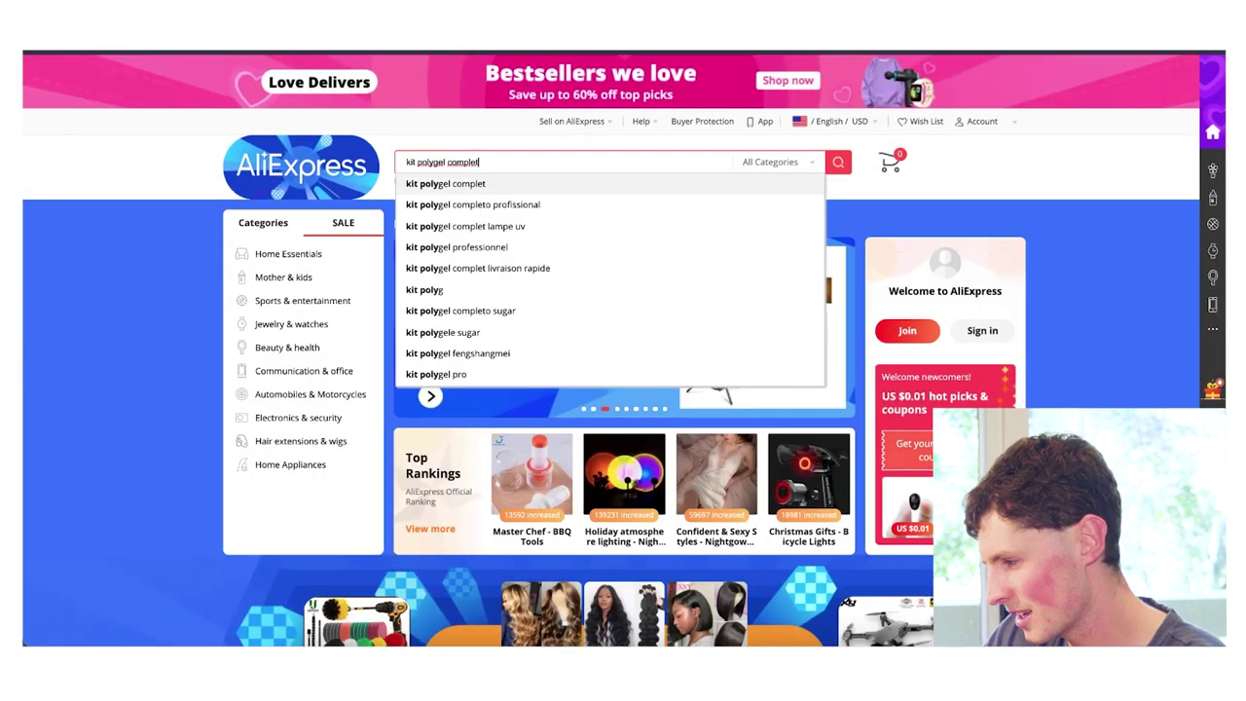
key("Return")
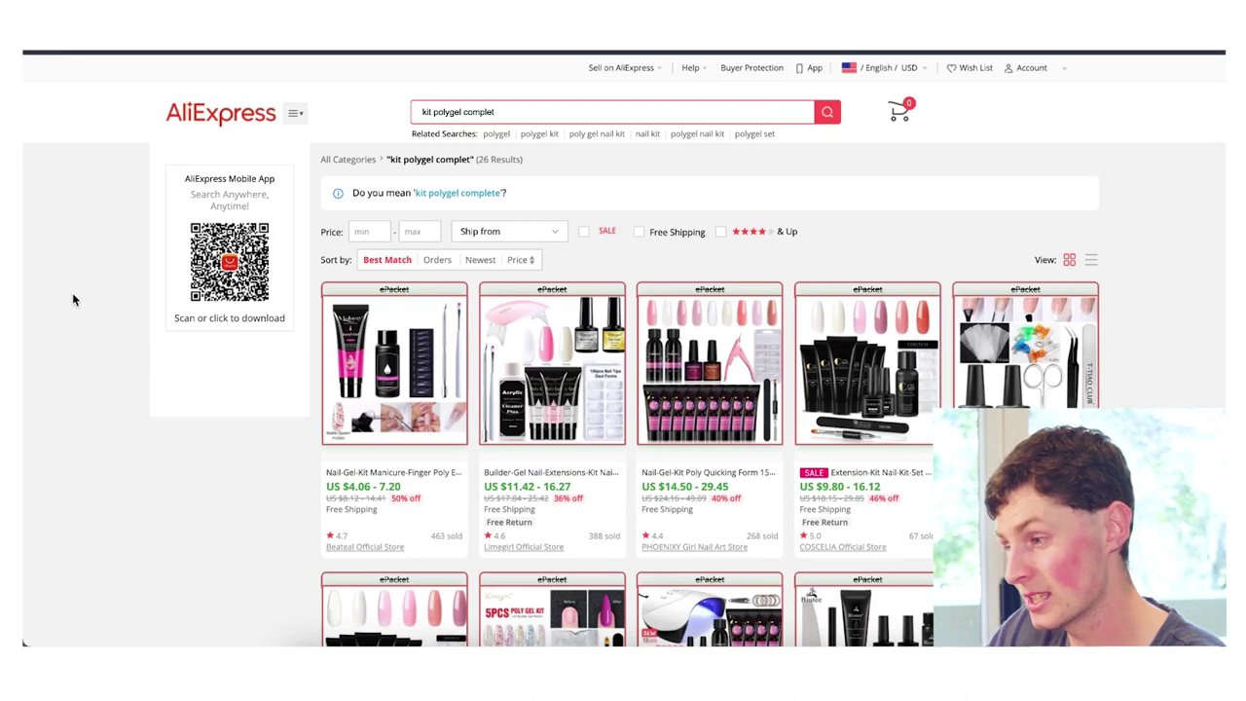
scroll(72, 297, "down", 2)
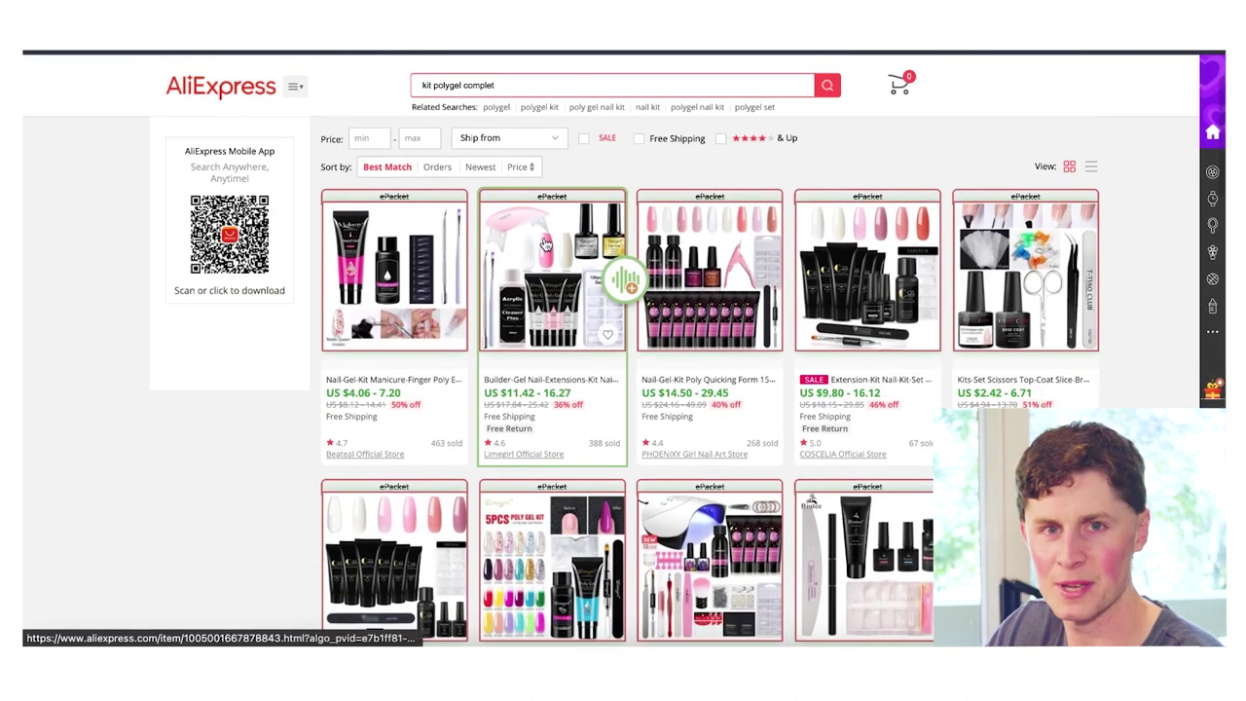
scroll(1090, 322, "down", 4)
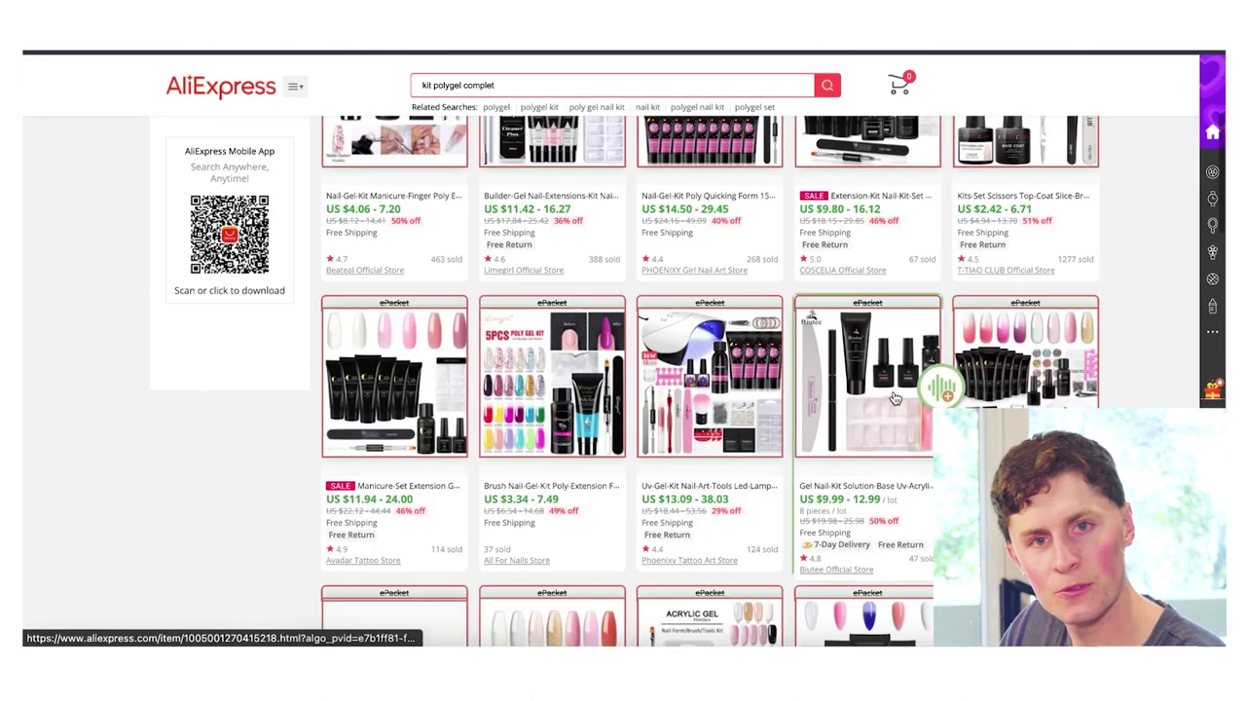
scroll(298, 449, "down", 5)
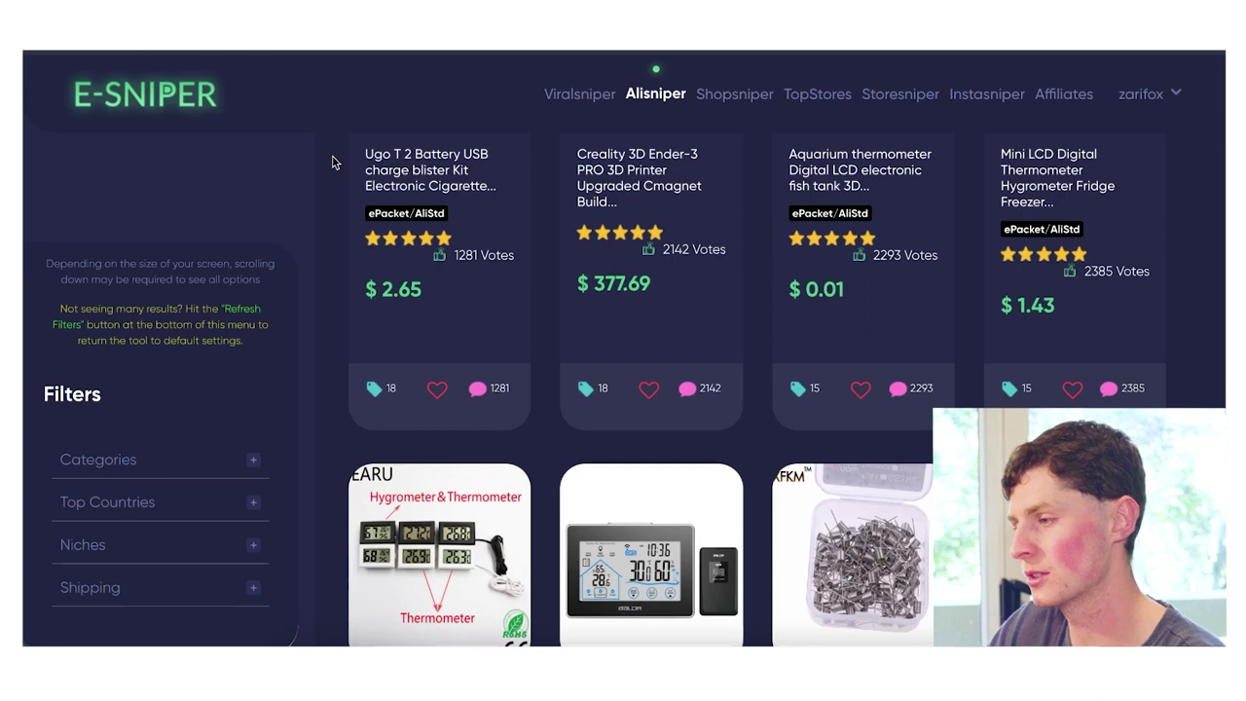
Step: Scroll to the bottom of the Alisniper grid for a fresh batch of products
scroll(332, 162, "down", 4)
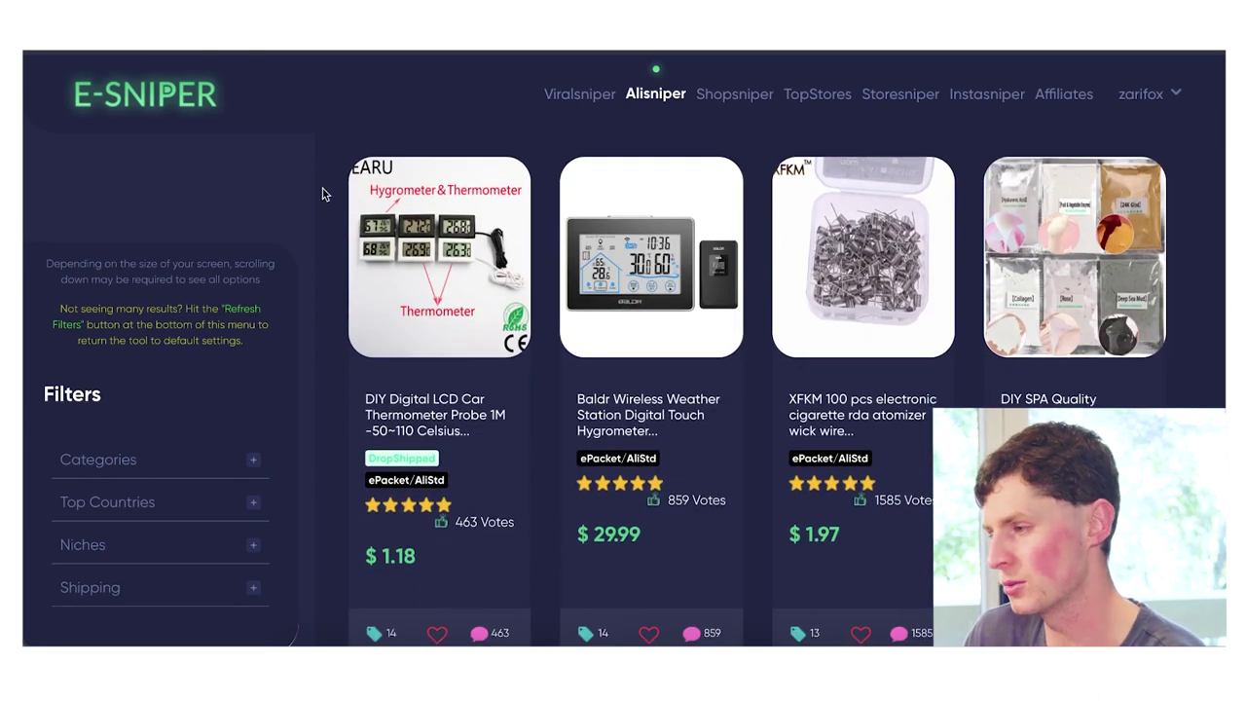
scroll(324, 194, "down", 7)
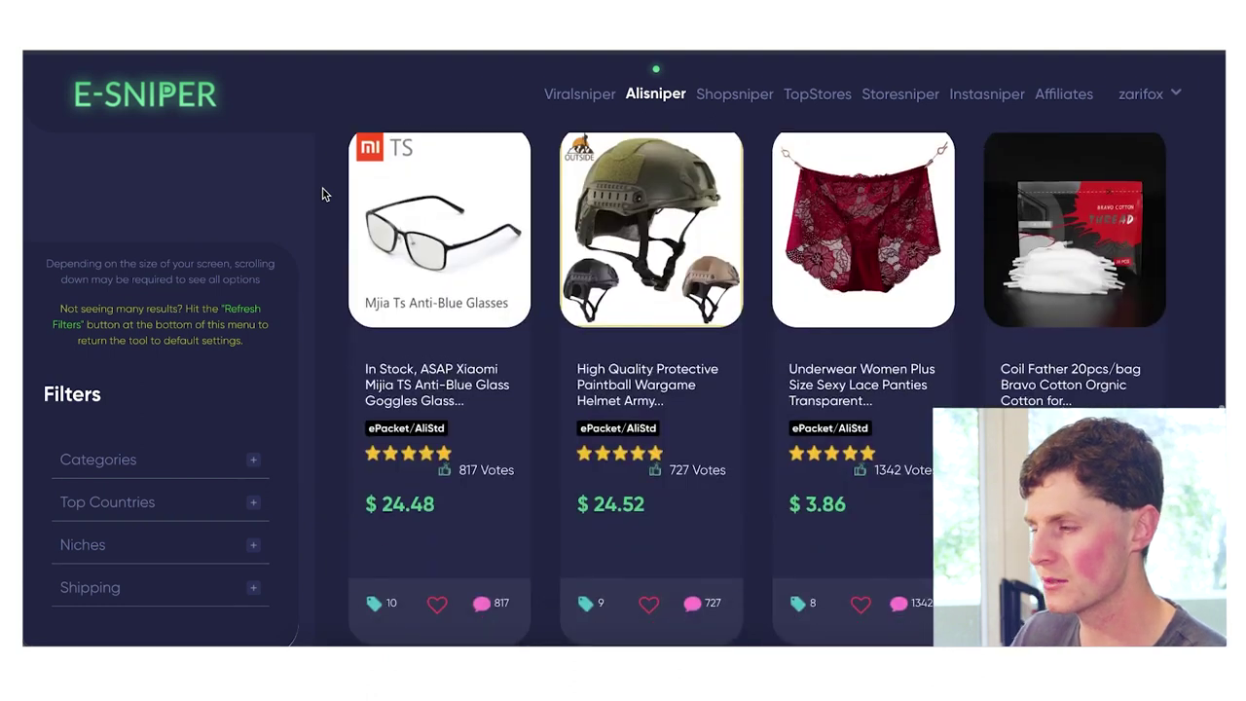
scroll(324, 194, "down", 5)
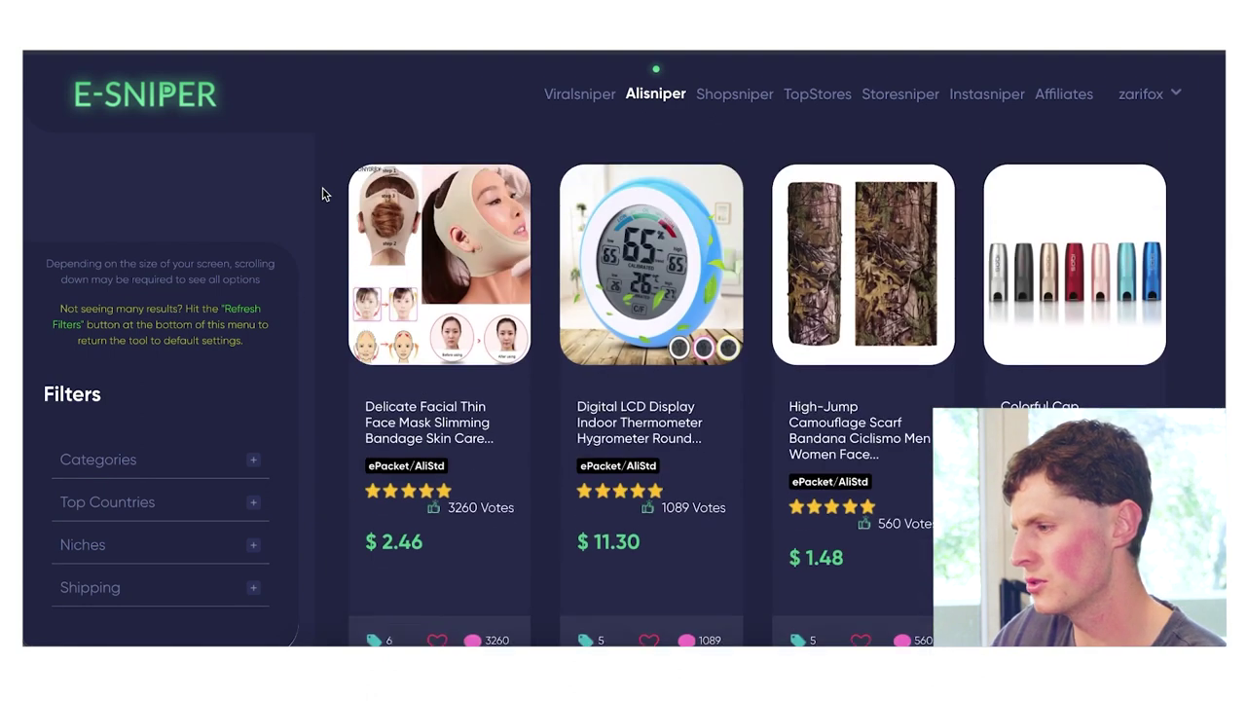
scroll(324, 194, "down", 2)
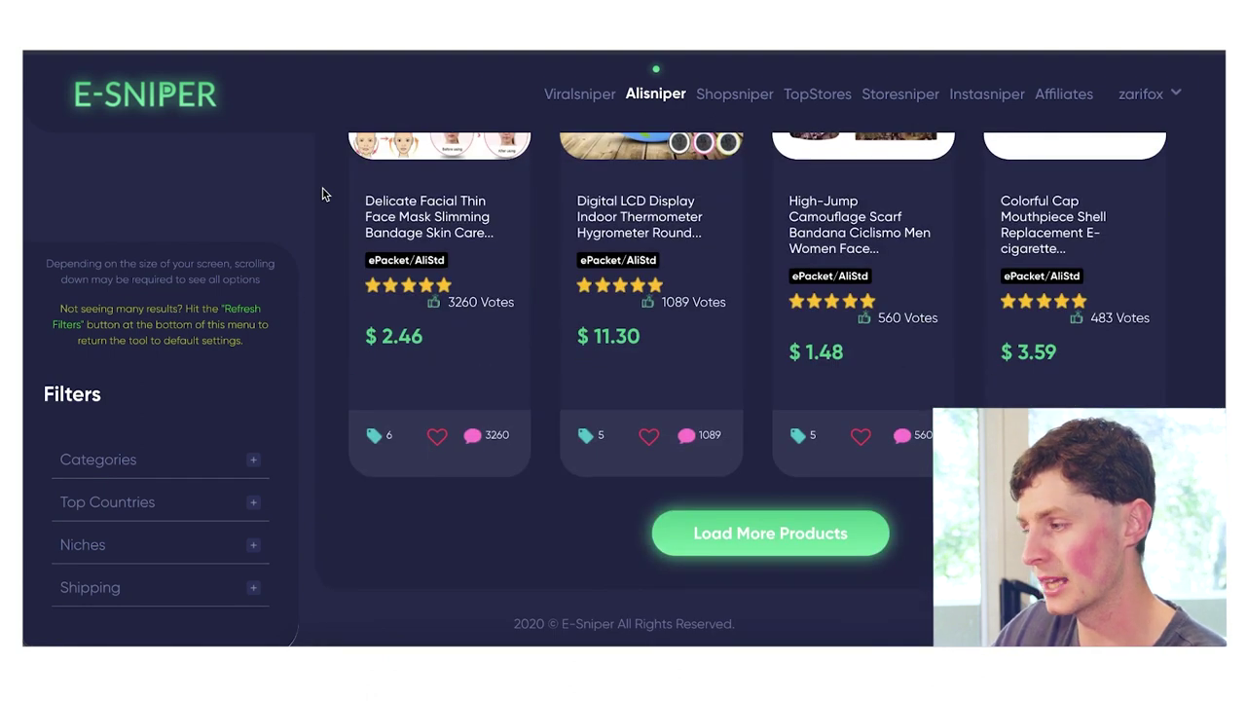
scroll(324, 193, "down", 7)
scroll(324, 194, "up", 3)
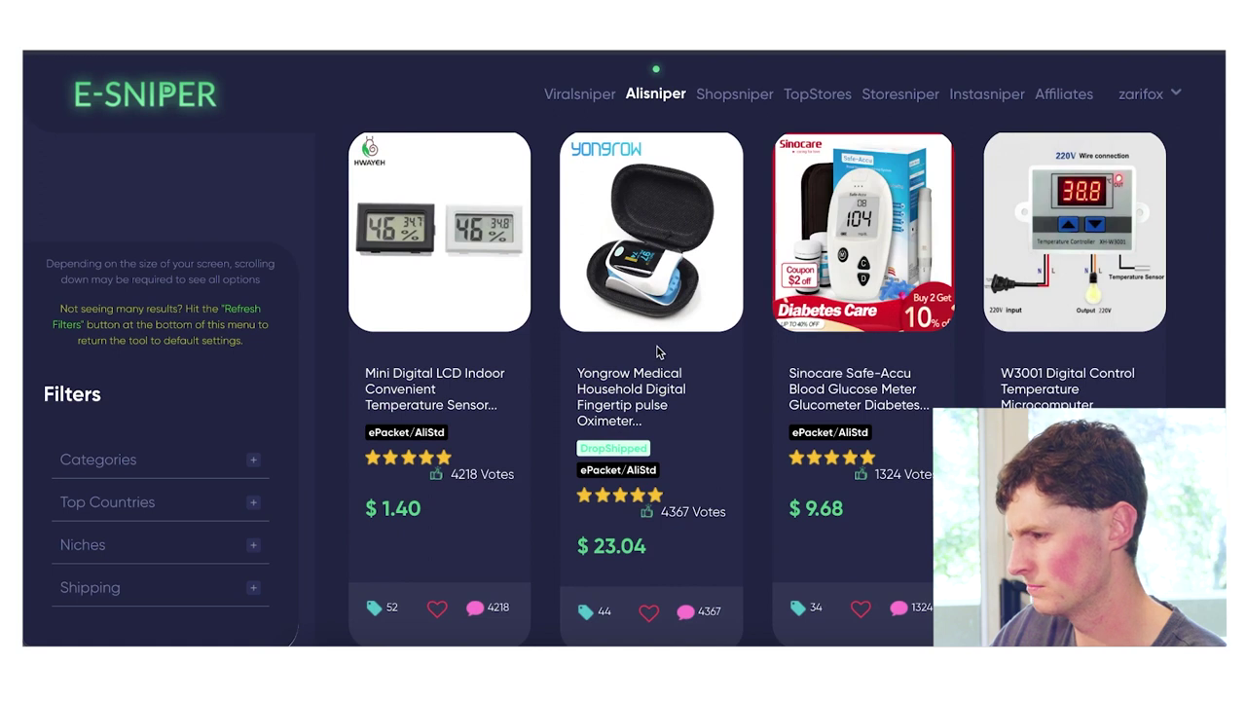
Step: Open the Yongrow pulse oximeter details and review its 13,308 orders and performance chart
left_click(644, 401)
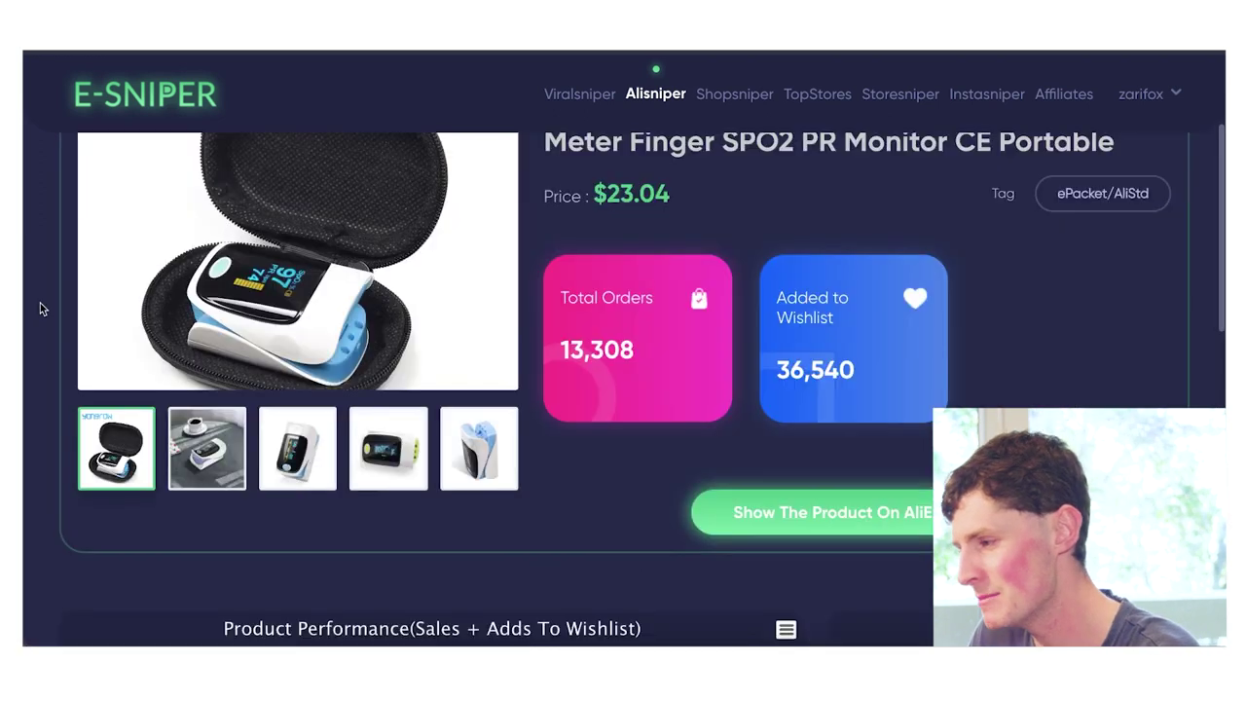
scroll(40, 308, "up", 1)
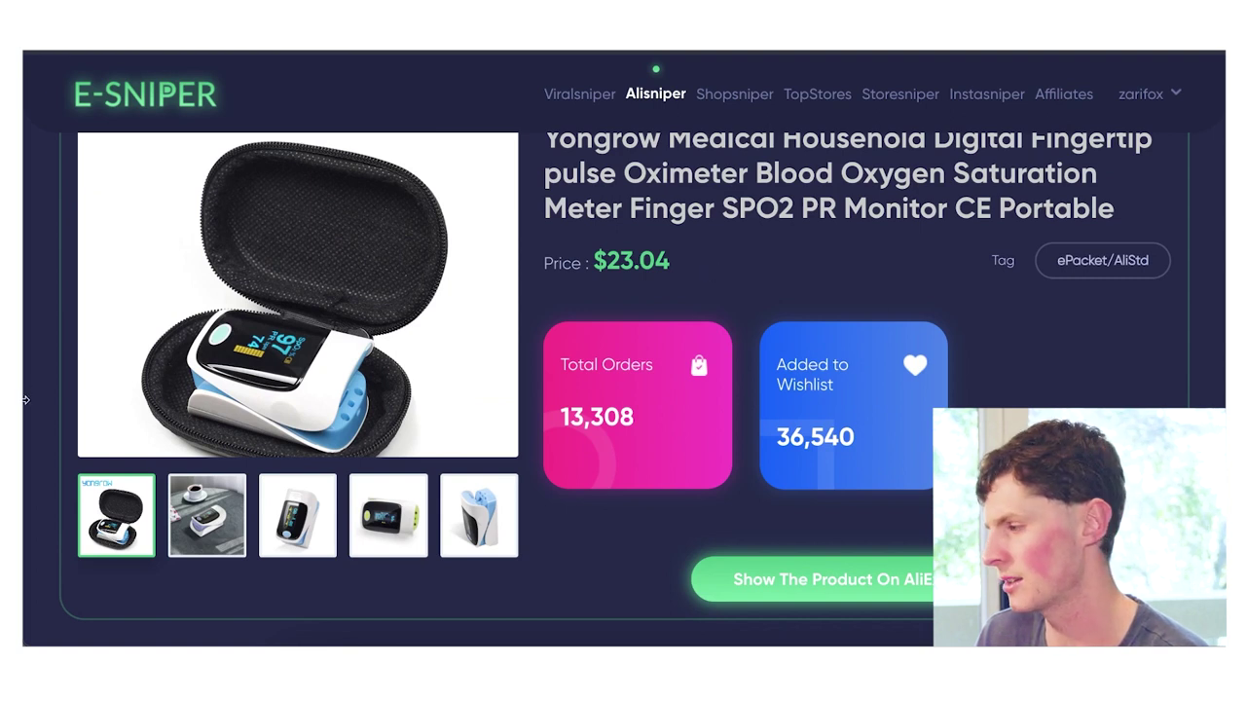
scroll(64, 397, "down", 3)
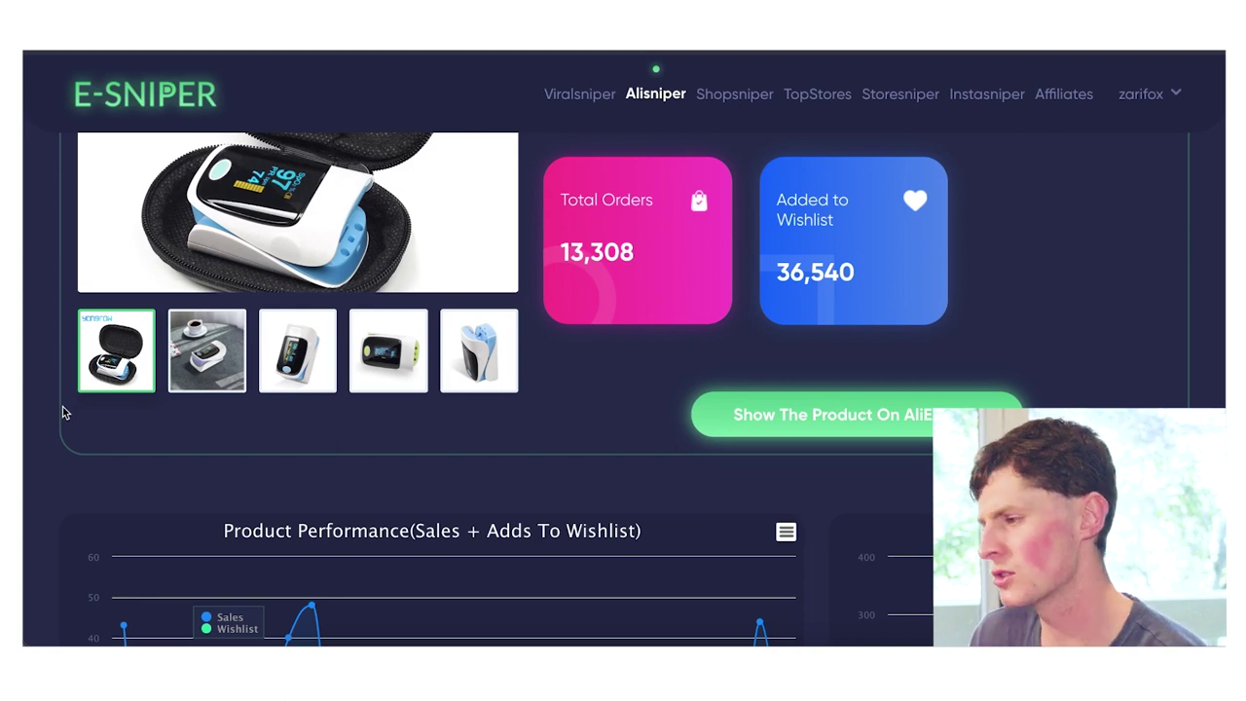
scroll(66, 413, "down", 5)
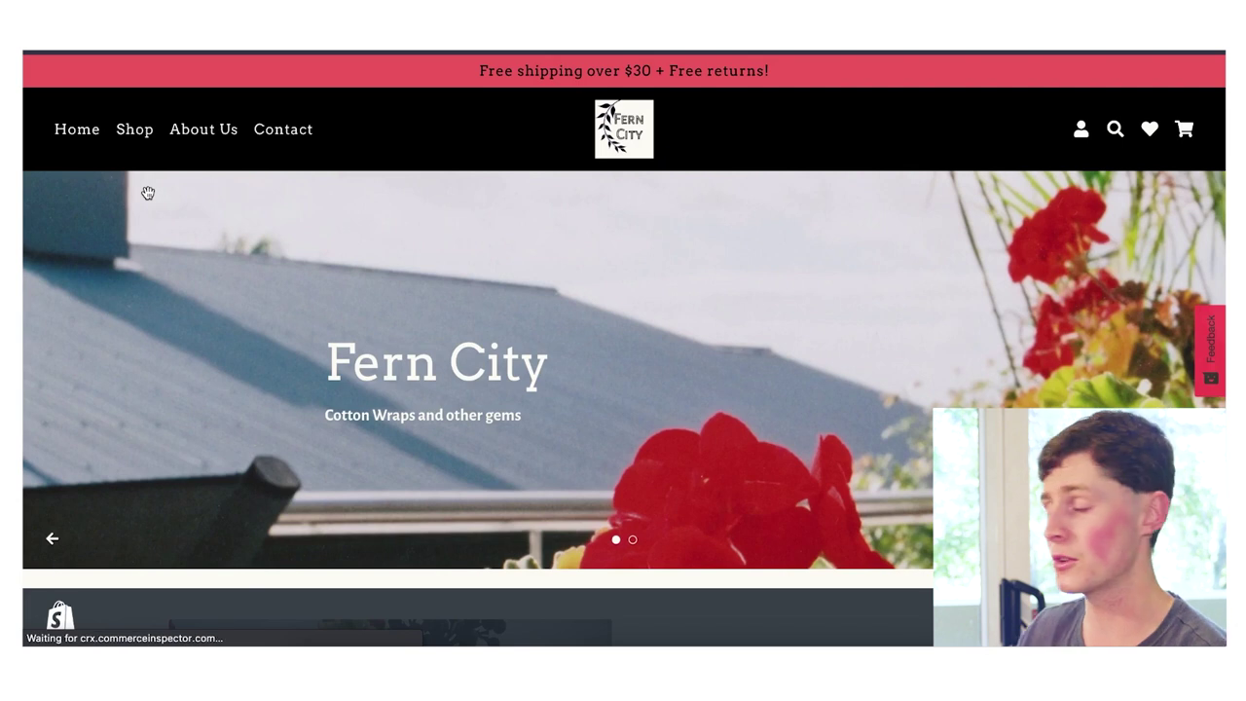
Step: Browse the Fern City store collection and the $18.00 Straw Travel Cup product page
left_click(130, 130)
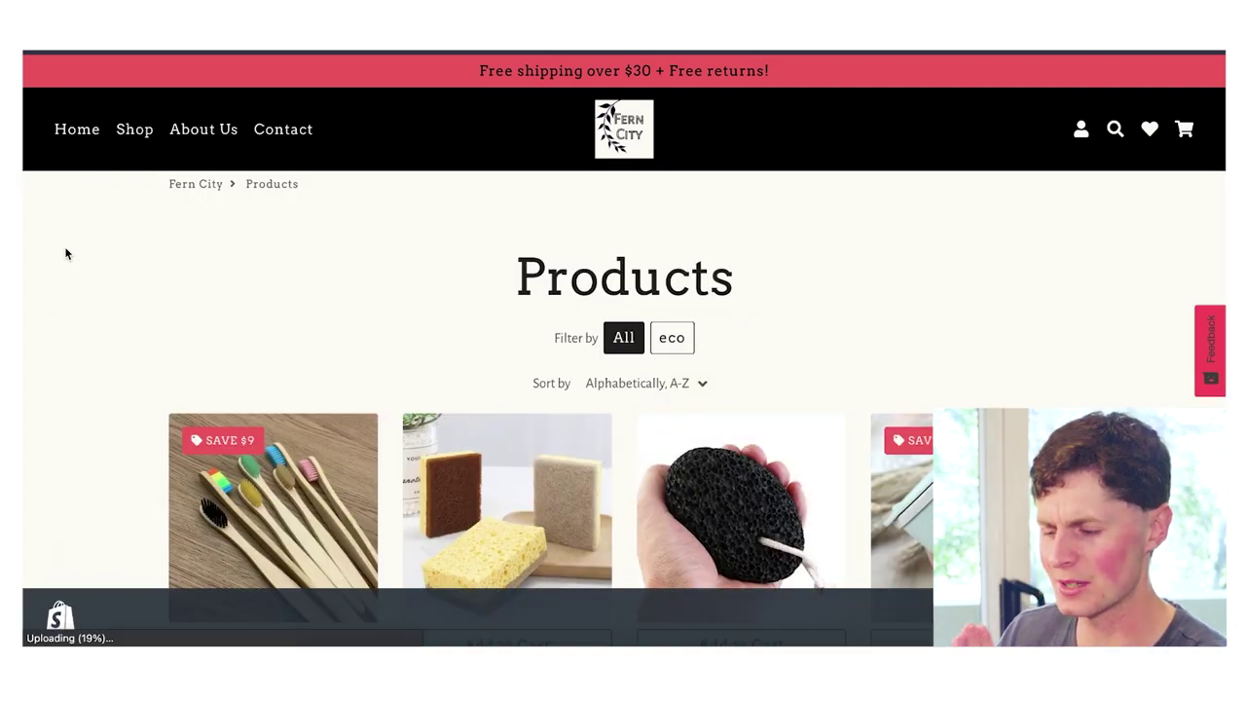
scroll(117, 283, "down", 3)
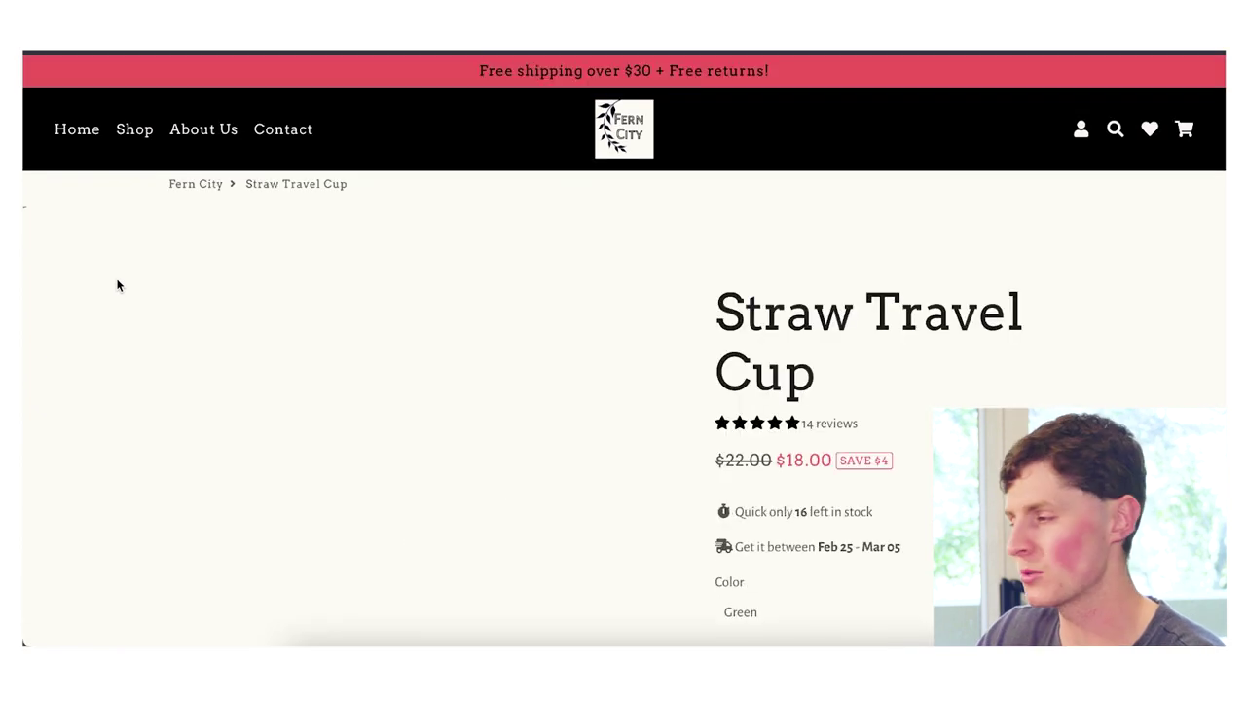
scroll(98, 312, "down", 2)
scroll(97, 315, "down", 1)
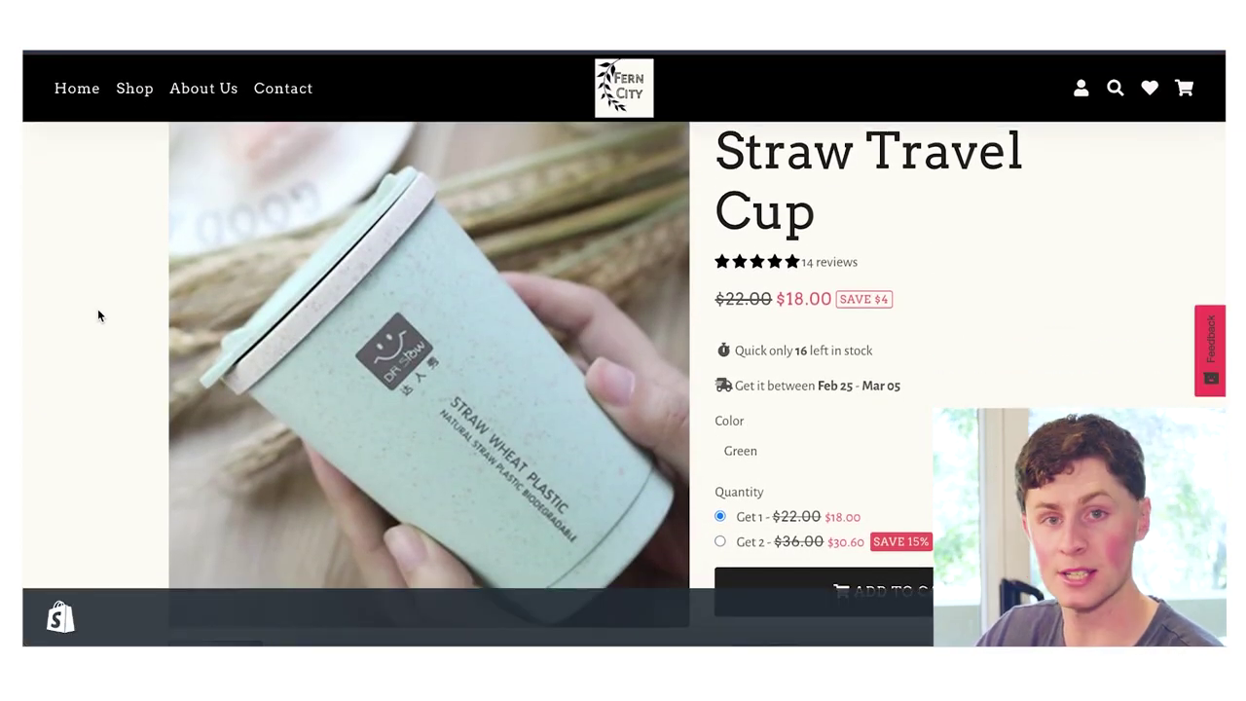
scroll(97, 315, "down", 5)
scroll(98, 315, "down", 1)
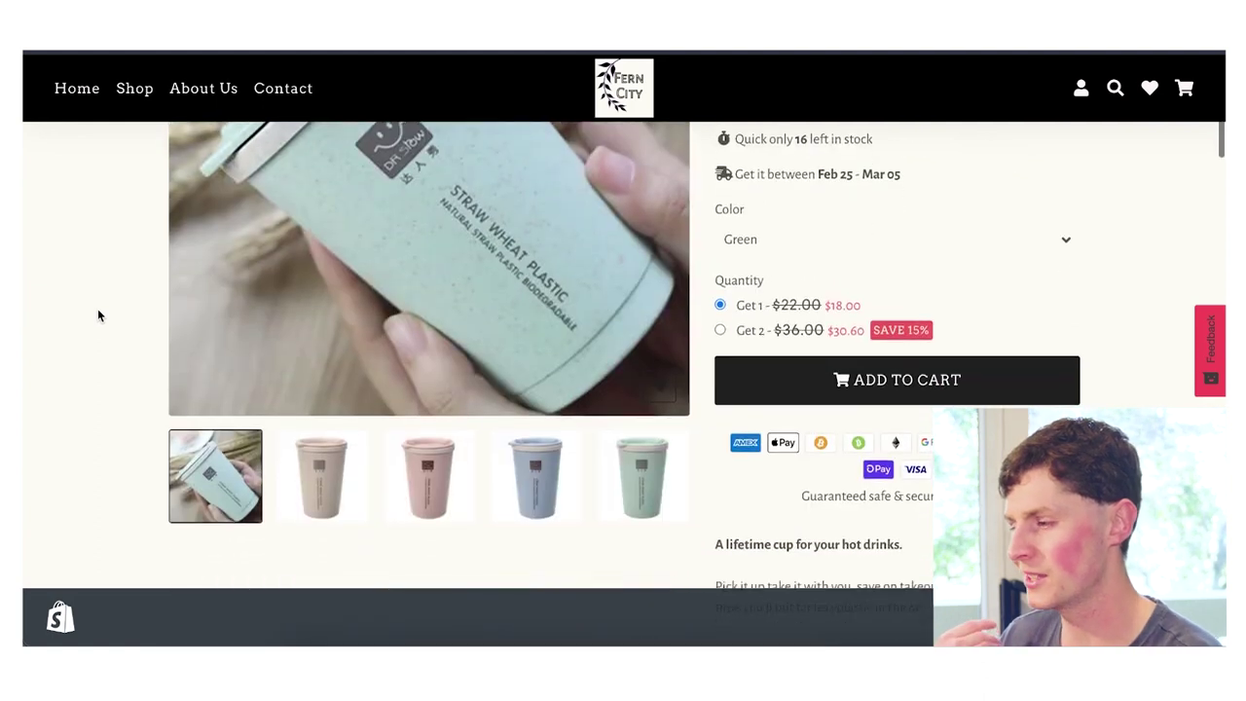
scroll(97, 315, "up", 9)
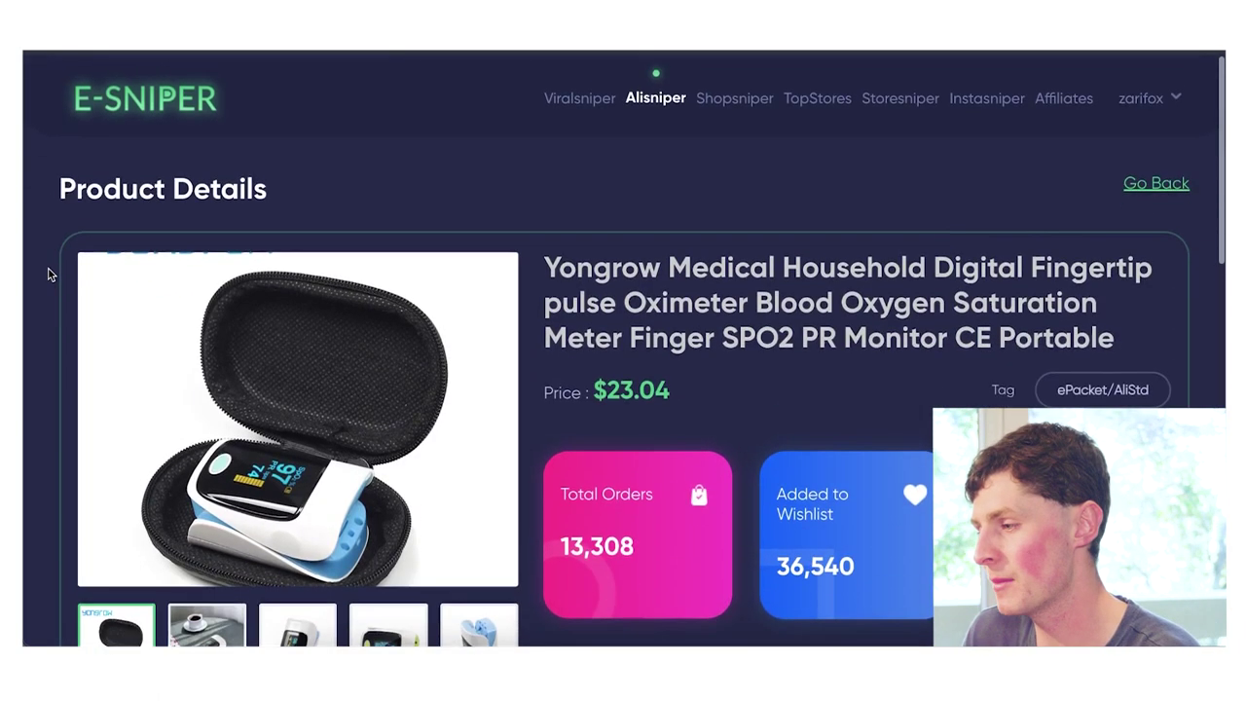
Step: Review the oximeter's remaining stats, then switch to the Shopsniper listing of 1,605 products
scroll(49, 275, "down", 1)
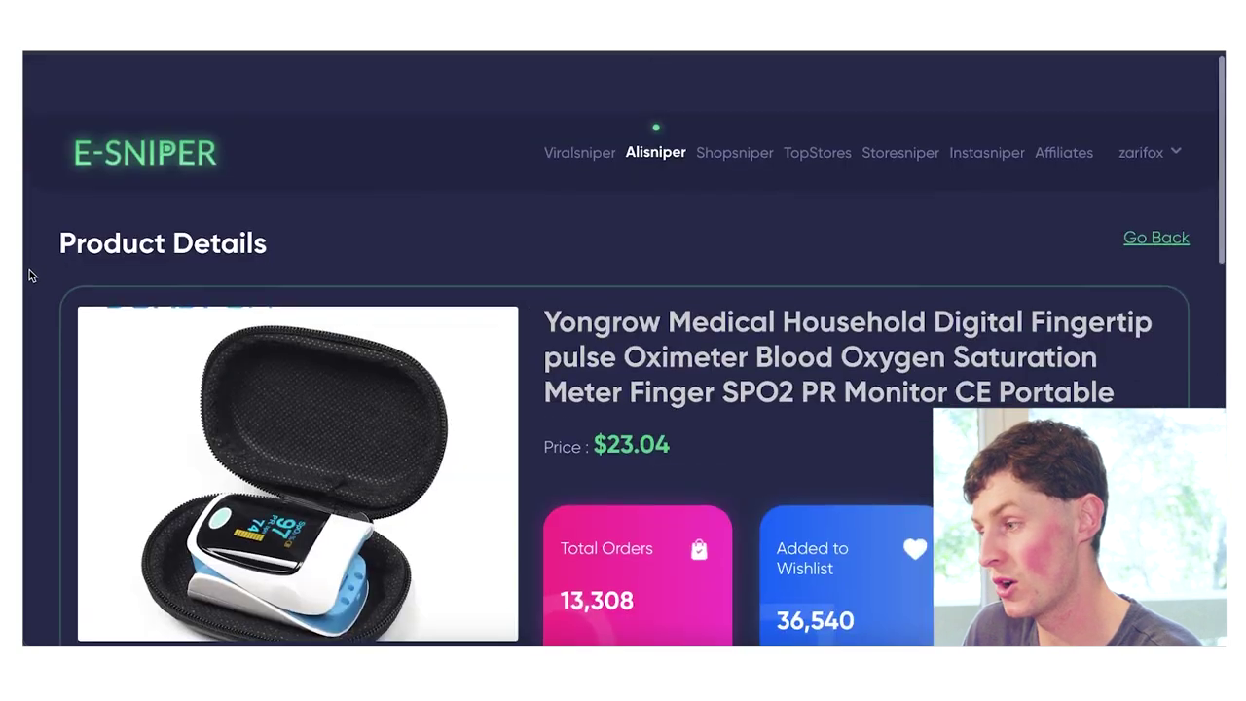
scroll(30, 273, "down", 2)
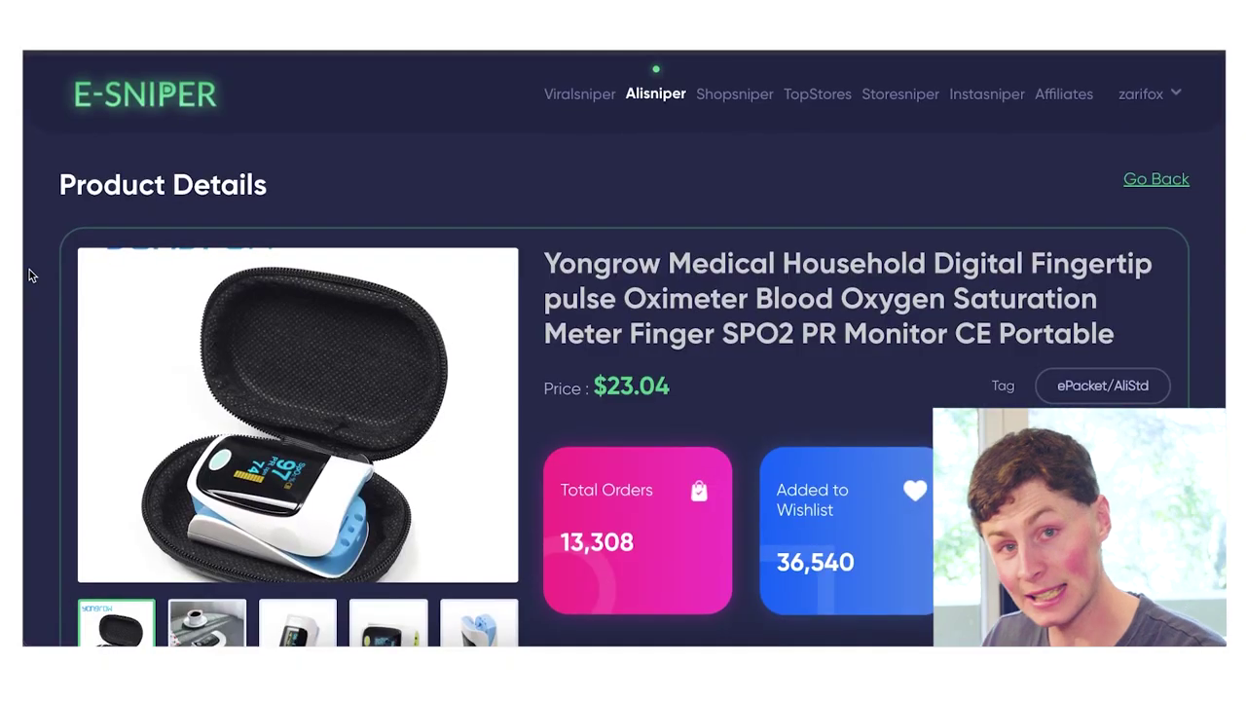
left_click(750, 101)
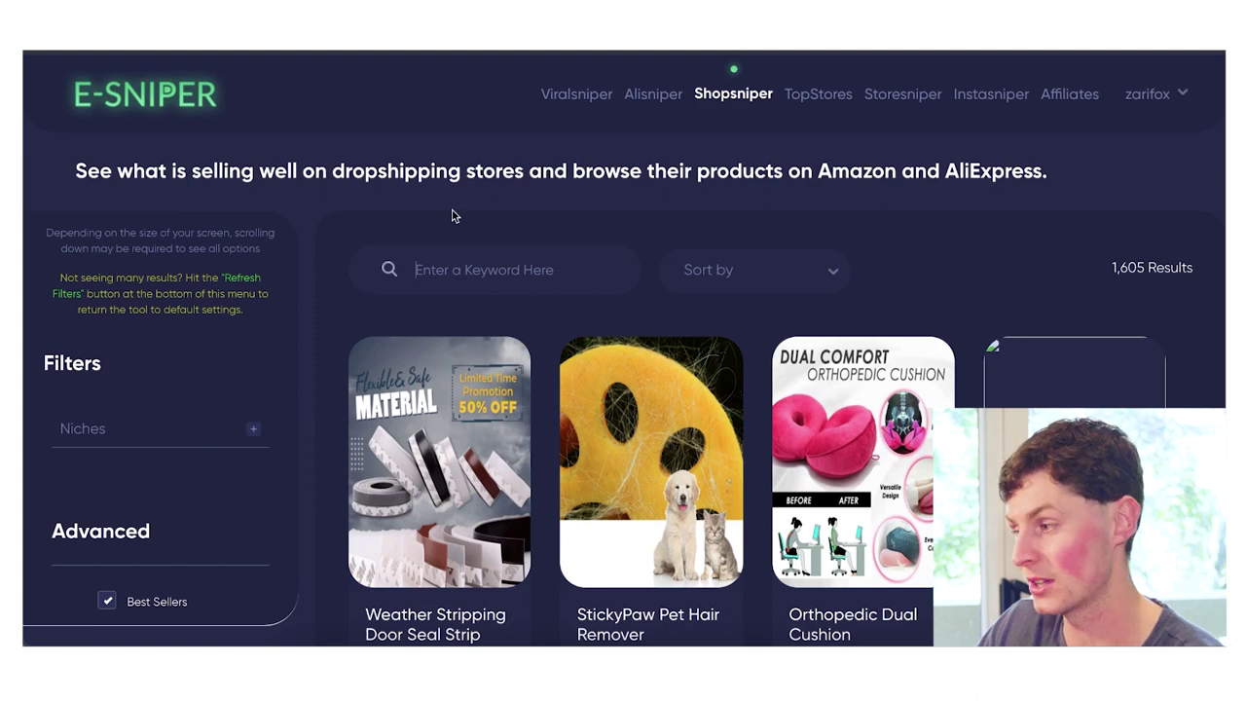
Step: Search Shopsniper for 'eco friendly', 'sustainable' and 'plastic free', then go to Store Sniper
type("asl")
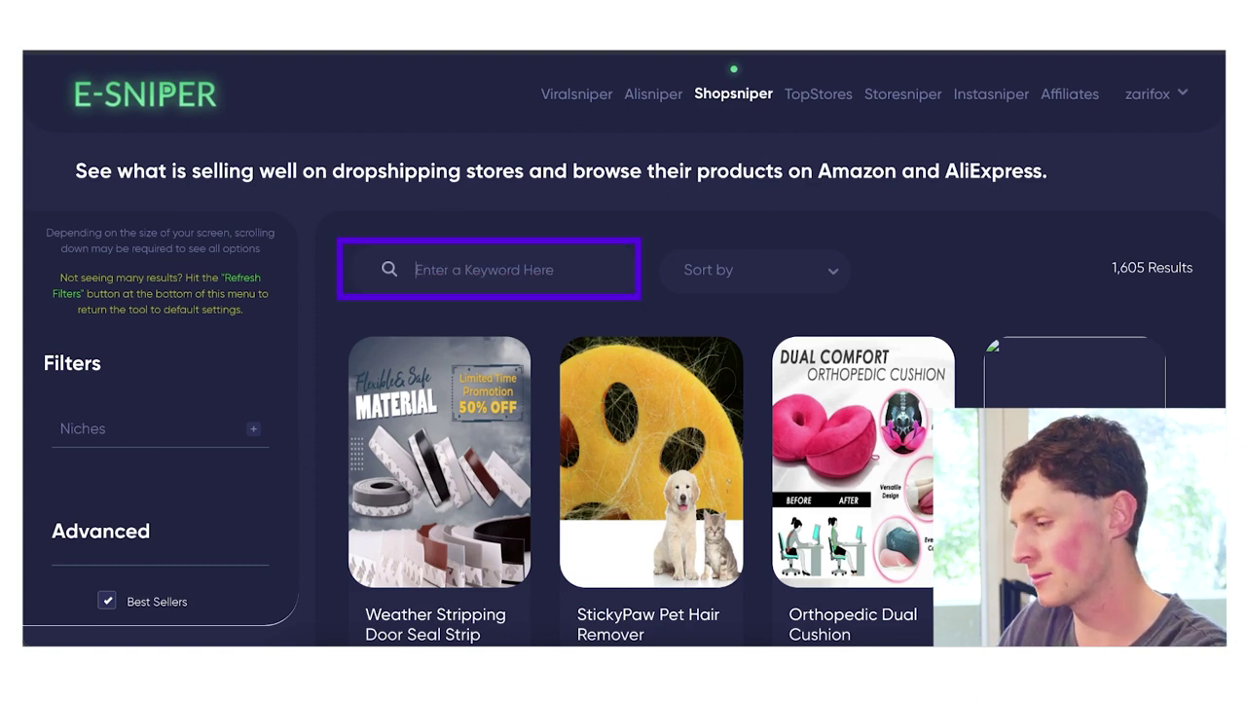
type("eco friendly")
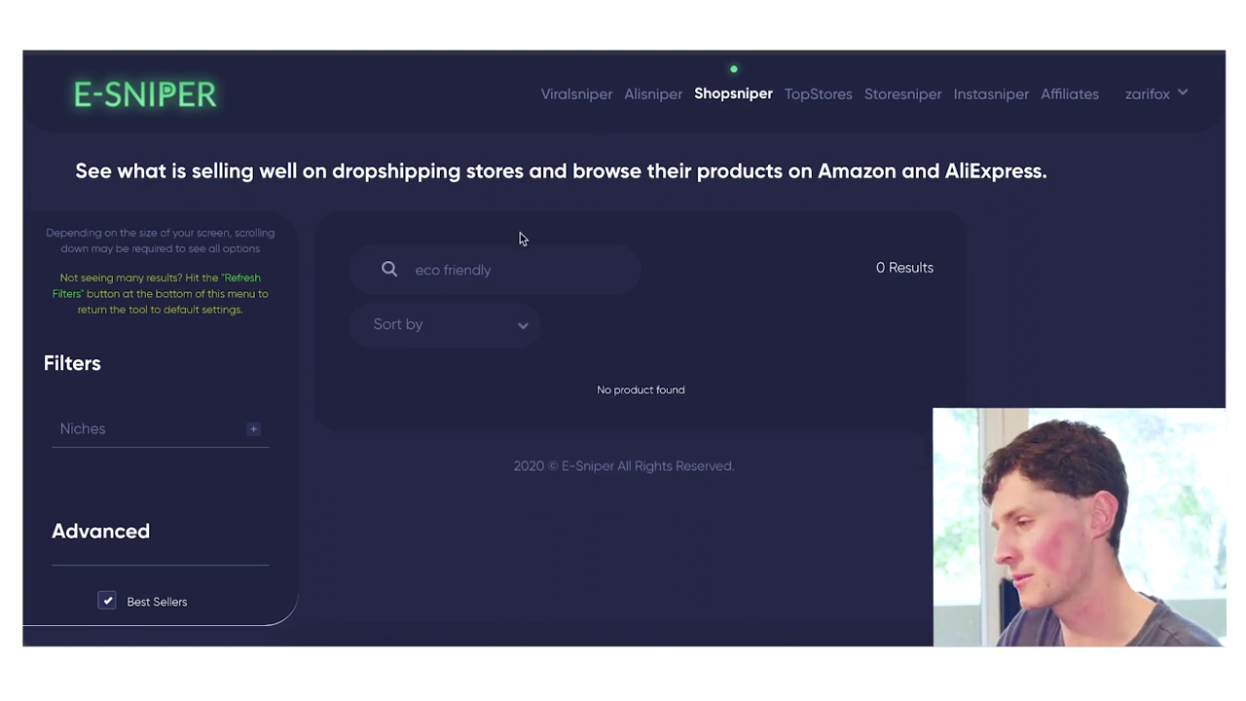
triple_click(519, 268)
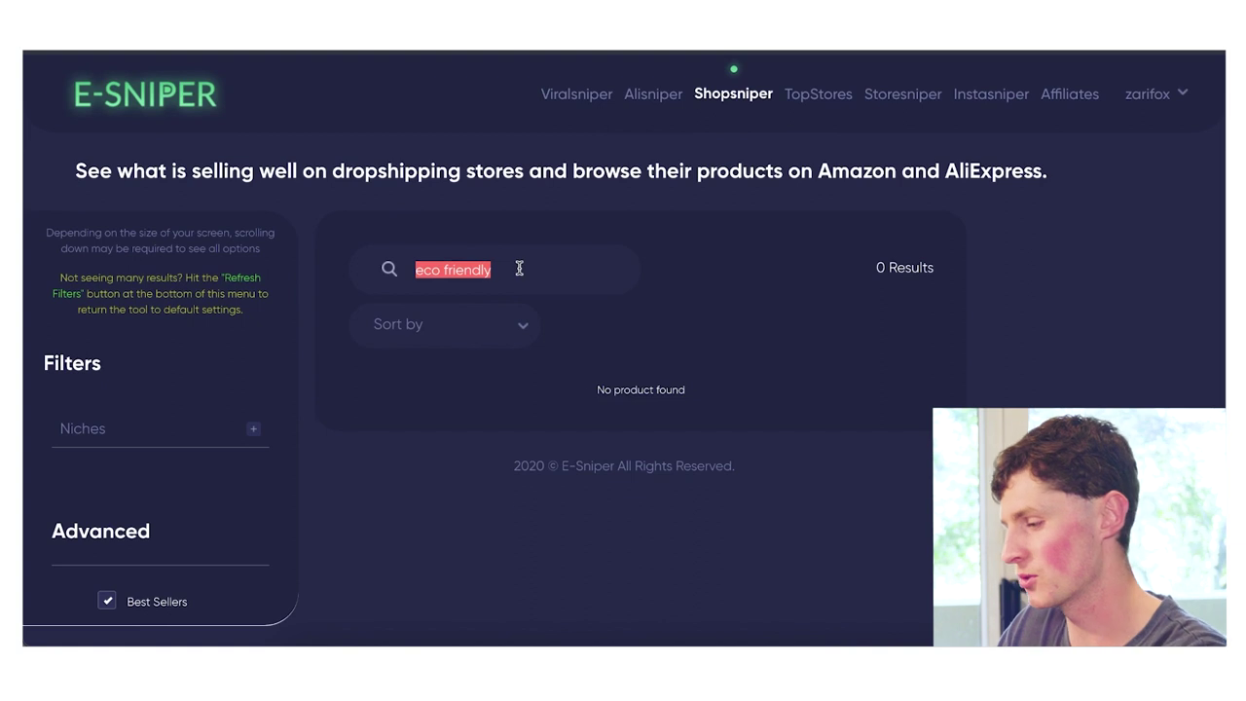
type("sustainable")
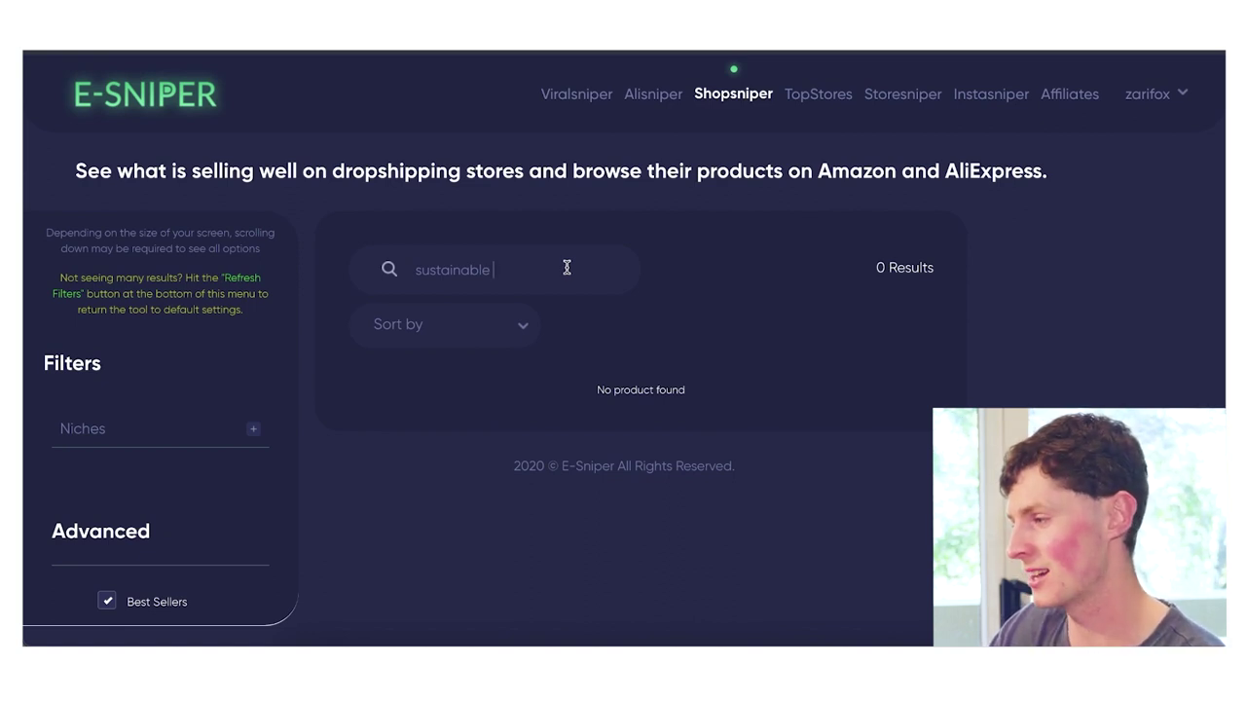
triple_click(567, 267)
type("p")
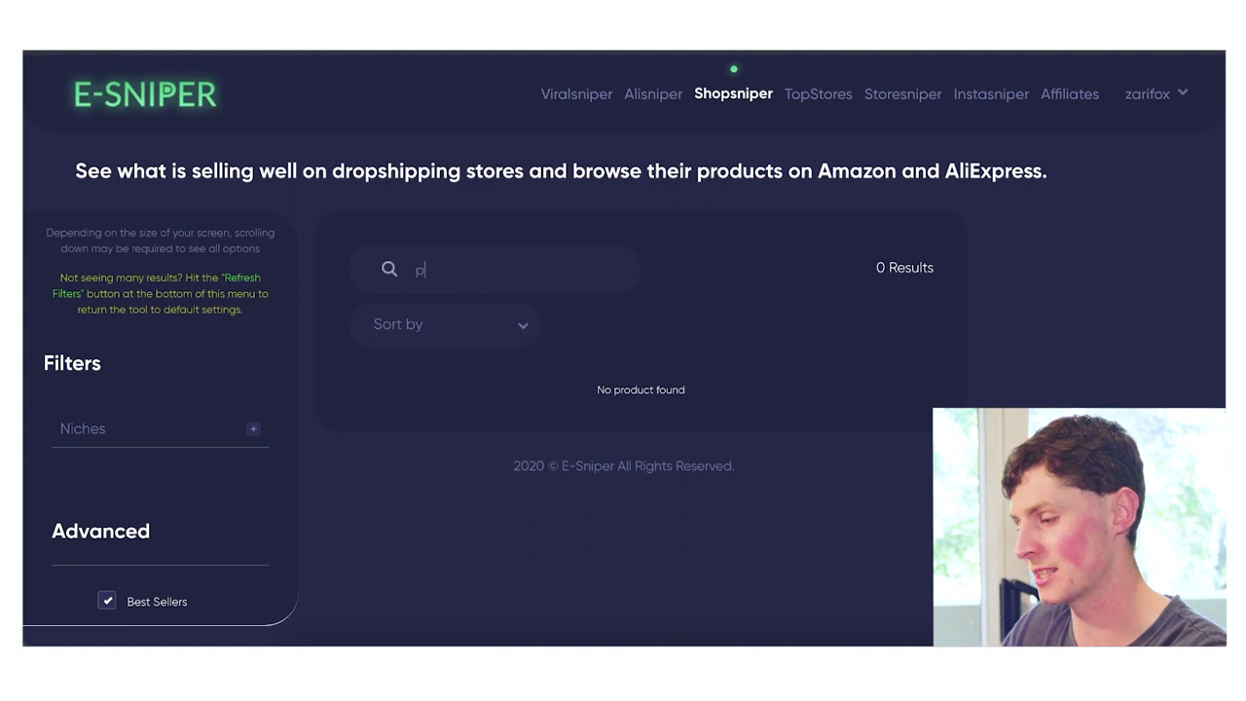
type("lastic free")
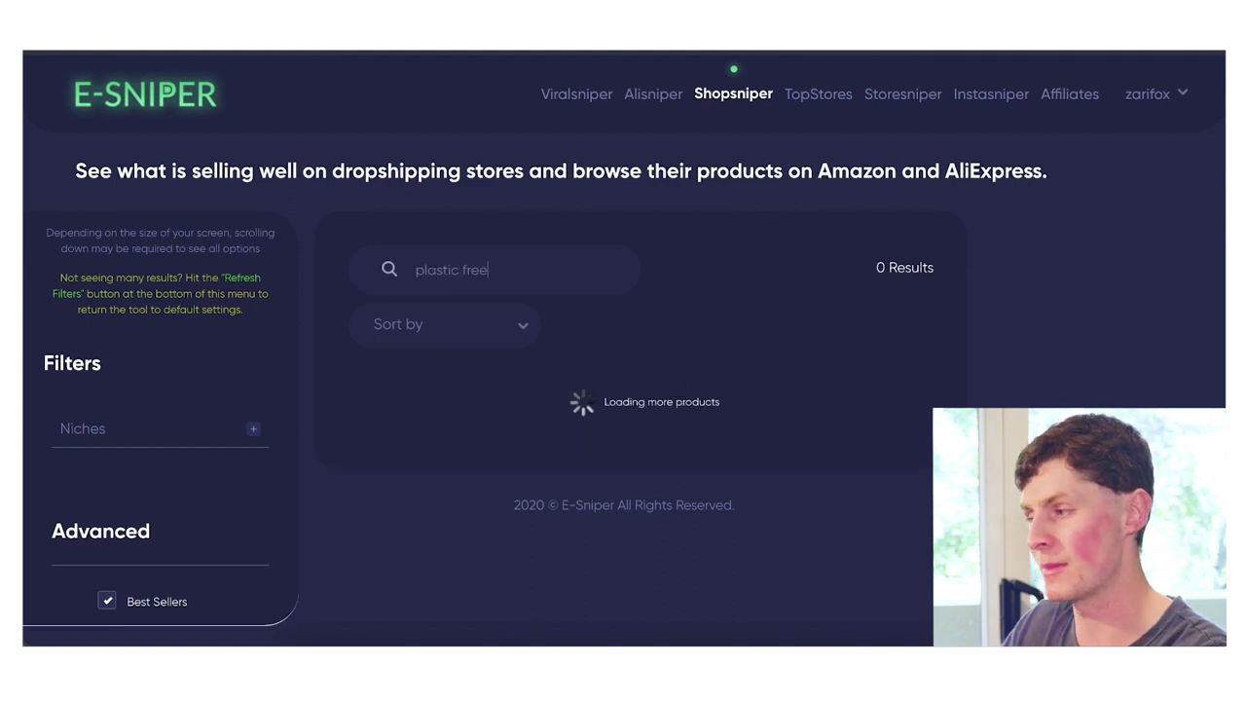
left_click(813, 112)
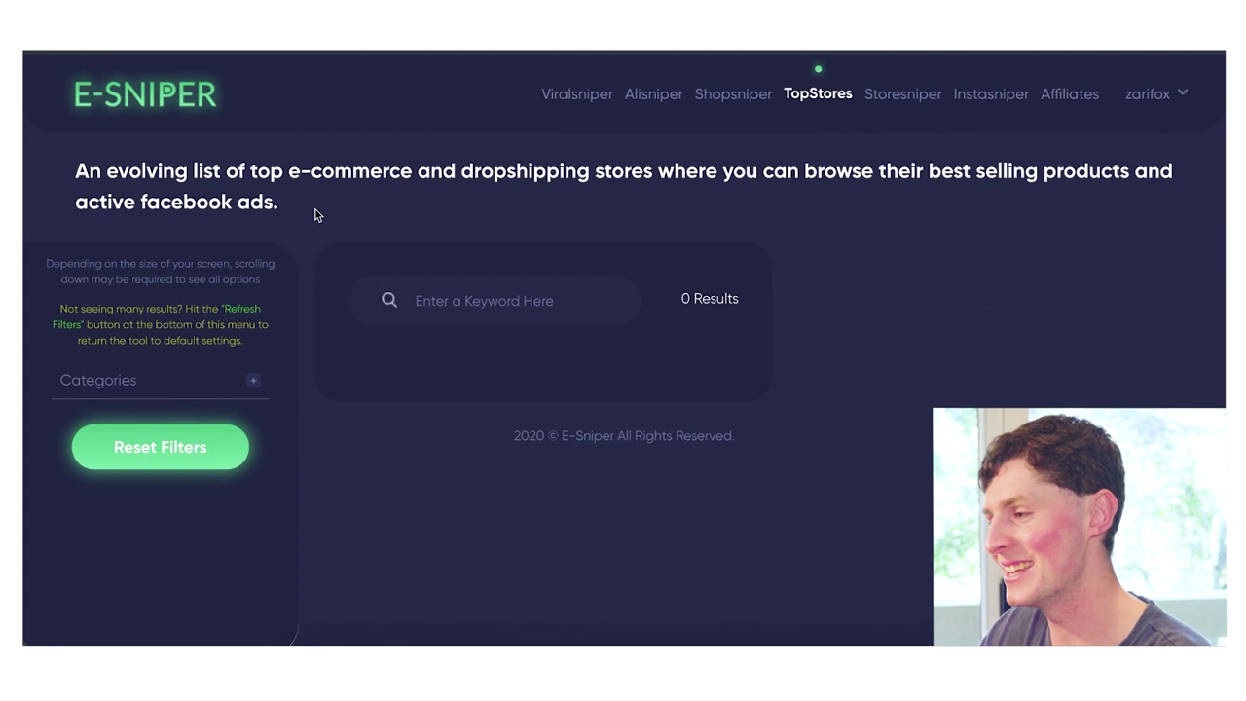
left_click(901, 98)
scroll(569, 300, "down", 4)
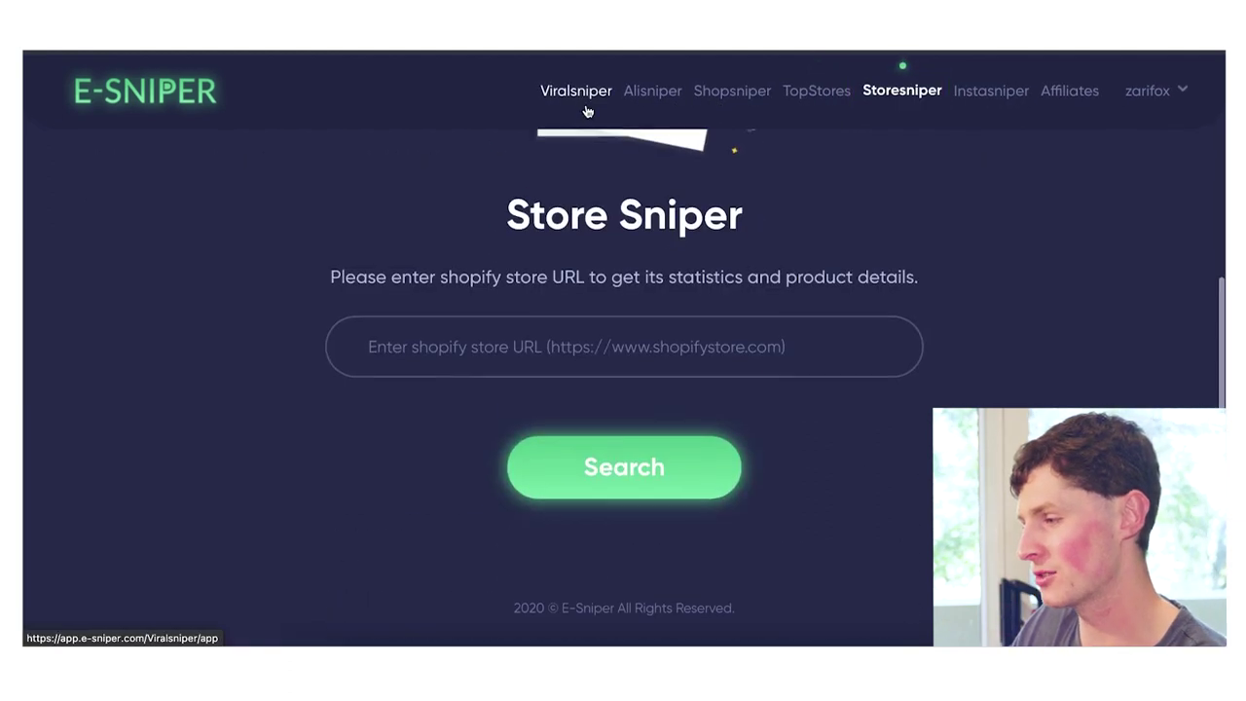
left_click(517, 375)
left_click(428, 490)
key("Return")
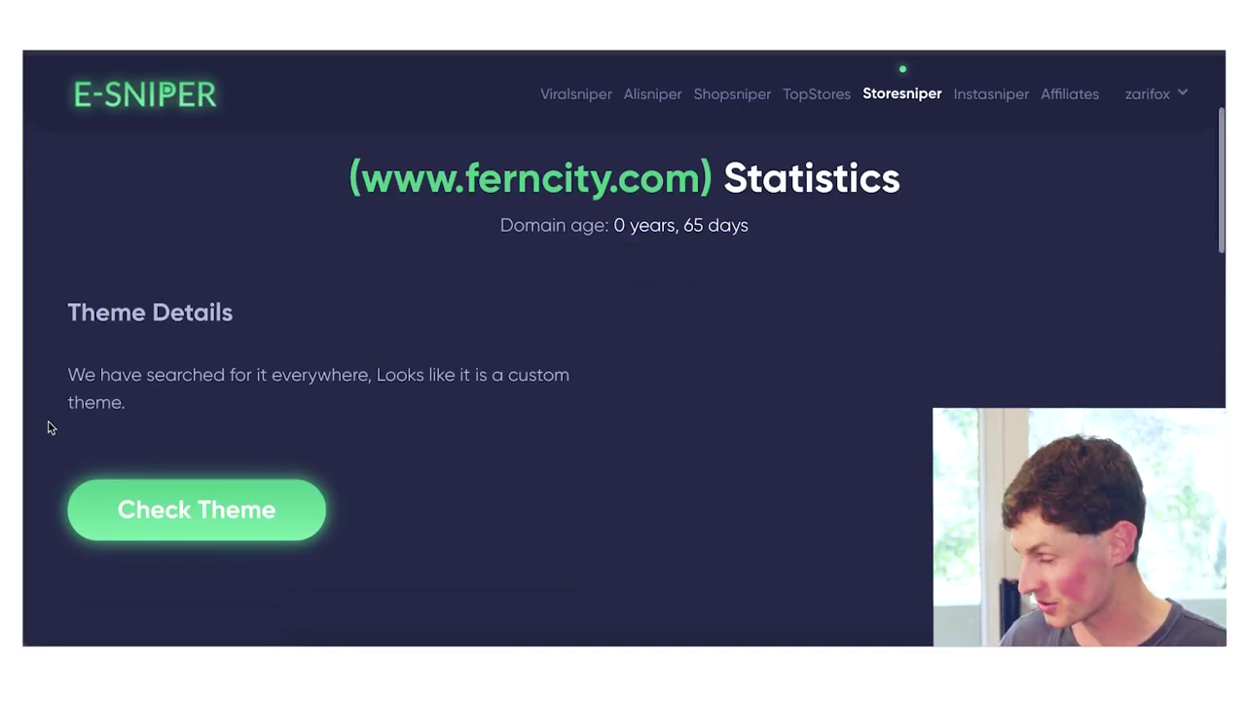
scroll(51, 427, "down", 1)
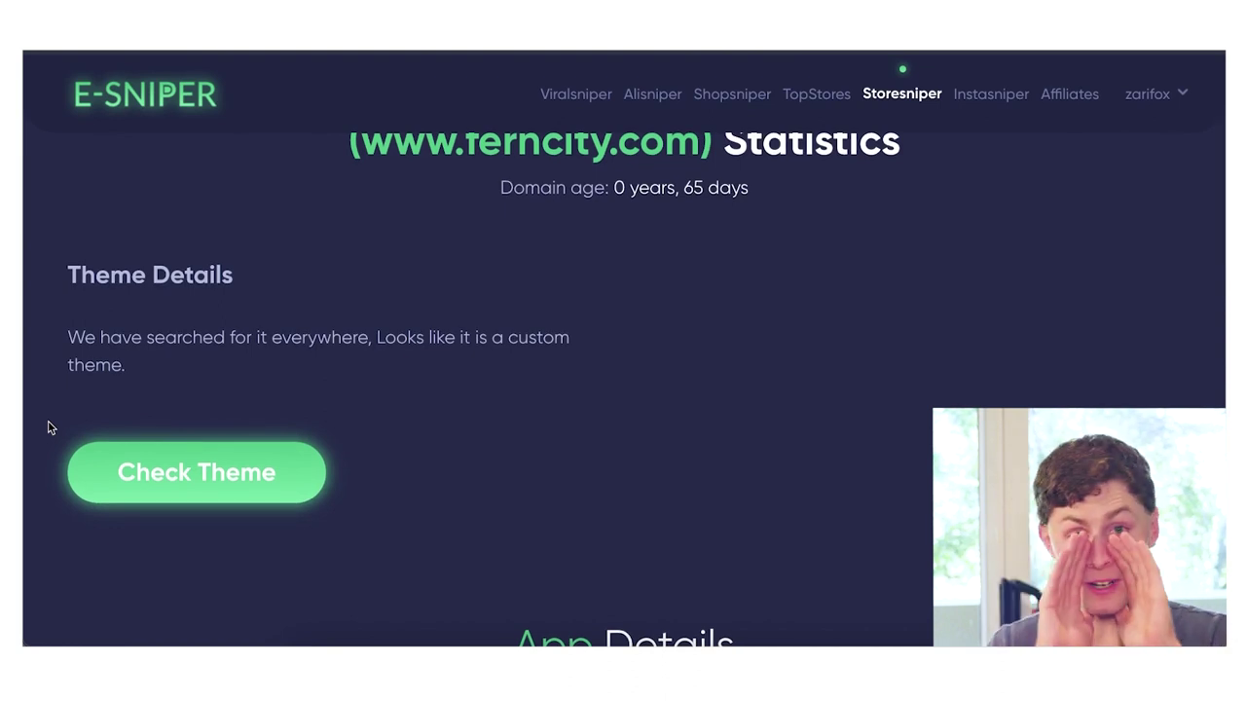
scroll(51, 427, "down", 10)
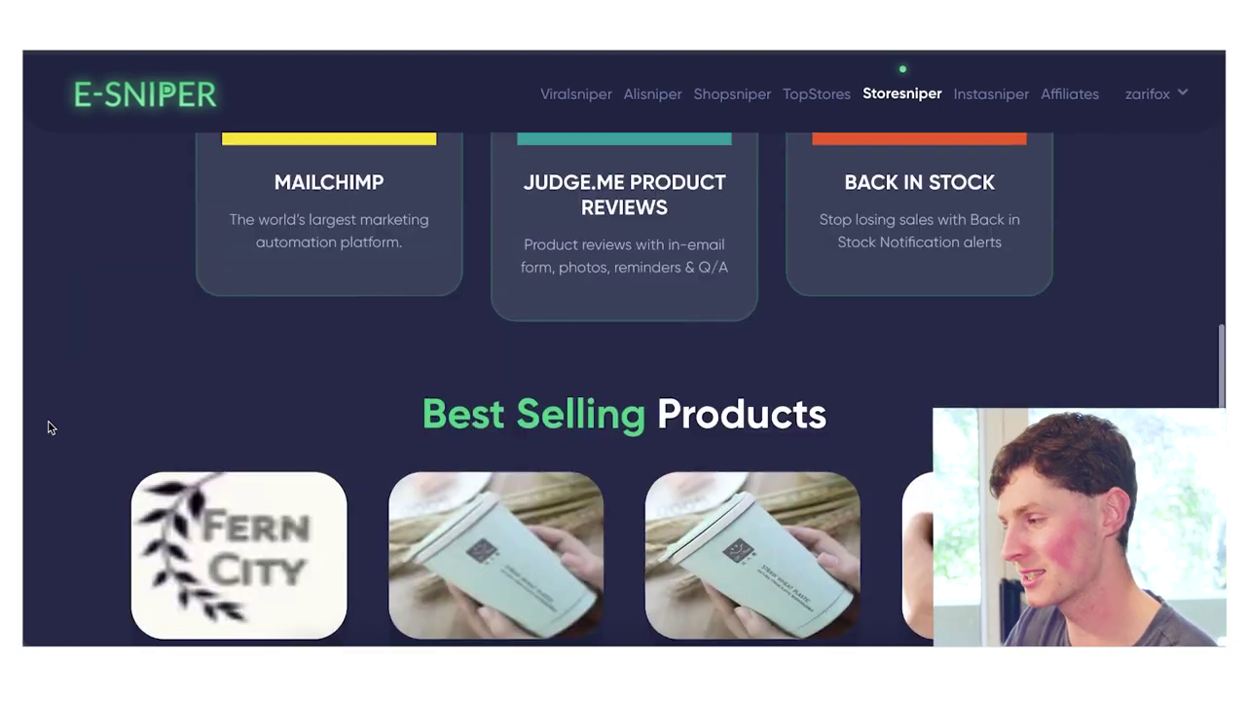
scroll(50, 428, "down", 5)
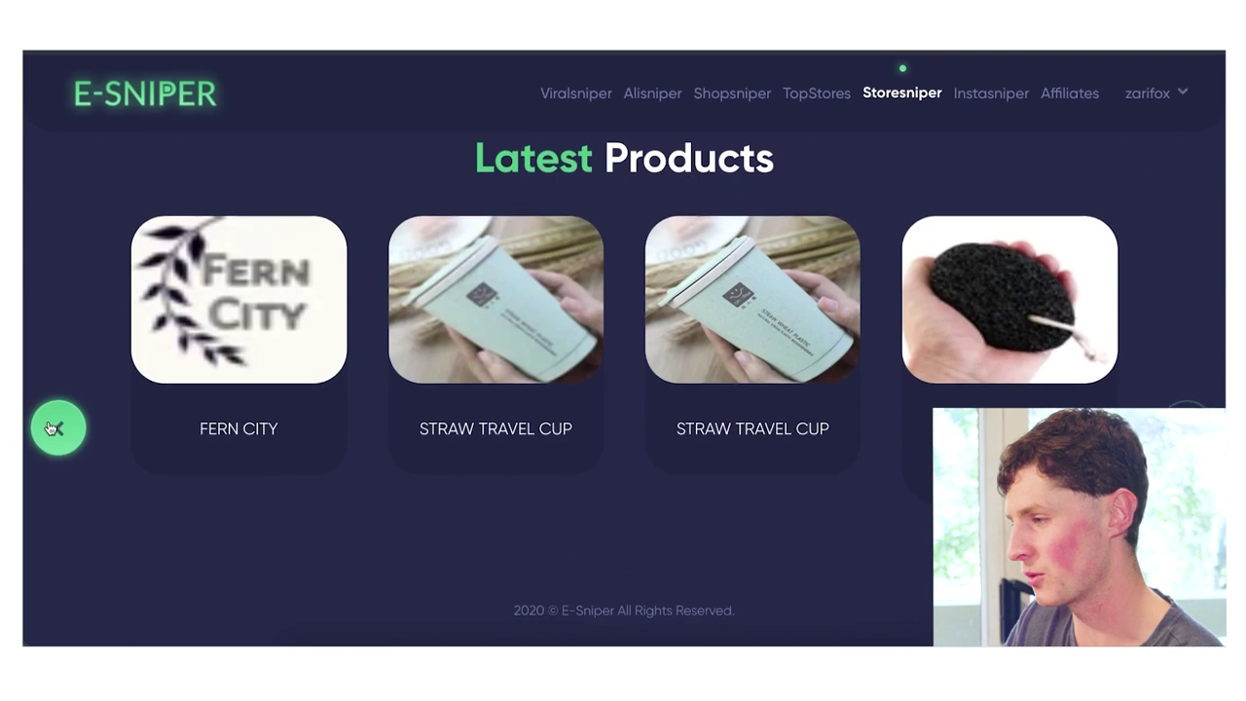
scroll(1178, 210, "up", 15)
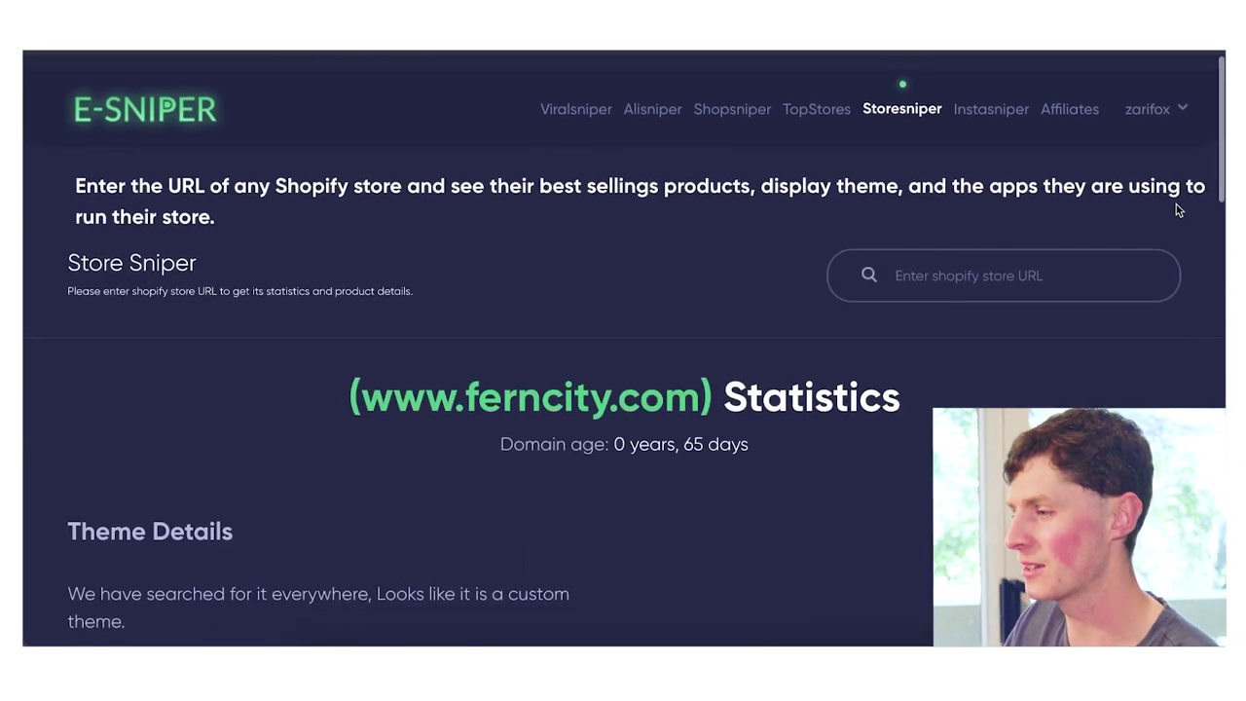
left_click(814, 93)
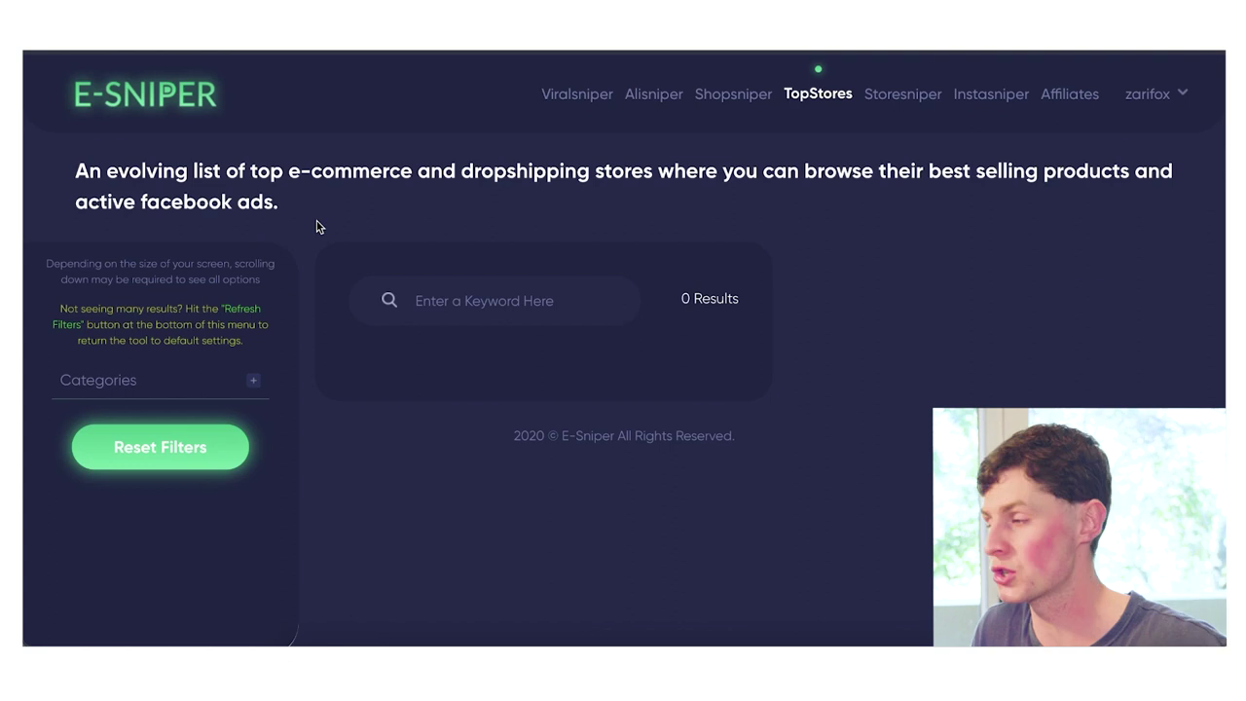
Step: Return to the blank Store Sniper lookup, scroll to its URL field and back, then open Instasniper
left_click(938, 96)
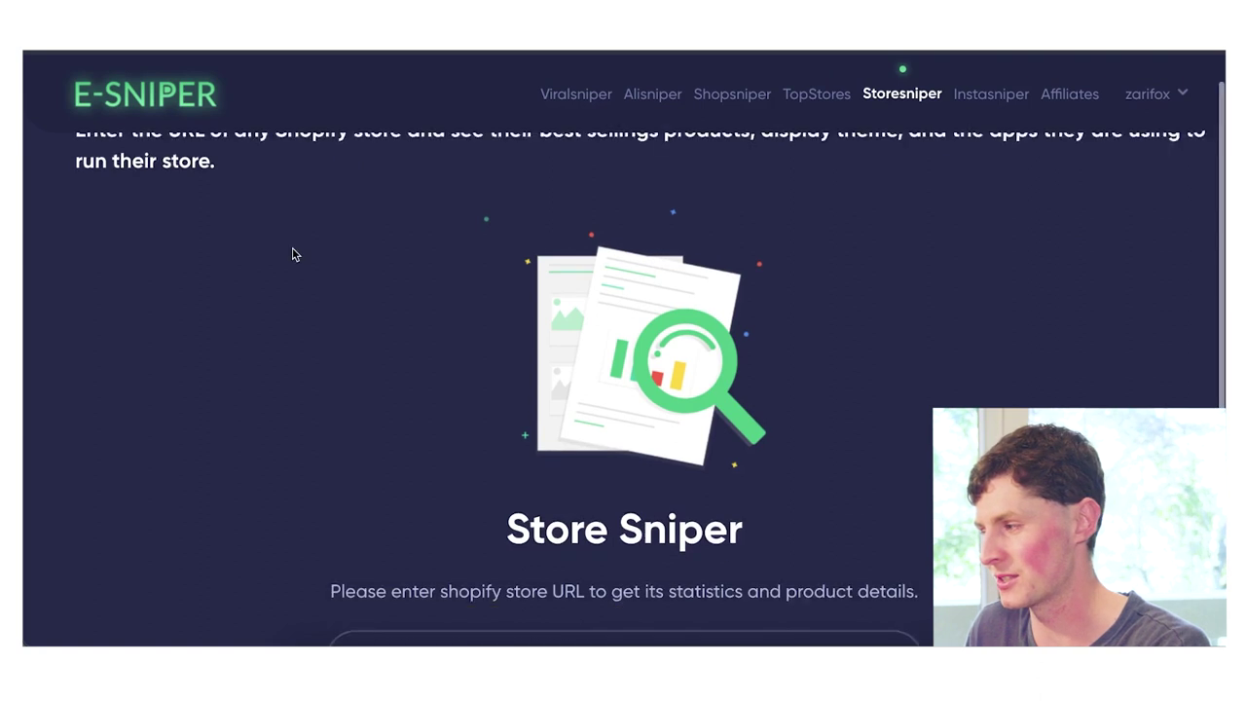
scroll(234, 302, "down", 3)
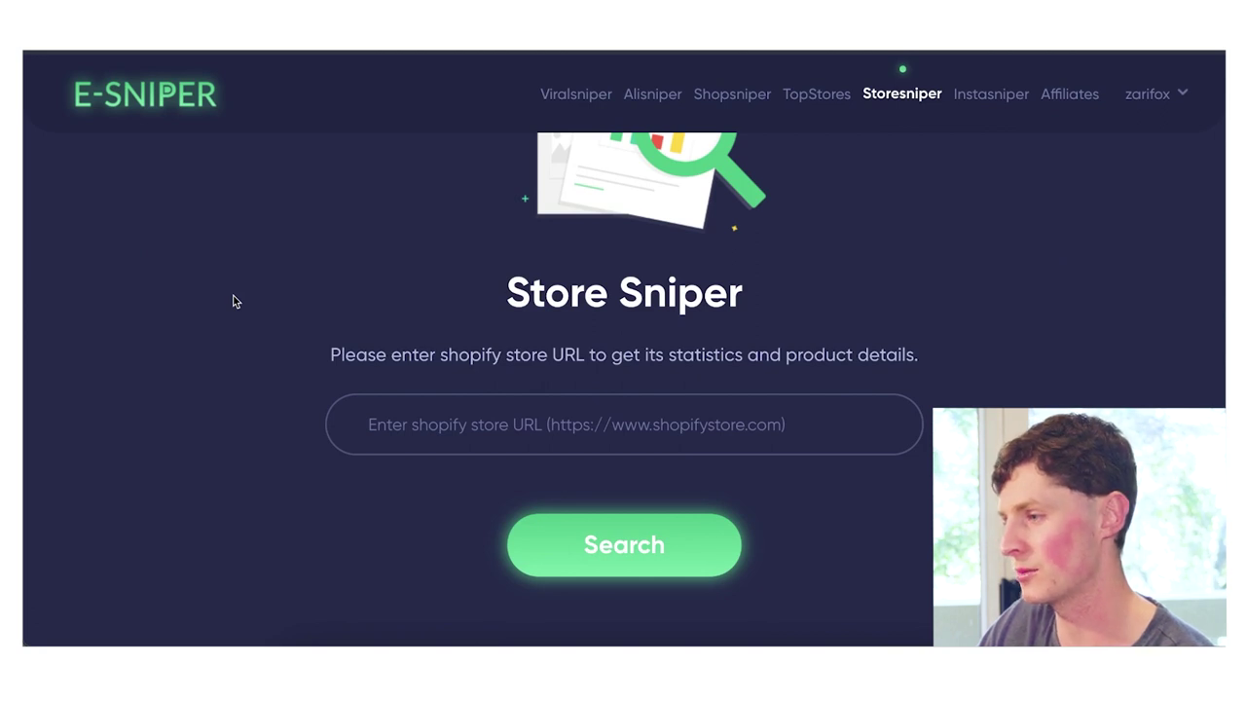
scroll(233, 301, "down", 1)
scroll(908, 162, "up", 4)
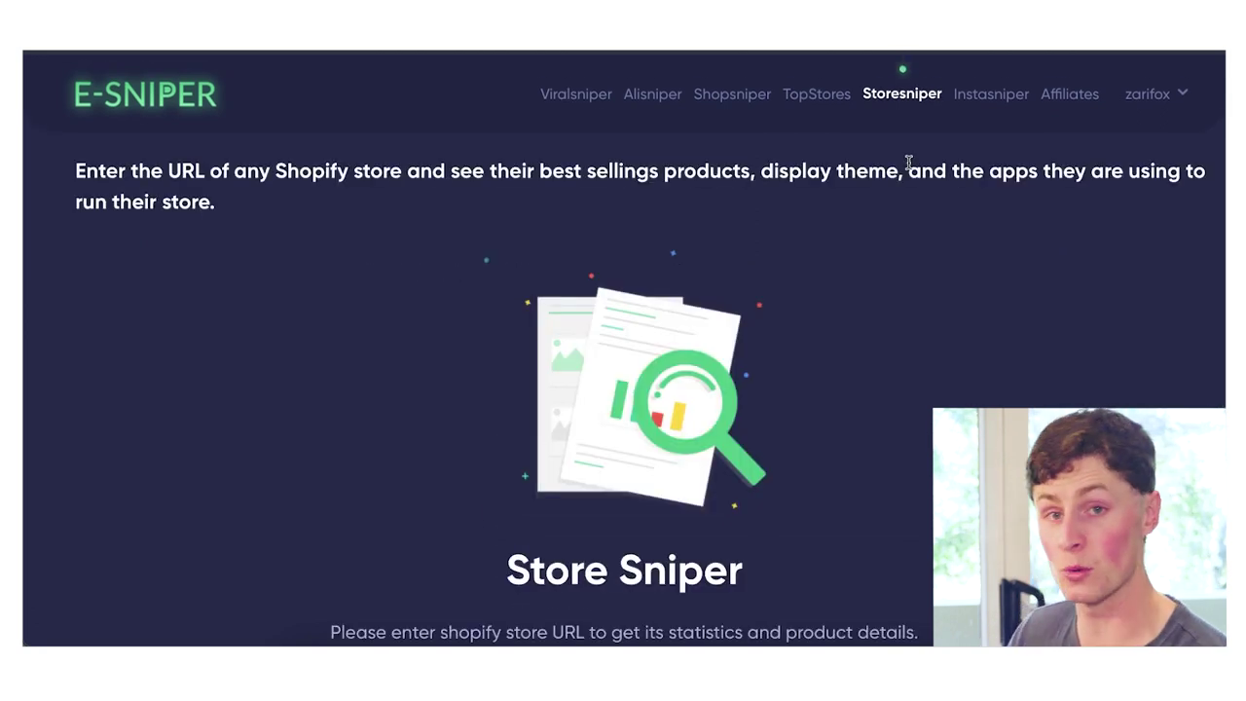
left_click(995, 95)
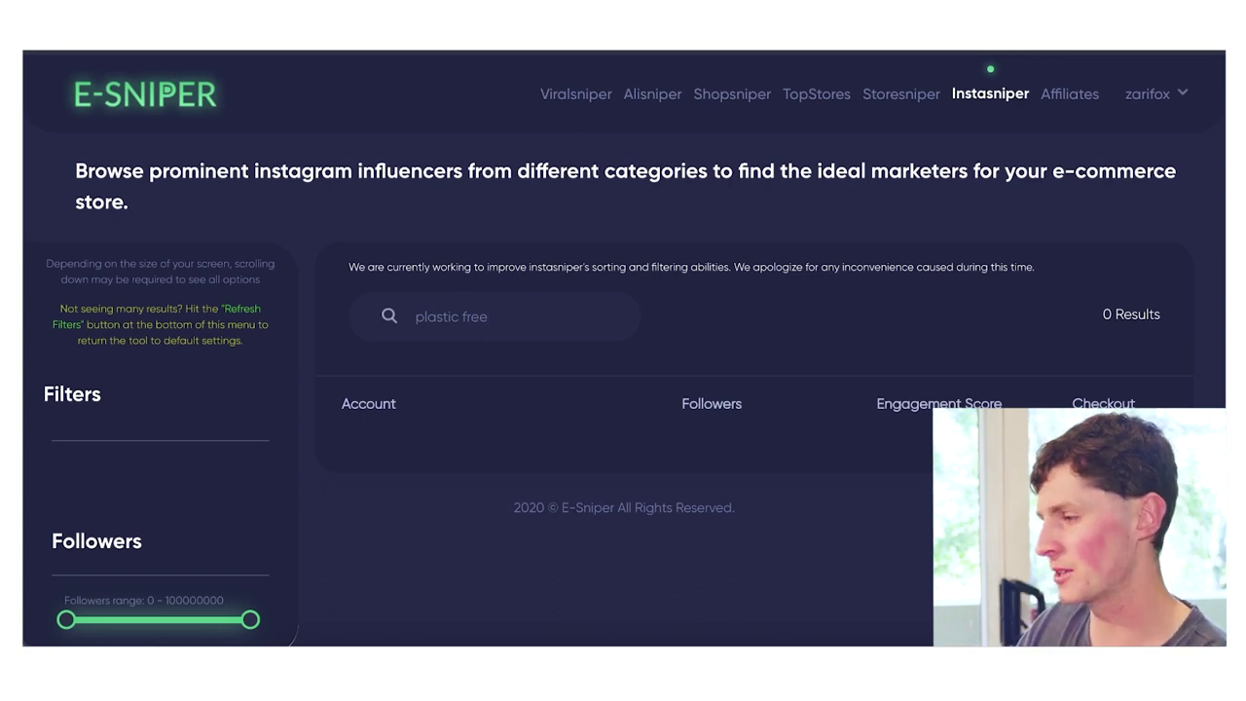
Step: Replace the plastic free keyword in the Instasniper search with a new keyword starting with 'y'
key("ctrl+a")
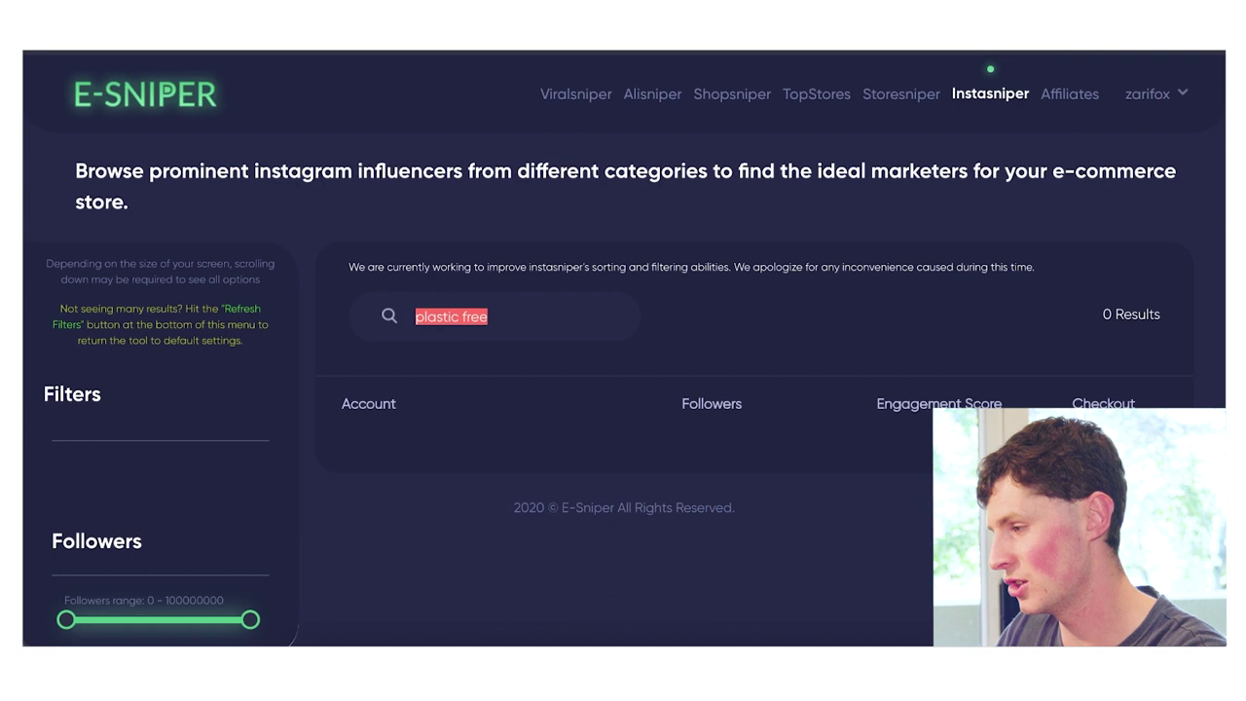
type("y")
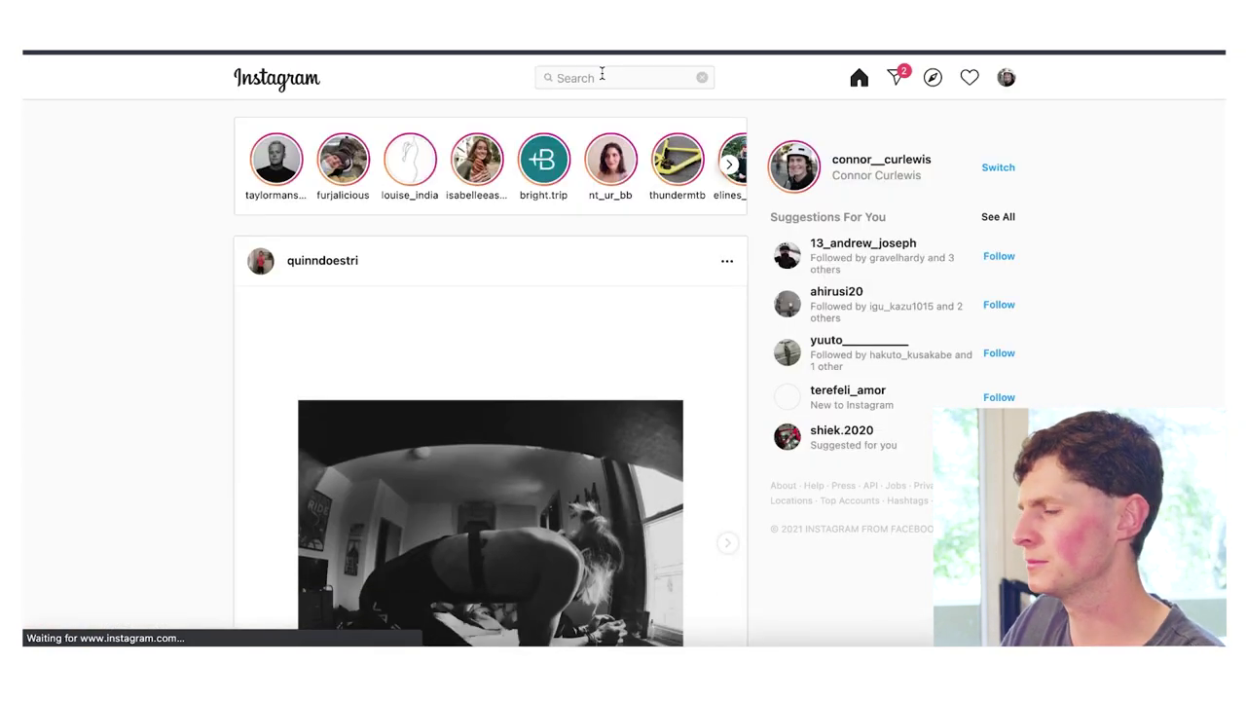
Step: Search Instagram for yoga and scroll through the matching accounts and hashtags
left_click(602, 77)
type("yoga")
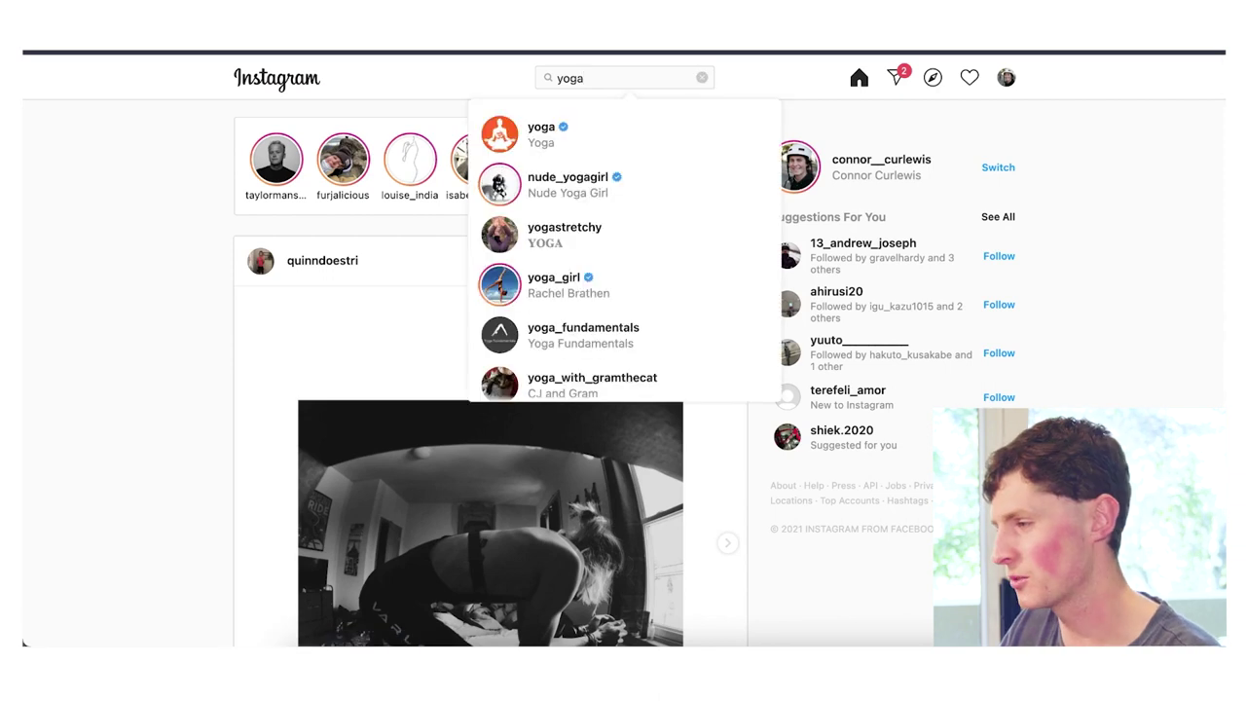
scroll(617, 127, "down", 10)
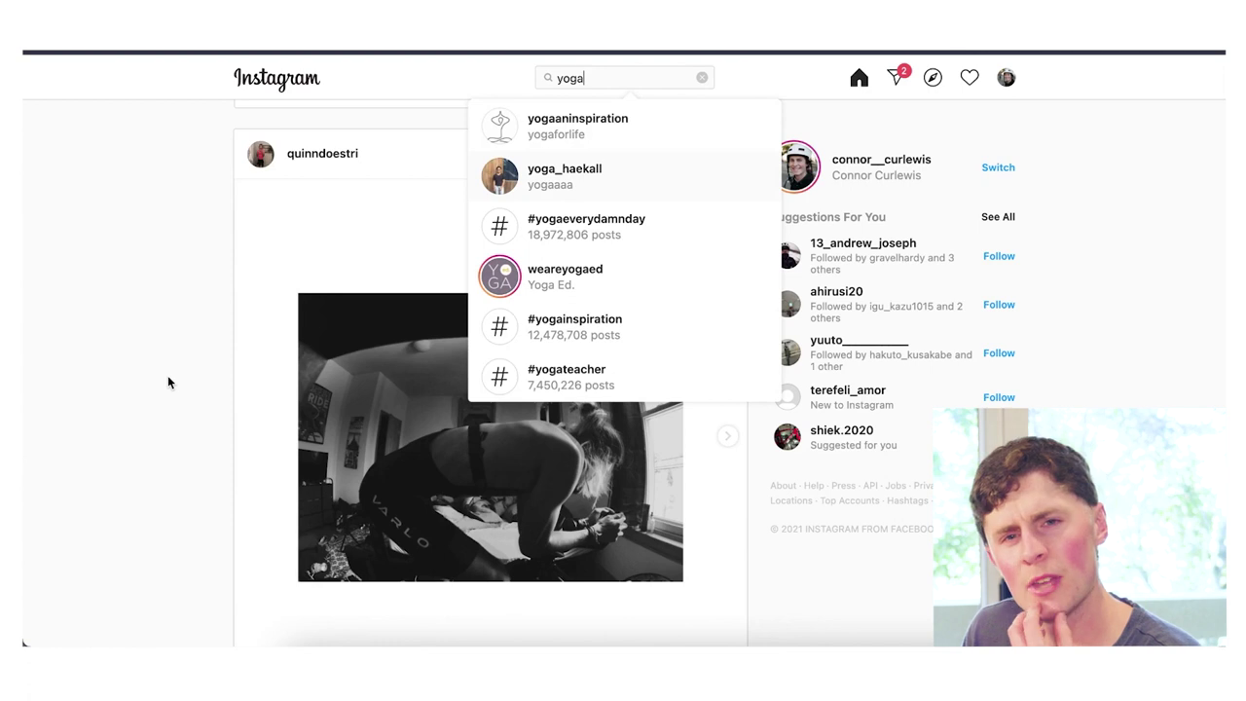
scroll(172, 381, "down", 3)
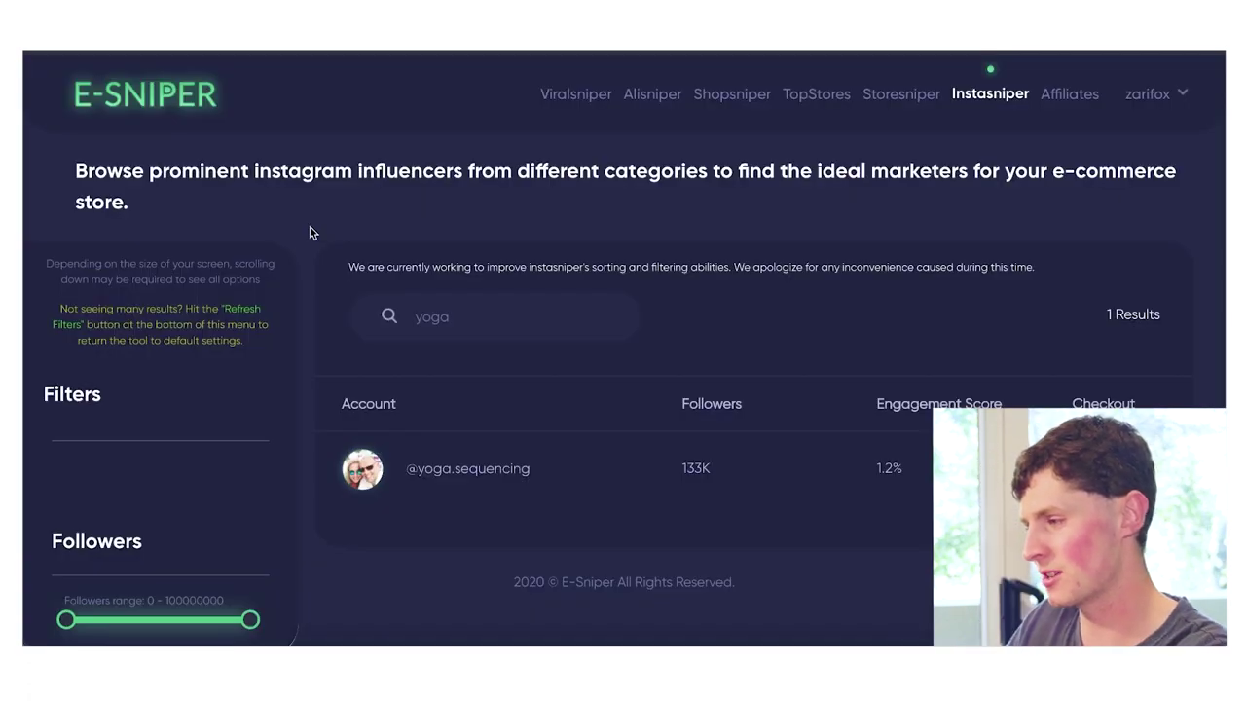
Step: Replace the yoga keyword with bikes in Instasniper, then scroll through the influencer results
double_click(467, 313)
type("b")
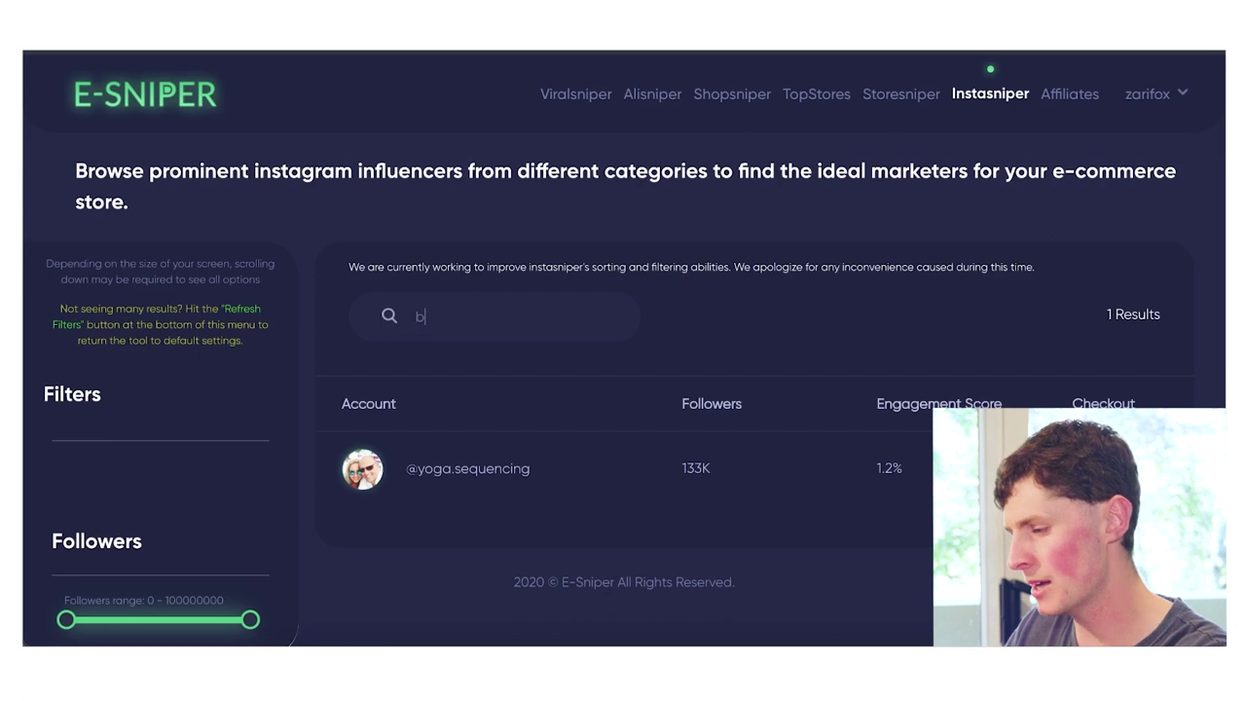
type("ikes")
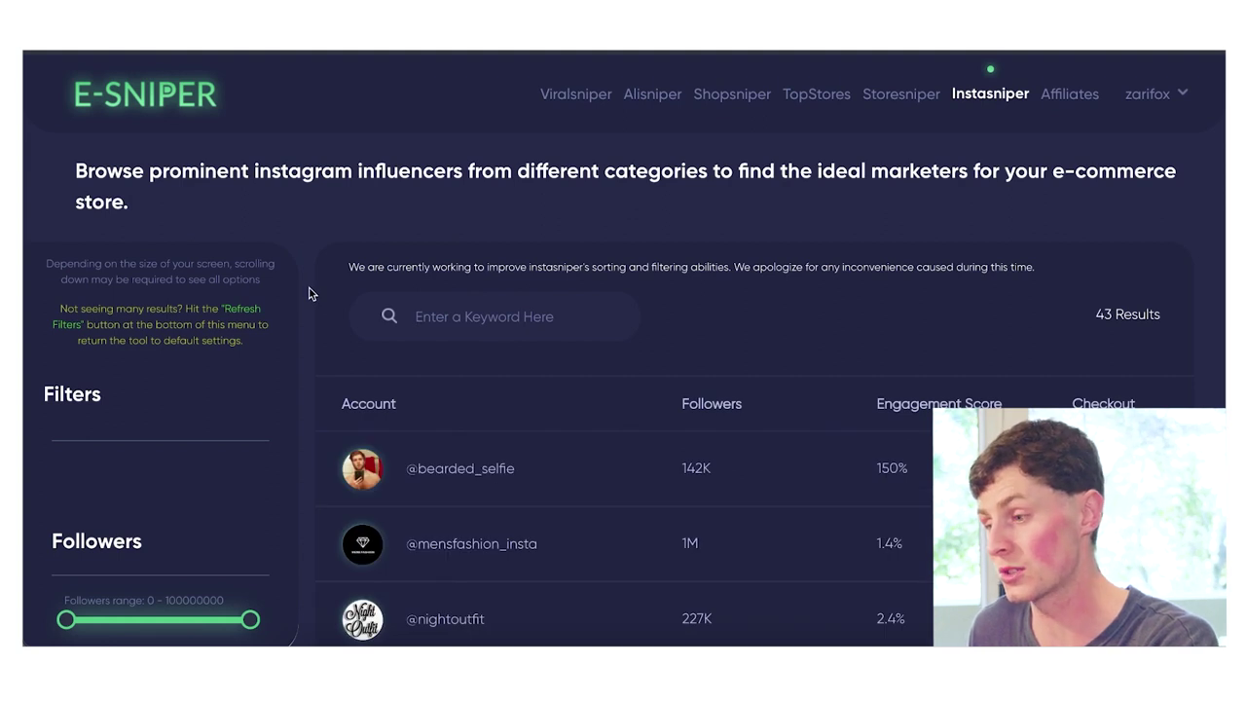
scroll(310, 294, "down", 1)
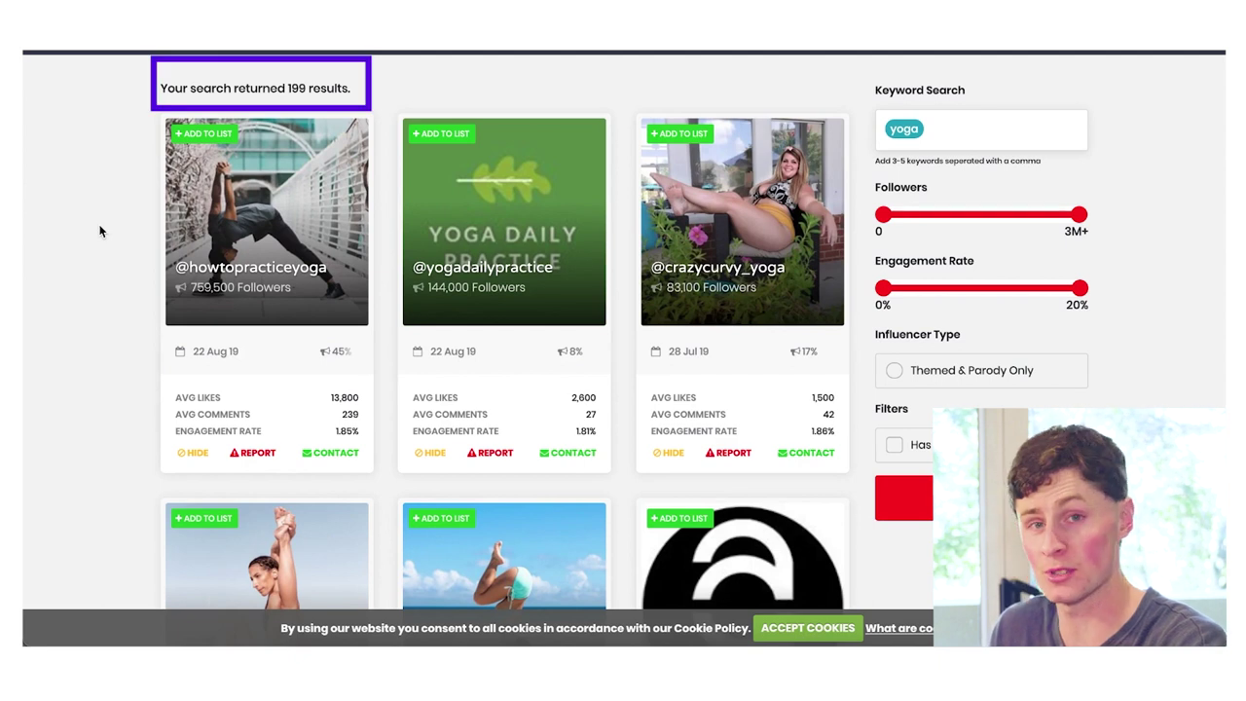
Step: Scroll the 199 cloudHQ yoga influencer results and load more with Show more
scroll(99, 231, "down", 7)
scroll(99, 231, "up", 3)
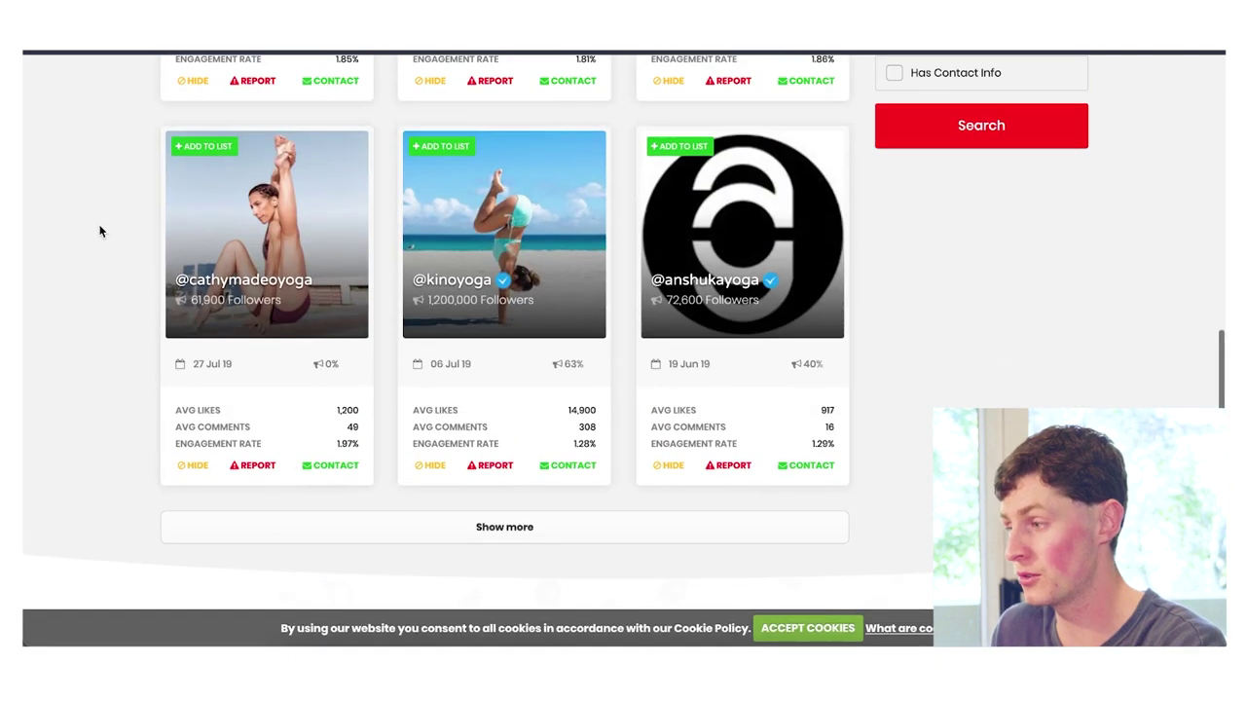
left_click(339, 524)
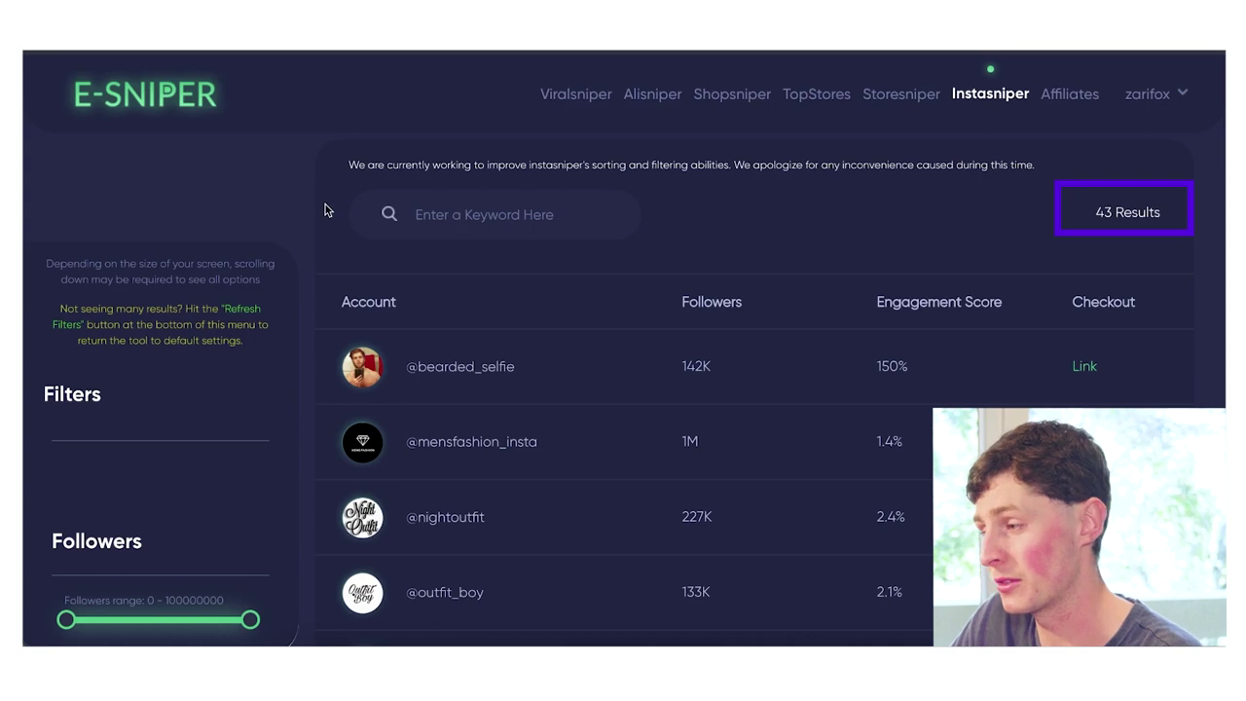
Step: Scroll through the Instasniper list of 43 influencers with their followers and engagement scores
scroll(308, 192, "down", 1)
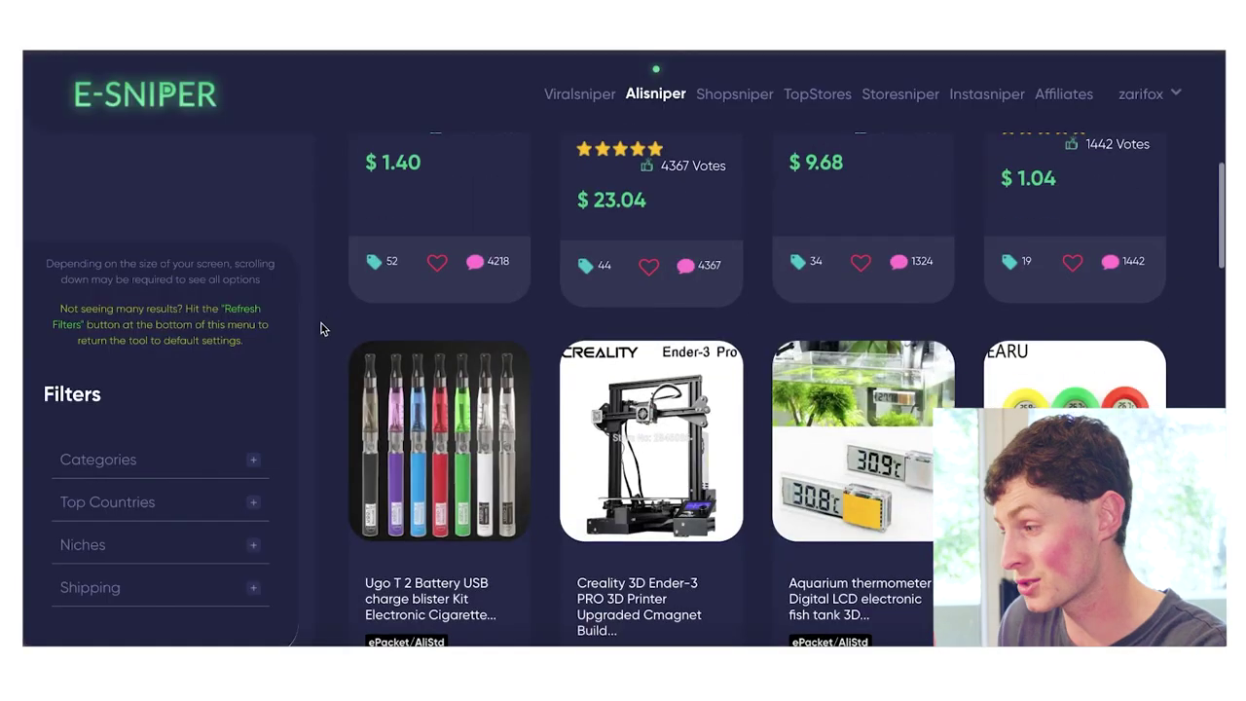
scroll(321, 329, "down", 10)
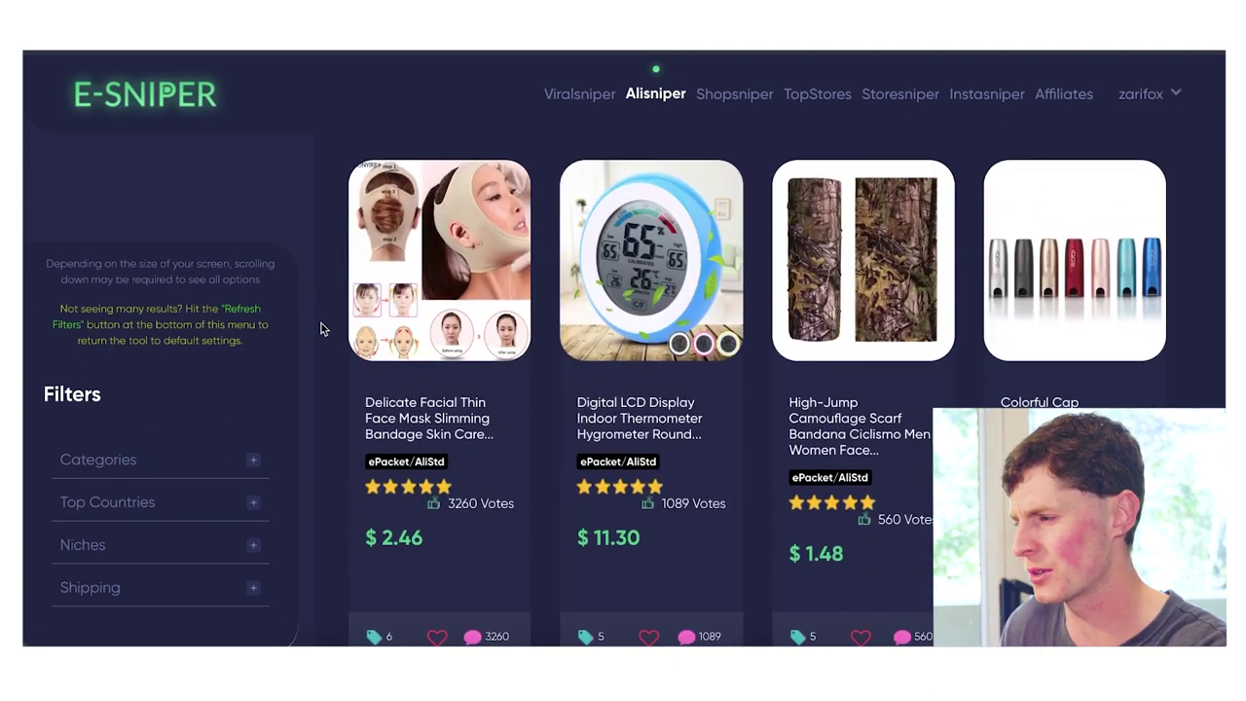
Step: Scroll through the Alisniper AliExpress product grid, reviewing prices and vote counts
scroll(322, 330, "up", 1)
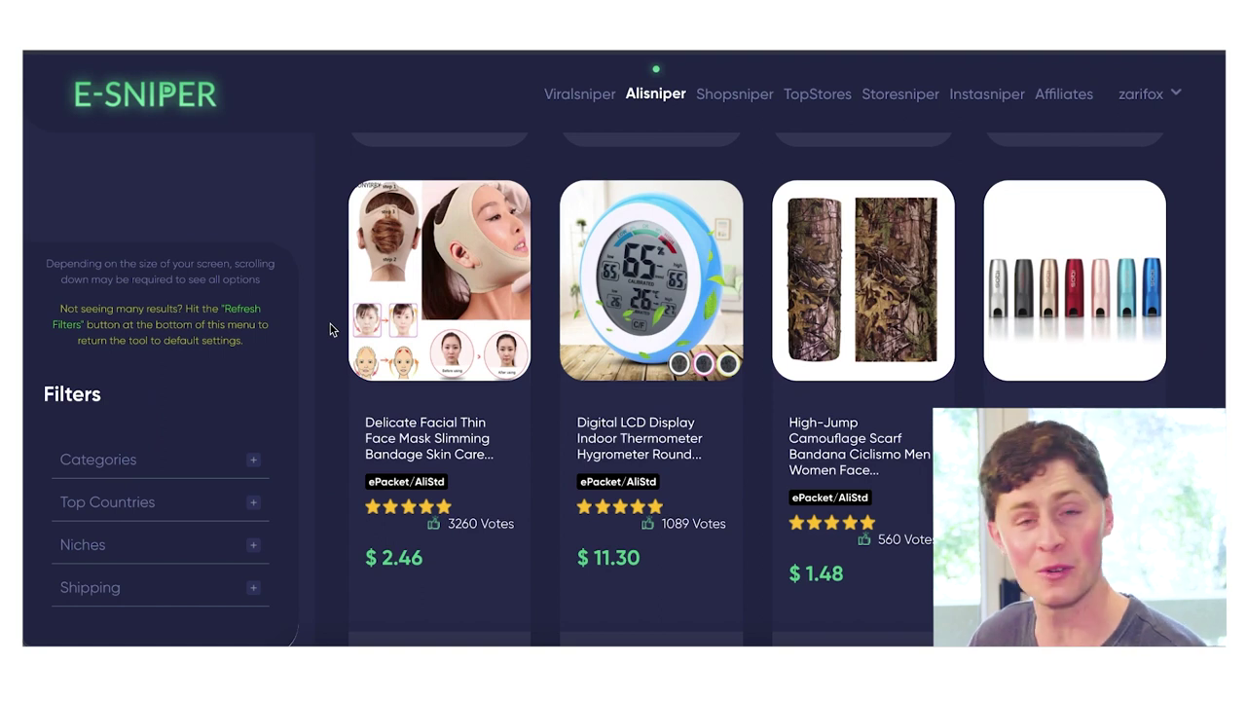
scroll(329, 330, "down", 1)
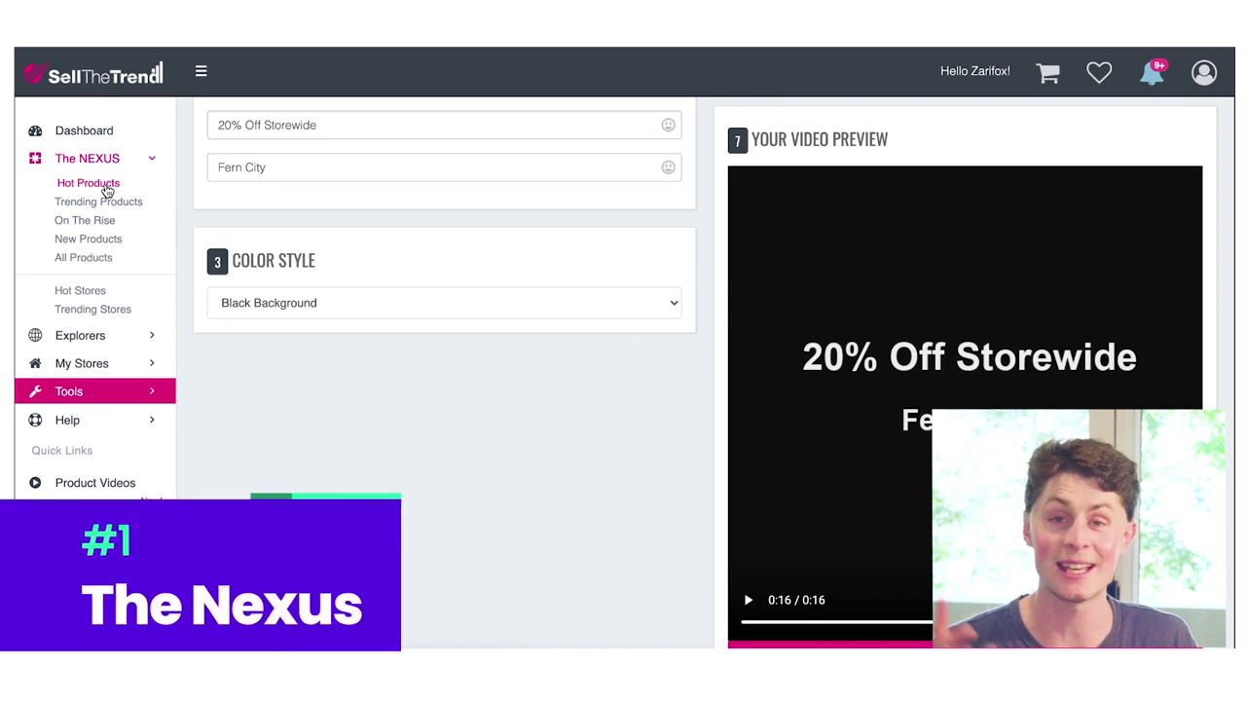
Step: Browse the Nexus hot products, switch to trending products, and open the ceramic peeler's research
left_click(107, 190)
scroll(186, 360, "down", 3)
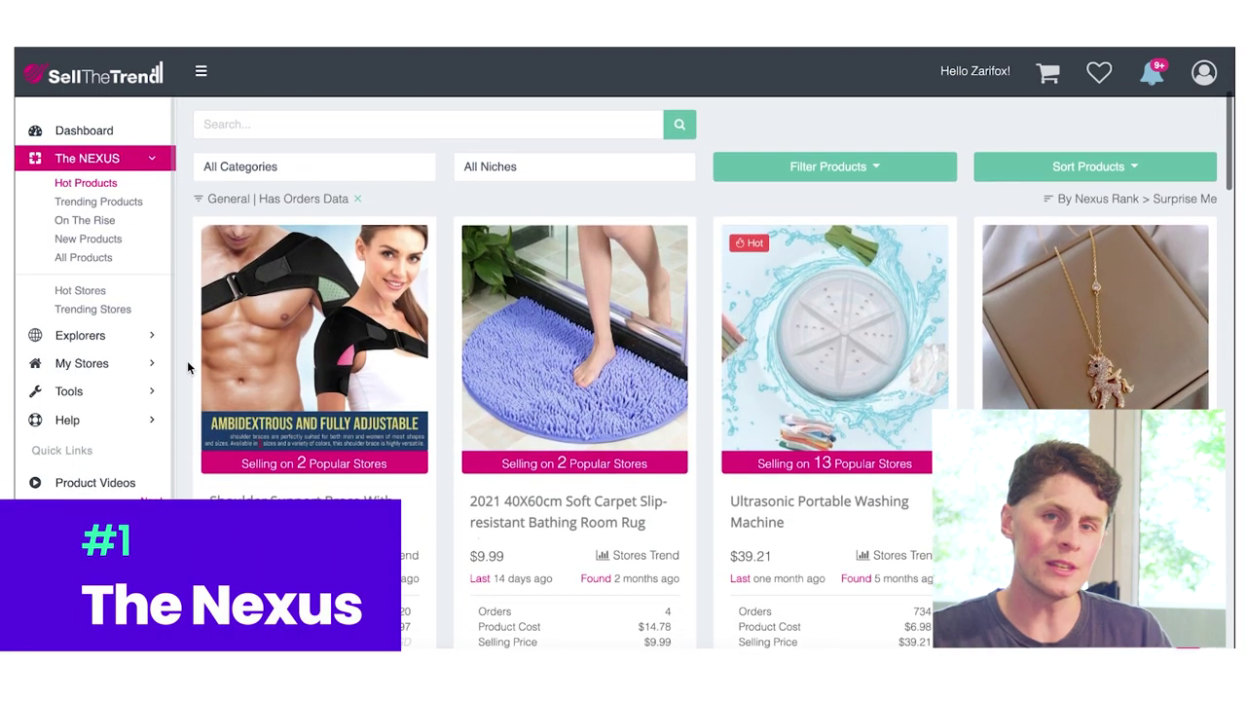
scroll(187, 360, "down", 3)
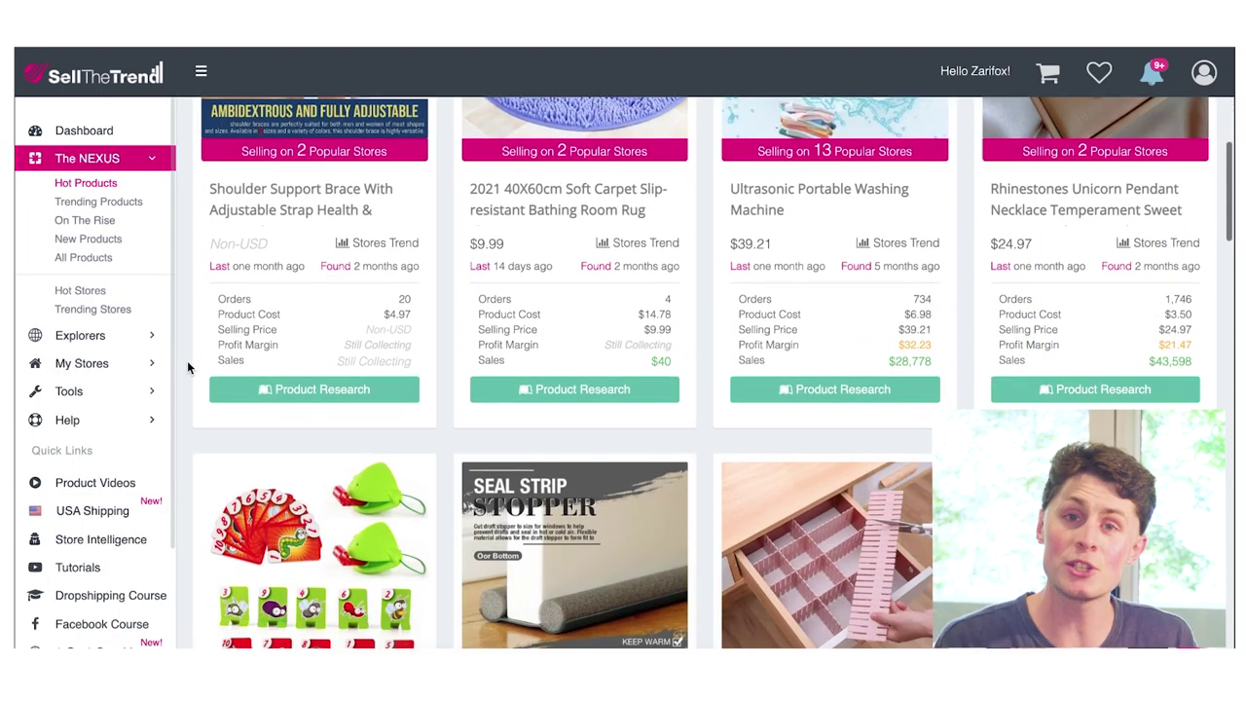
scroll(187, 360, "down", 3)
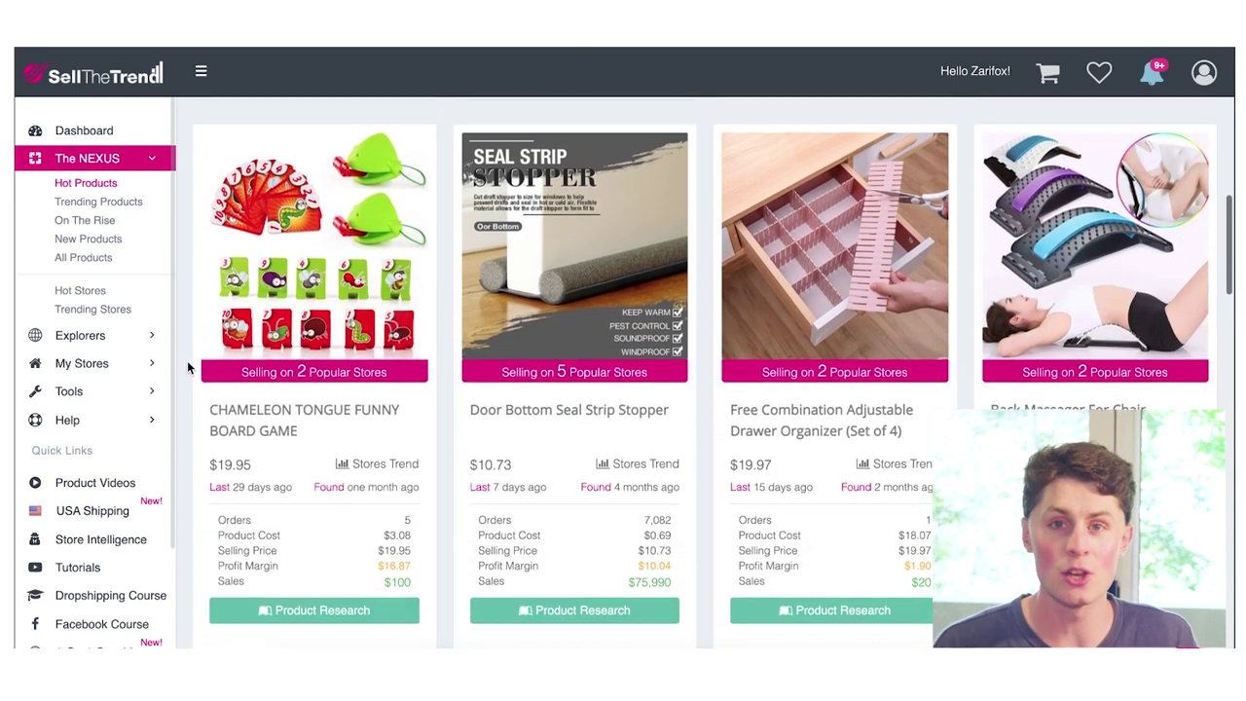
scroll(188, 362, "down", 3)
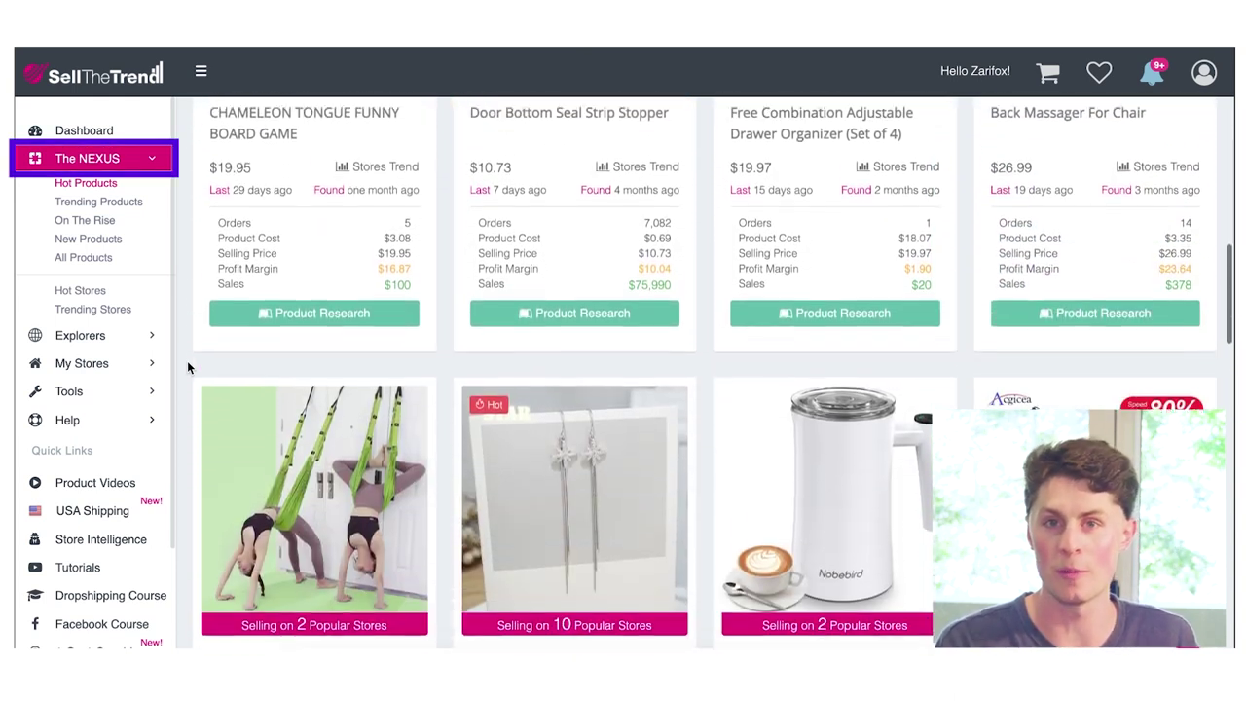
scroll(188, 366, "down", 3)
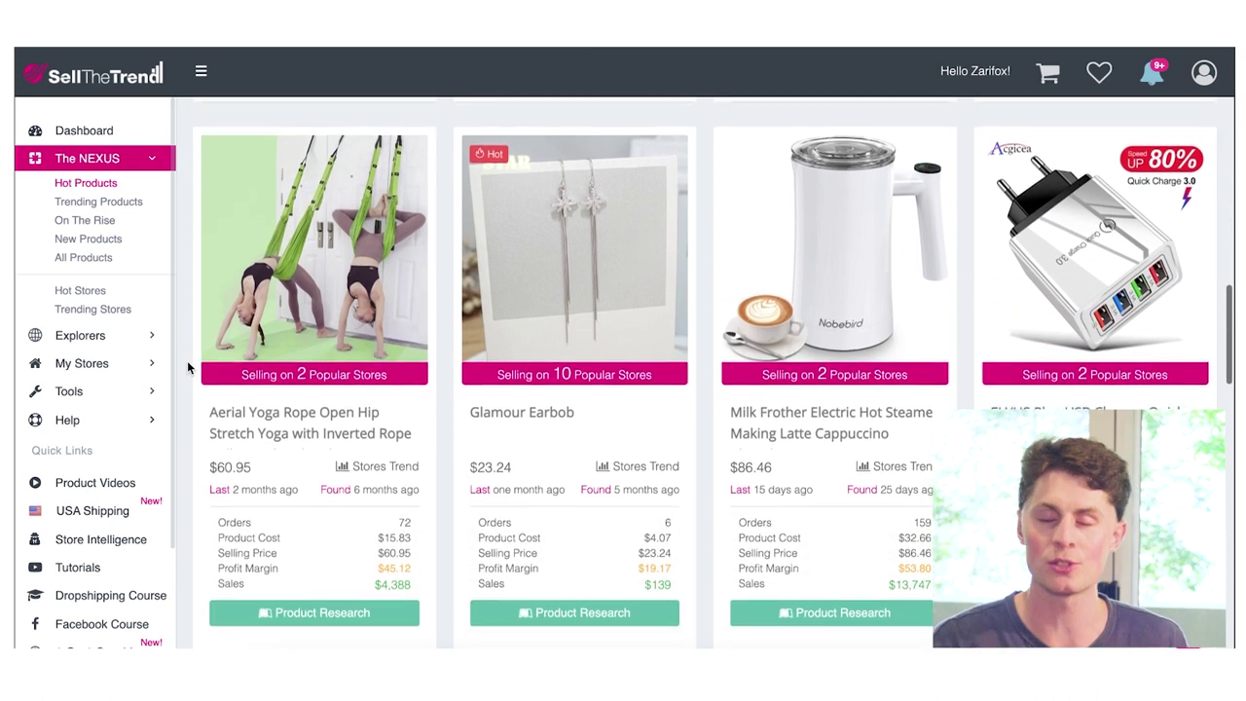
scroll(188, 366, "down", 3)
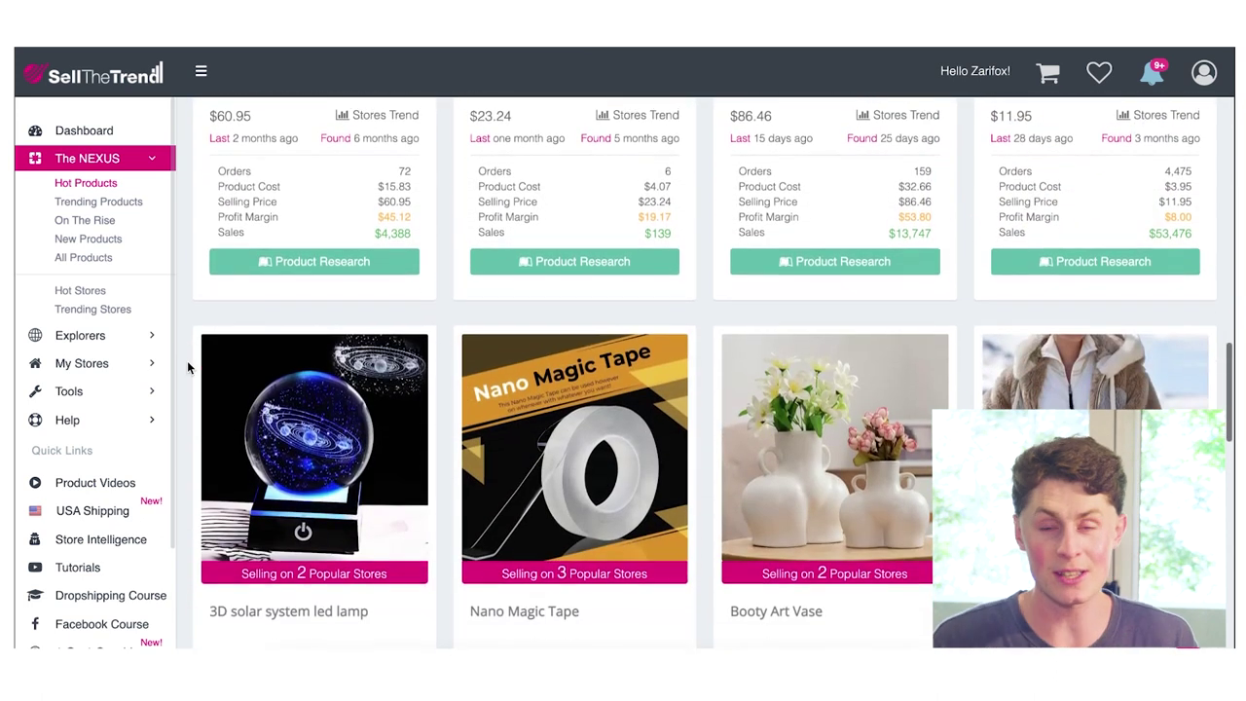
scroll(188, 366, "down", 2)
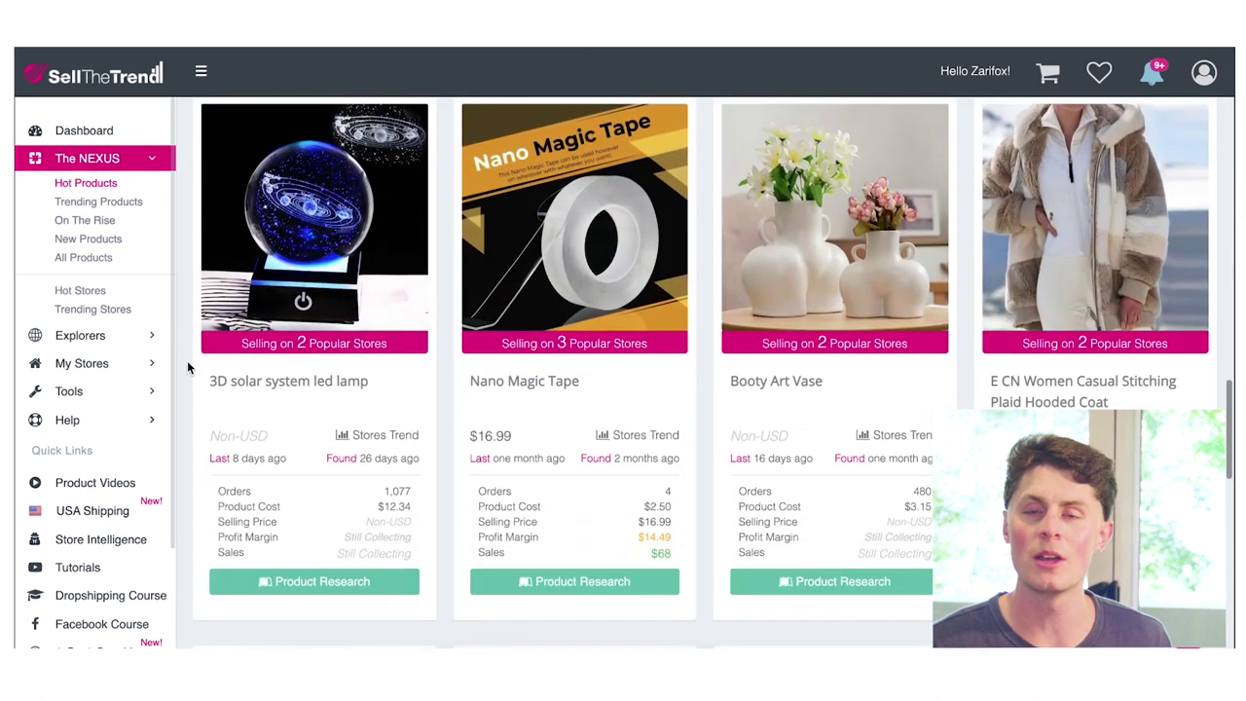
left_click(137, 203)
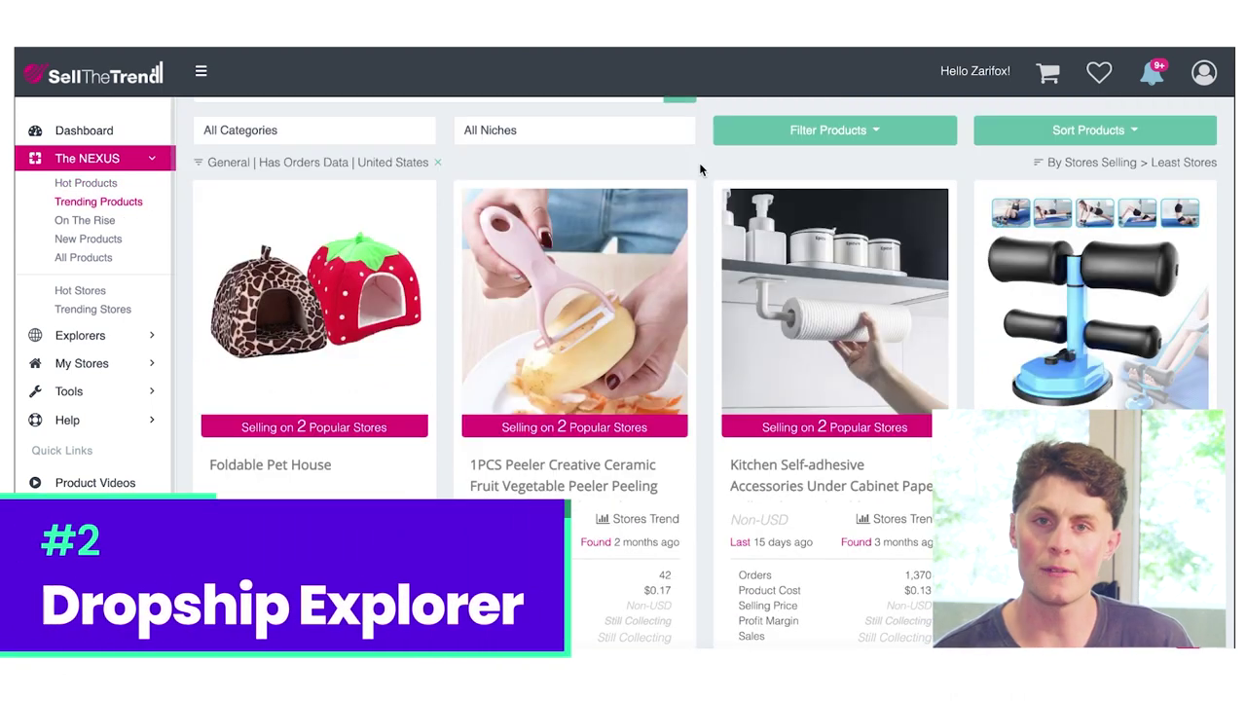
left_click(549, 356)
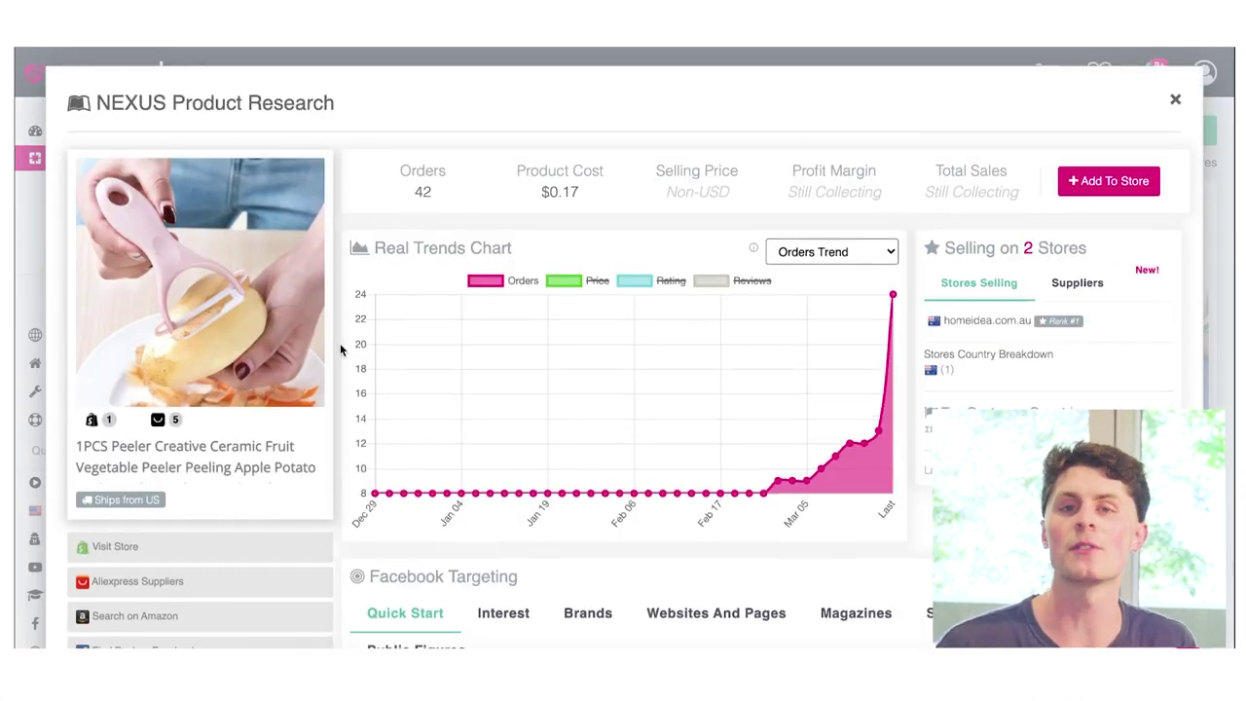
Step: Review the peeler's Facebook targeting: Interest, Brands, Websites And Pages, Magazines, Societies, TV And Movies
scroll(340, 349, "down", 5)
scroll(340, 349, "down", 3)
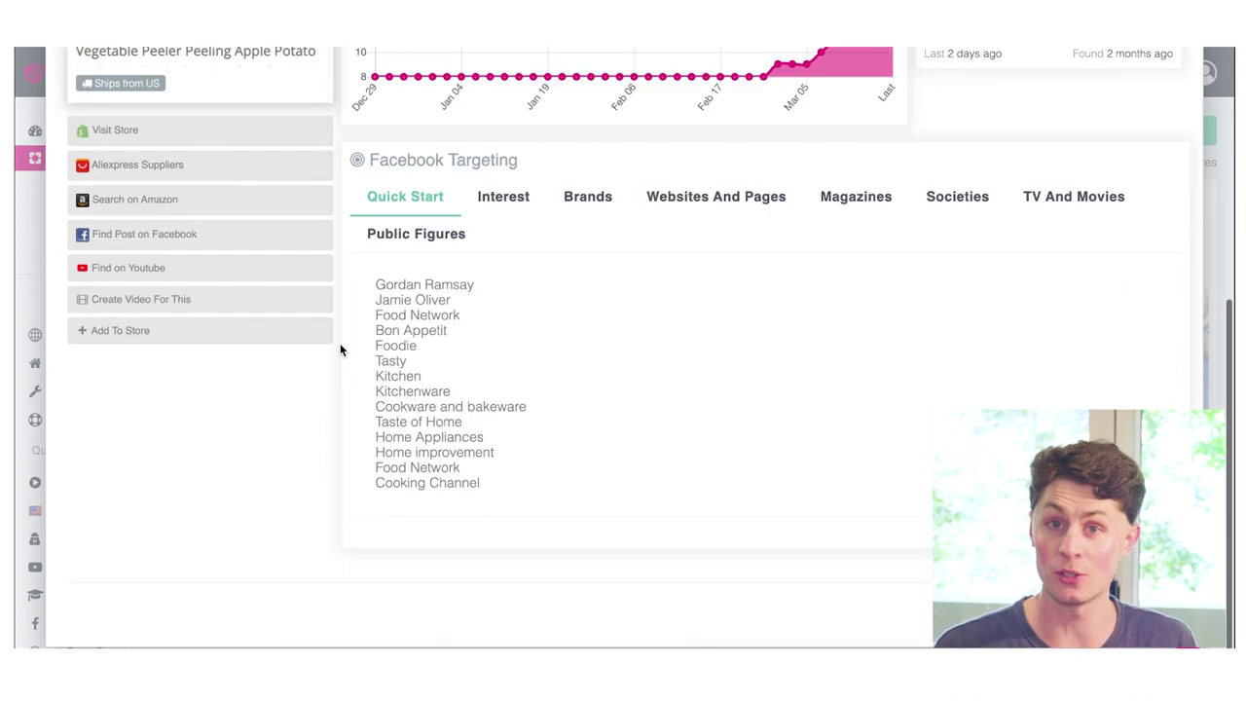
left_click(492, 200)
left_click(588, 288)
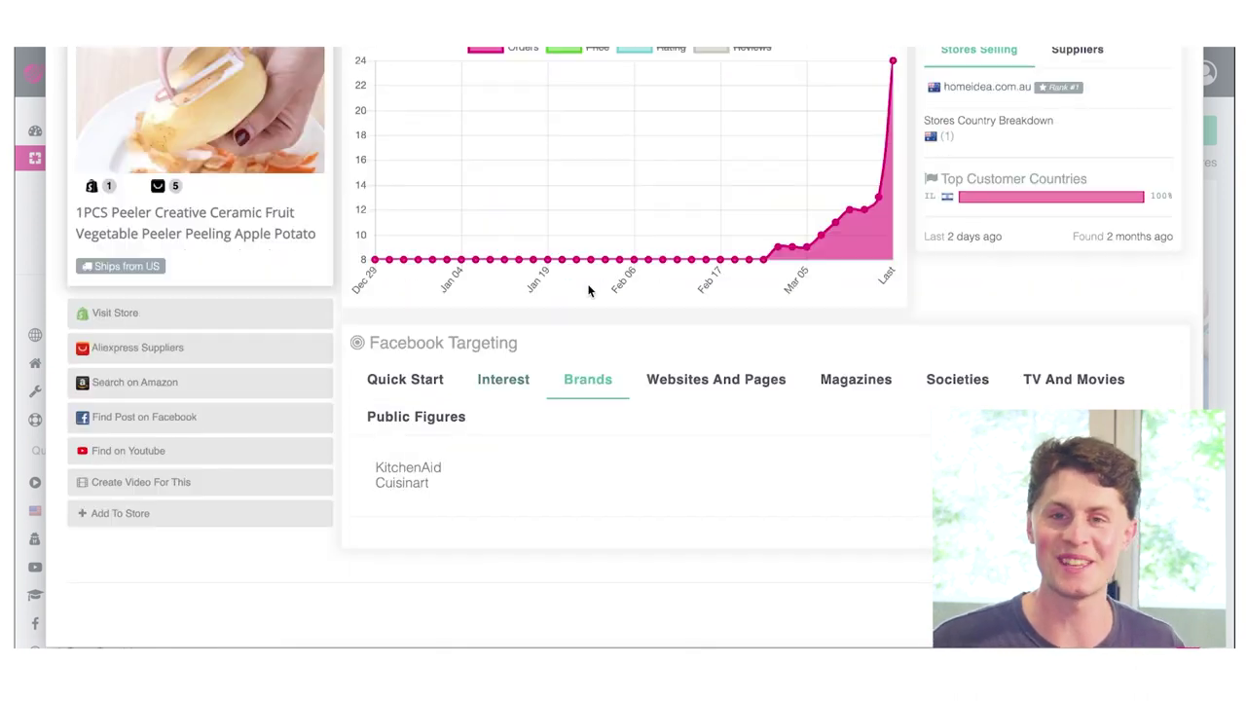
left_click(688, 379)
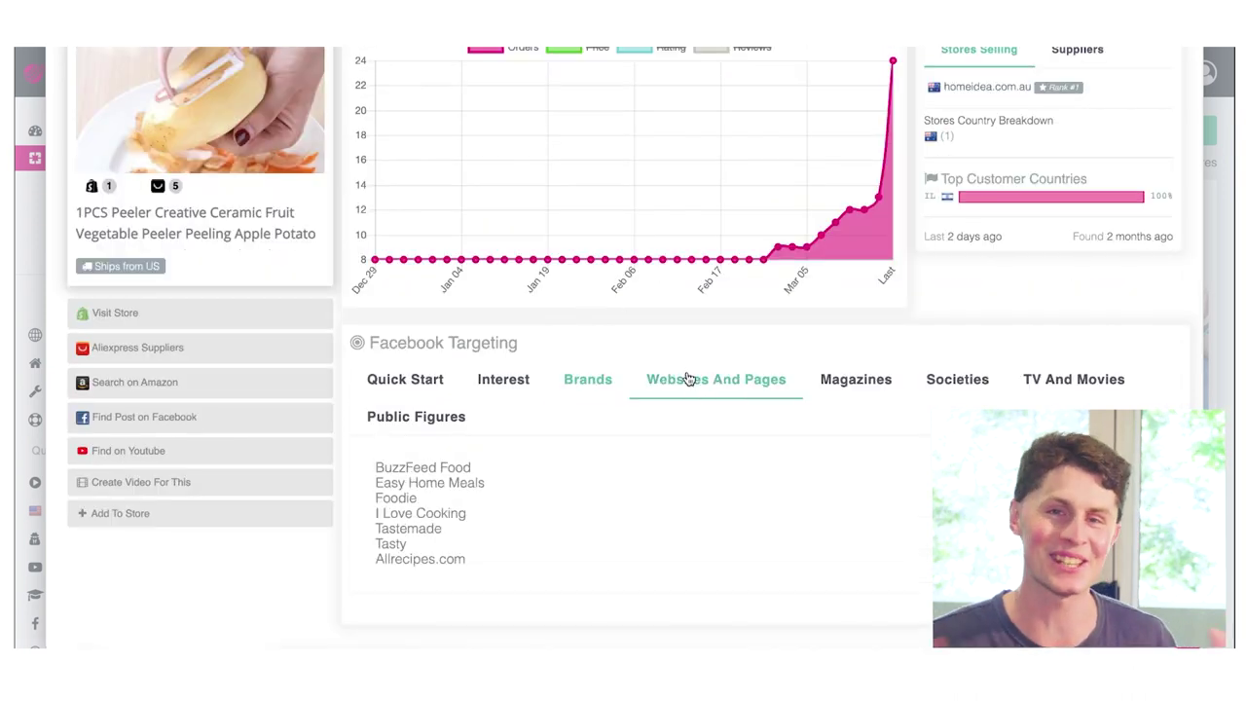
left_click(843, 389)
left_click(949, 385)
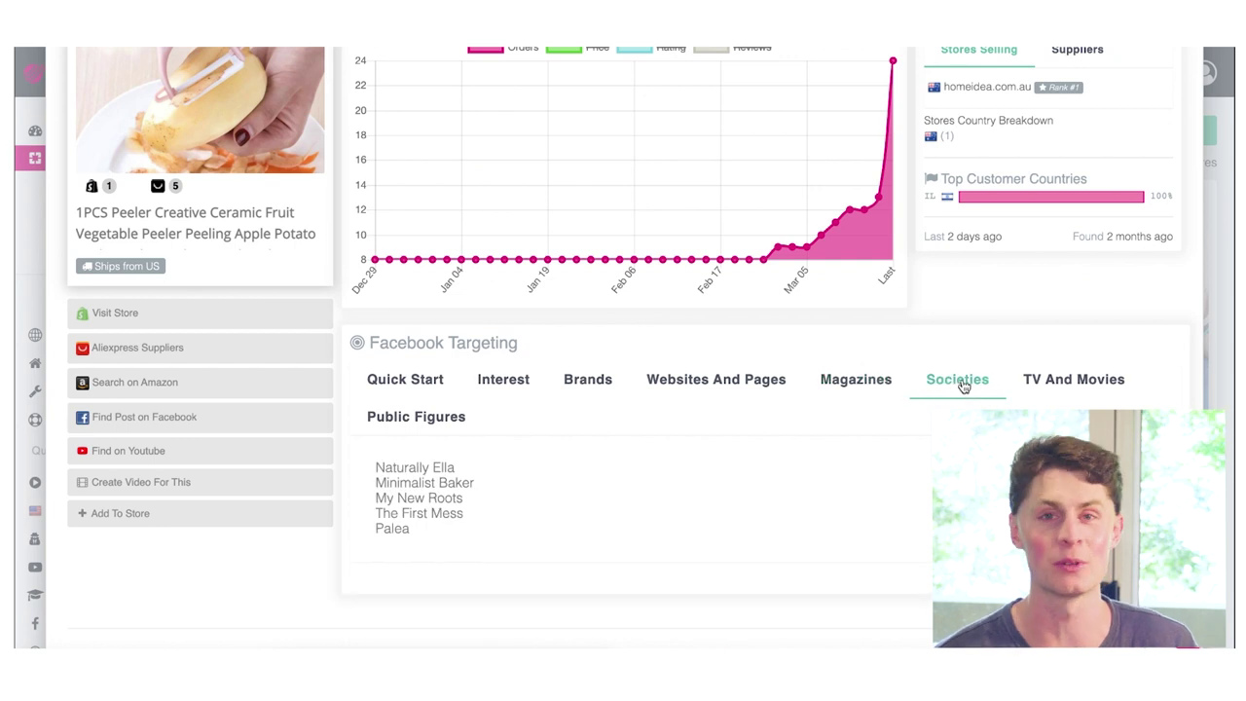
left_click(1051, 380)
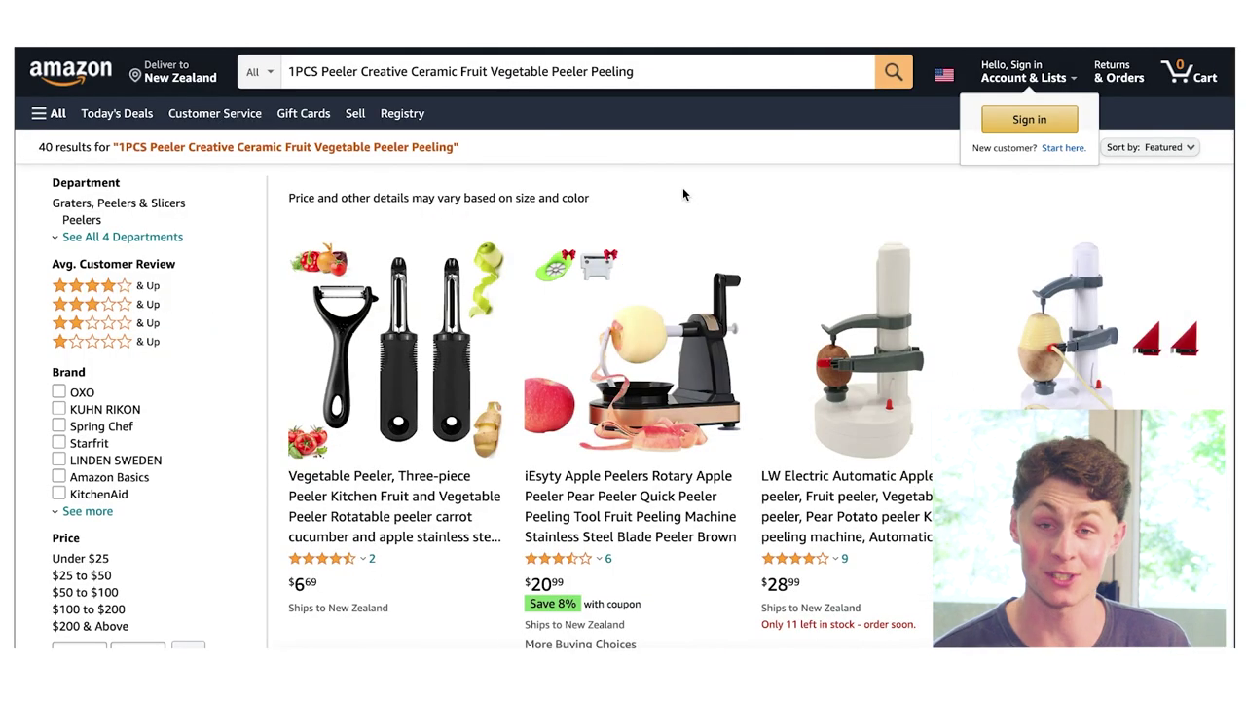
Step: Open the Amazon product page of the first ceramic peeler search result
left_click(379, 343)
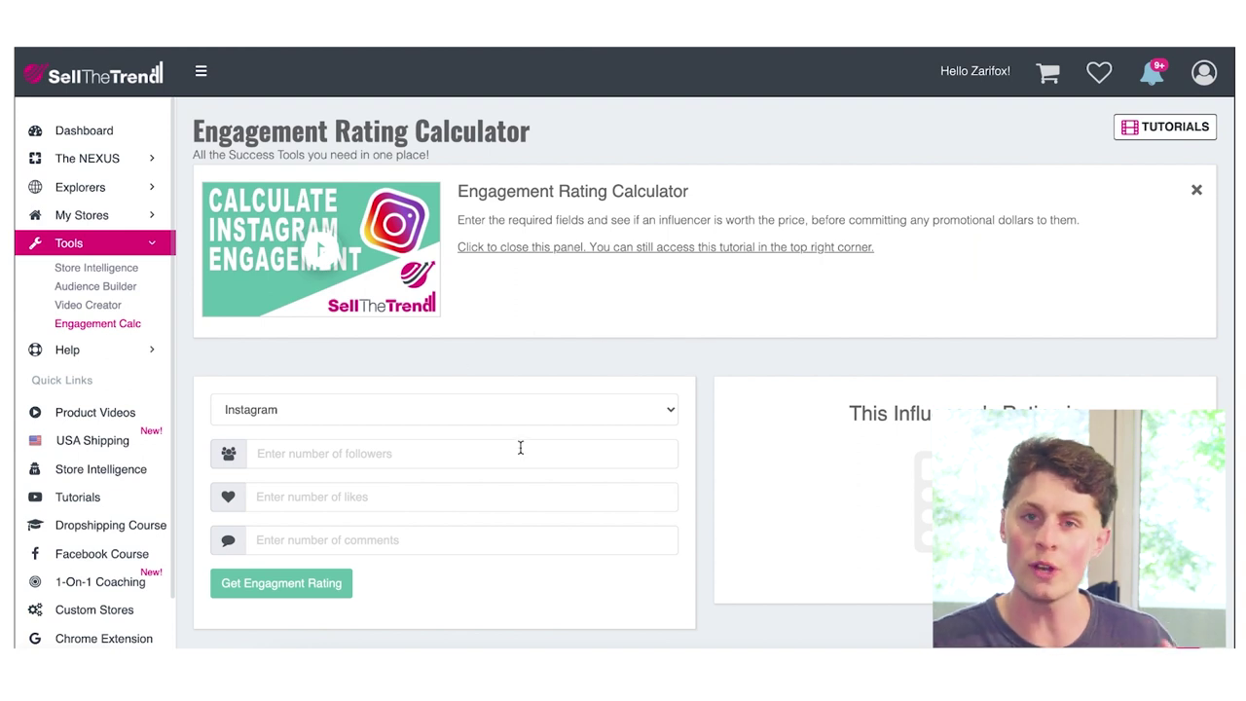
Step: Enter 3000 followers, 45 likes and 20 comments in Engagement Calc to get a 50 'Ok!' rating
scroll(520, 446, "down", 1)
left_click(412, 426)
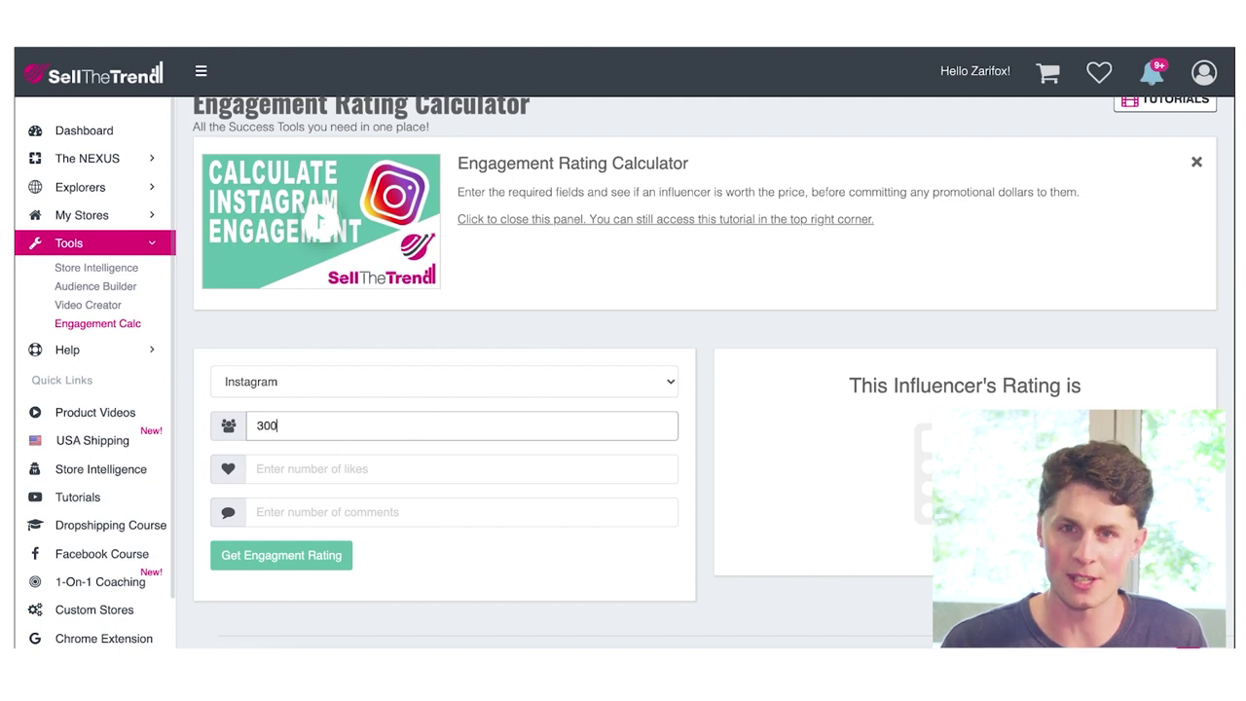
left_click(388, 466)
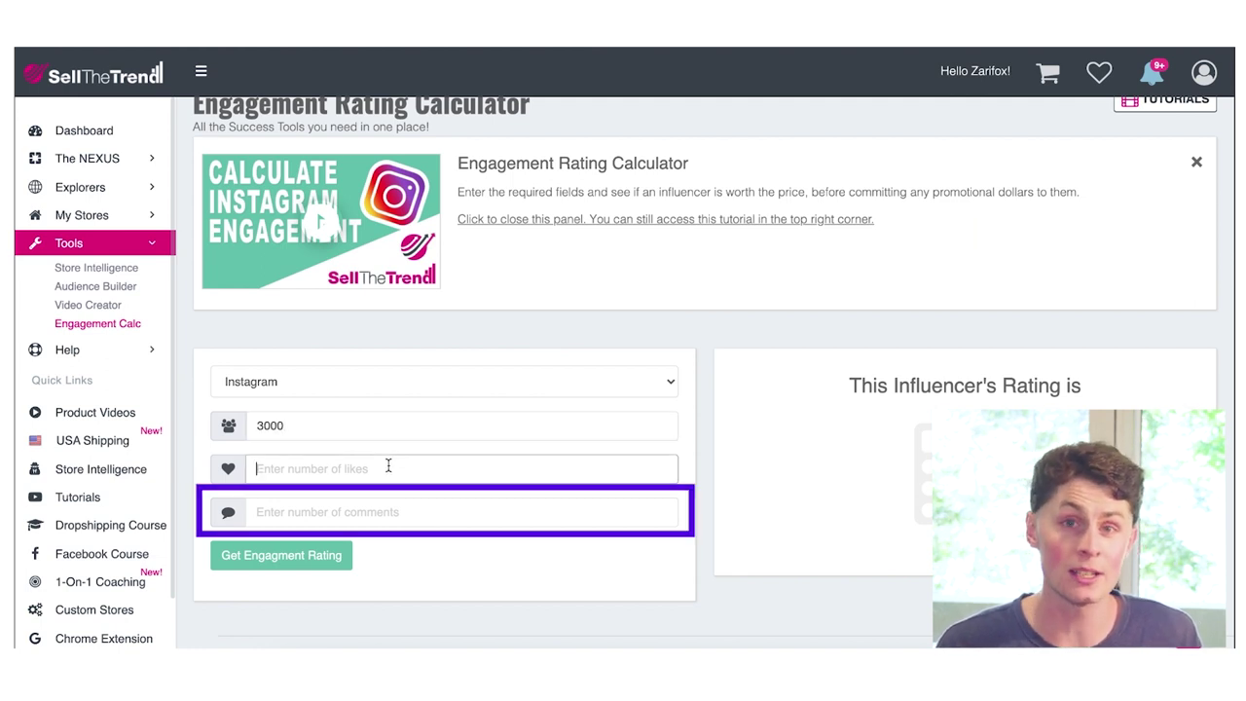
type("45")
left_click(370, 509)
type("2")
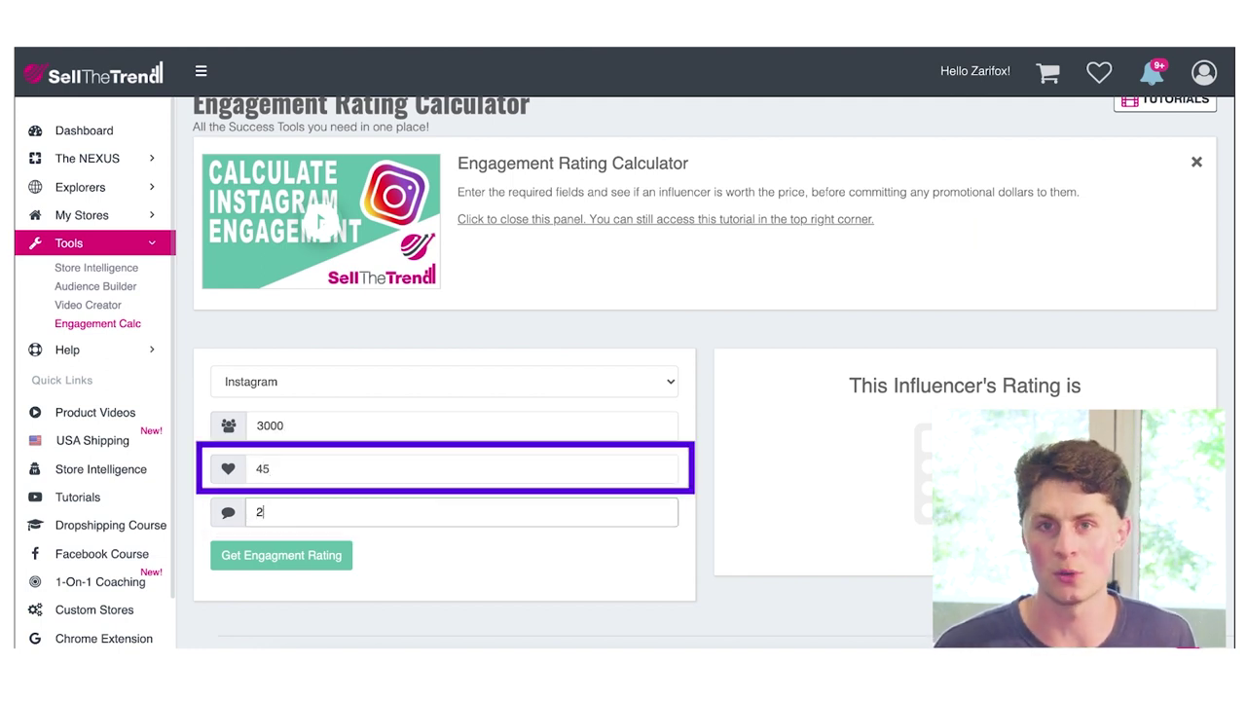
type("0")
left_click(339, 560)
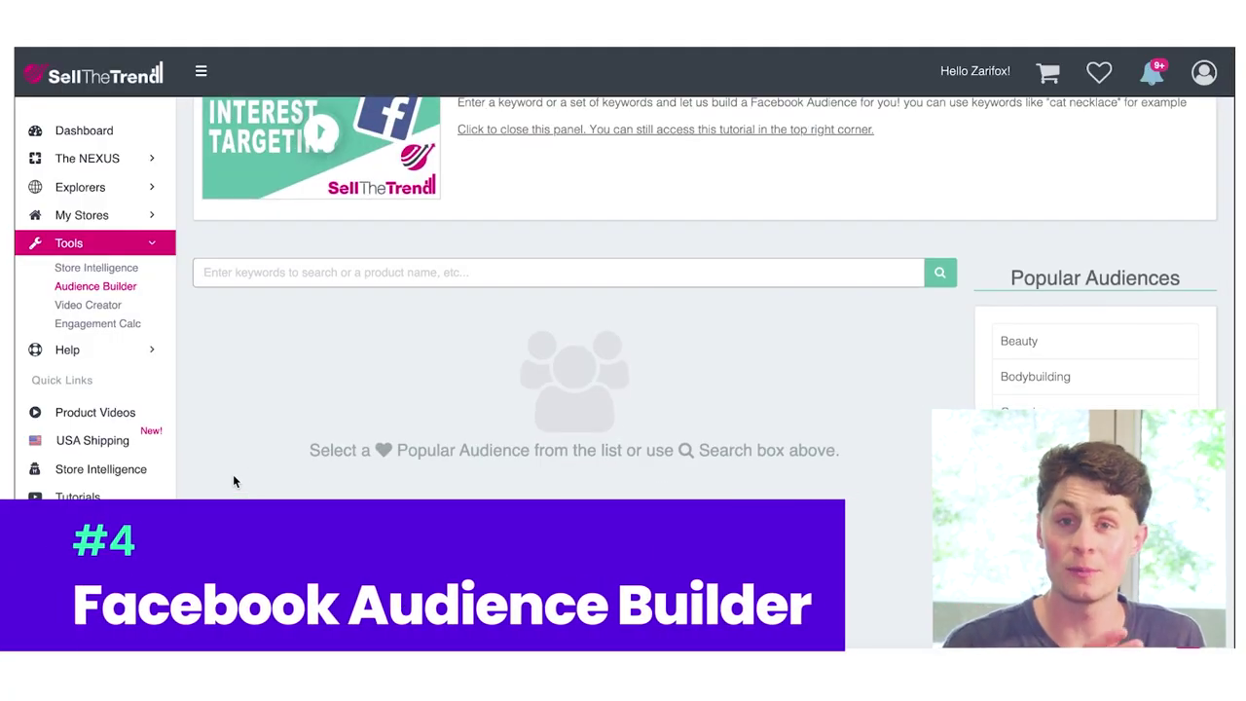
Step: Search the Audience Builder for 'kitchen' and review interests like Kitchenware and Food Network
type("kitche")
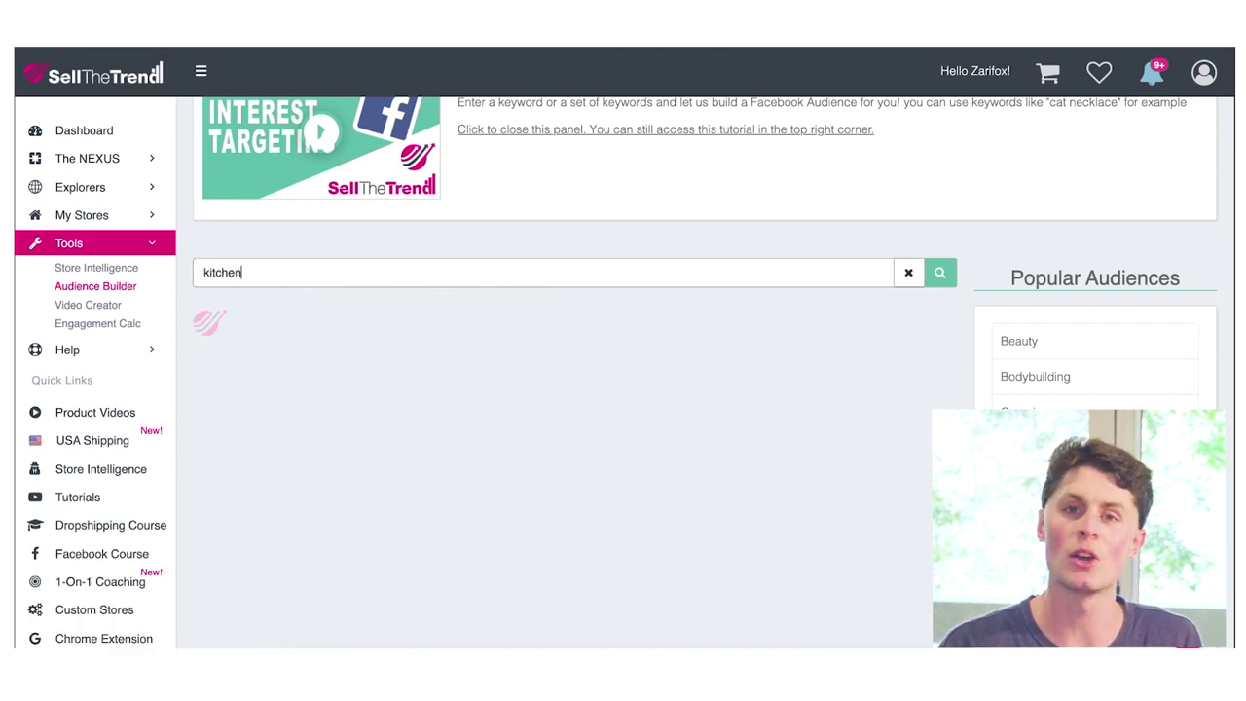
type("n")
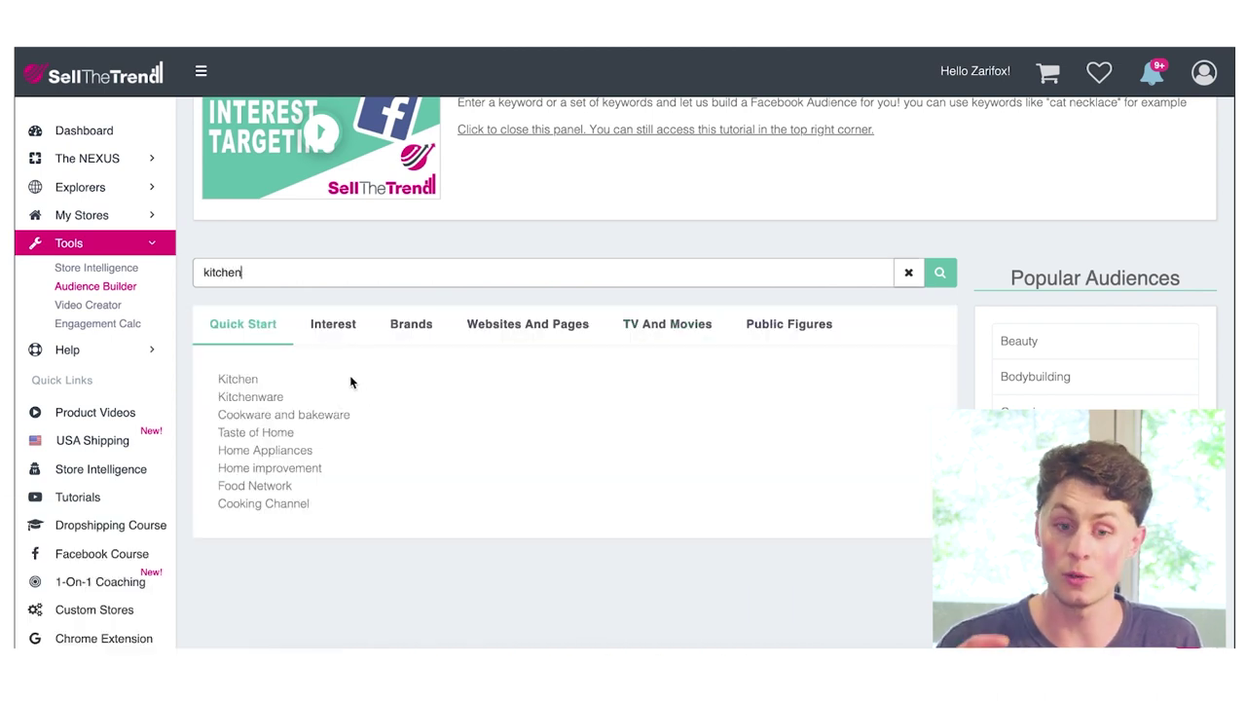
left_click(331, 327)
scroll(436, 337, "up", 1)
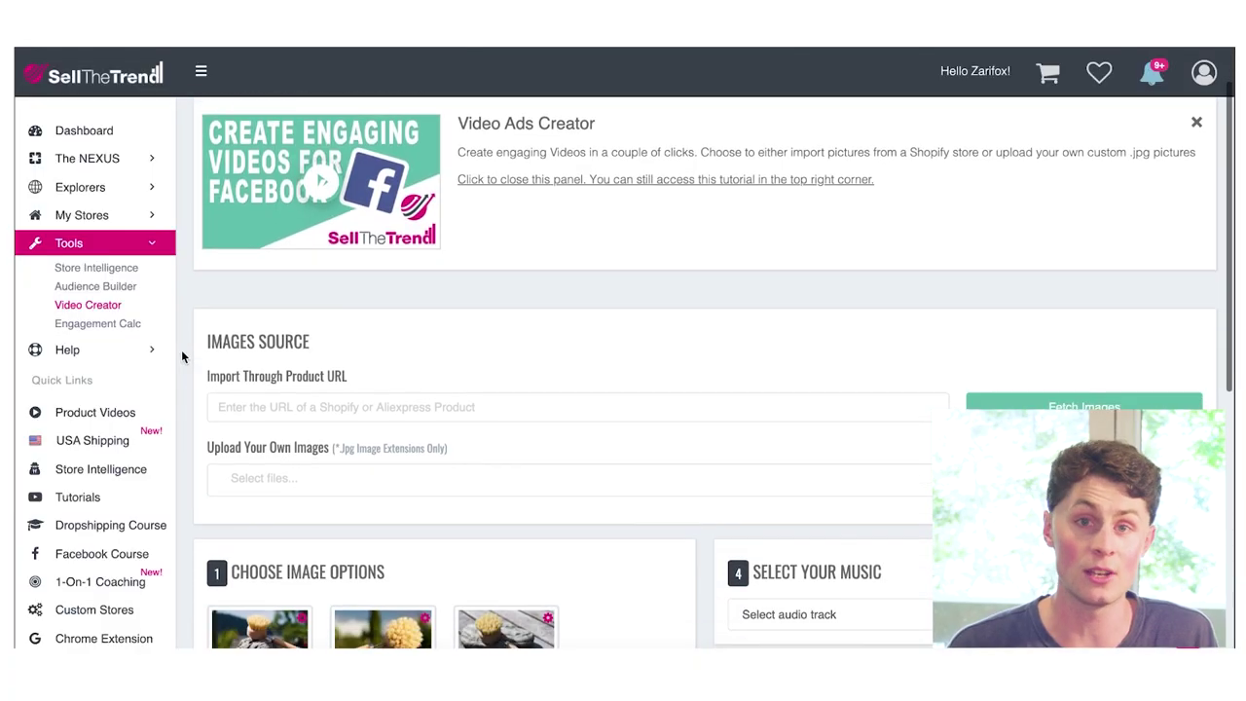
Step: Pick the first reusable dish brush image for the video ad
scroll(181, 356, "down", 1)
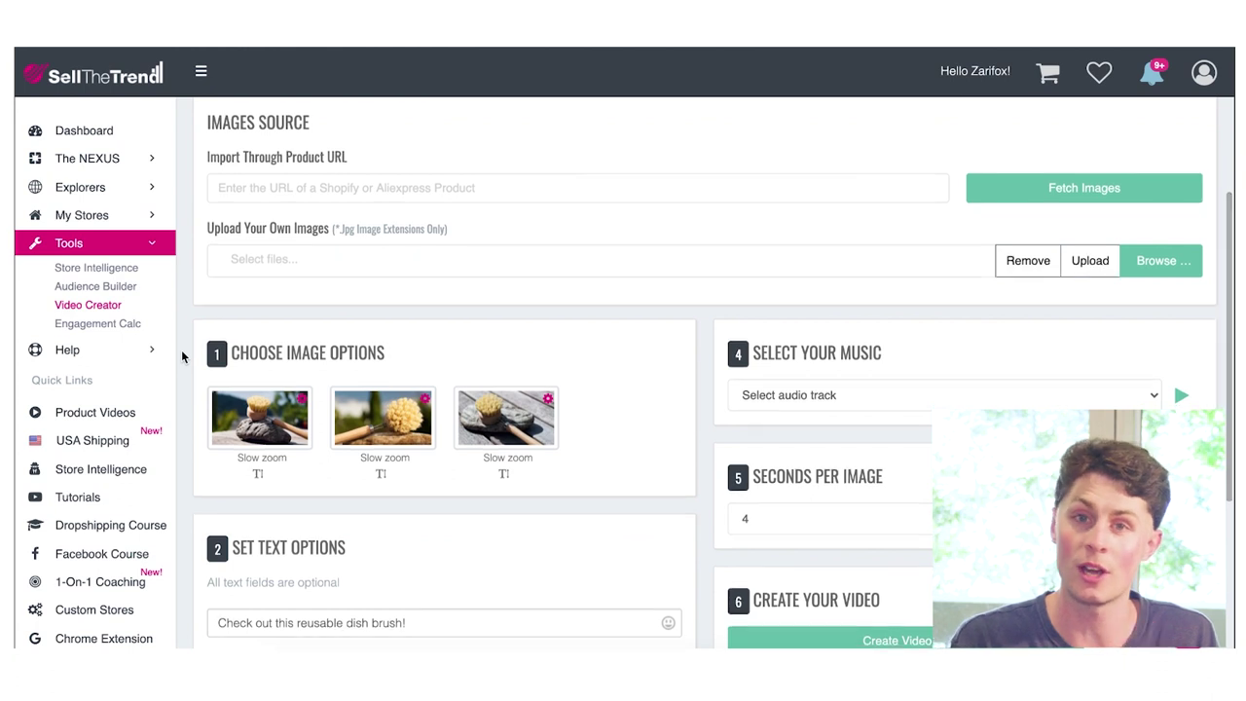
scroll(181, 357, "down", 4)
left_click(267, 223)
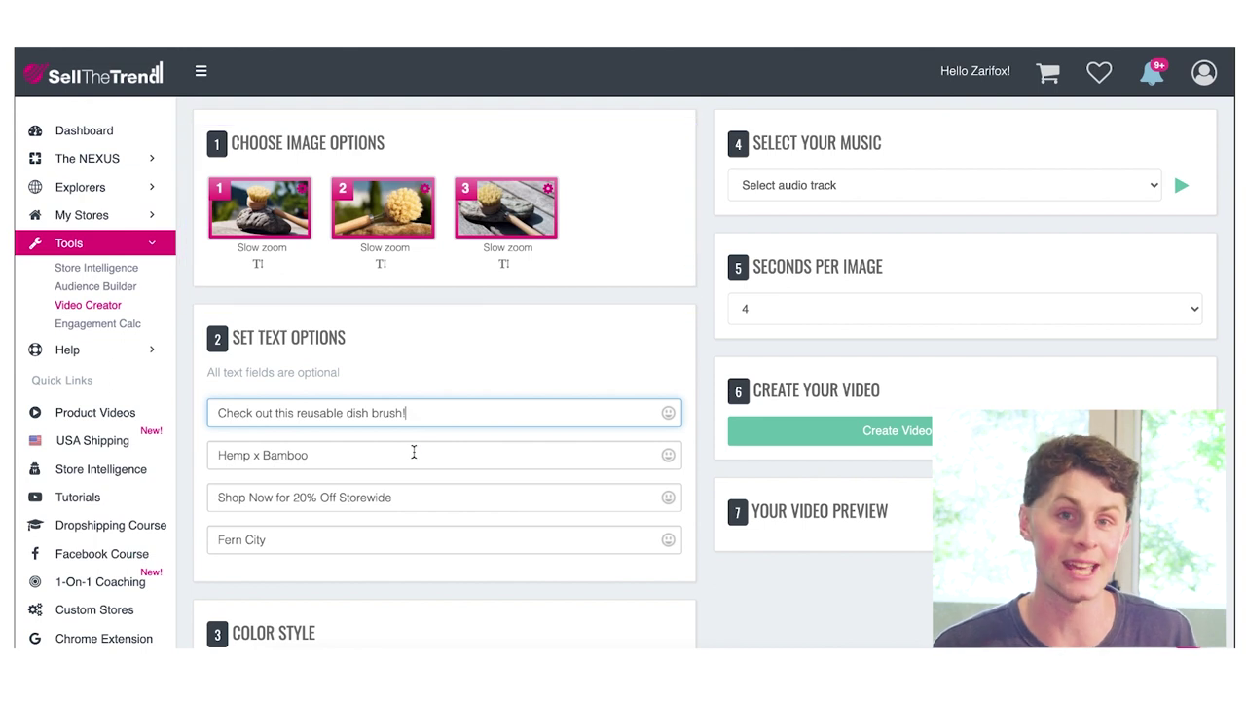
scroll(412, 451, "down", 1)
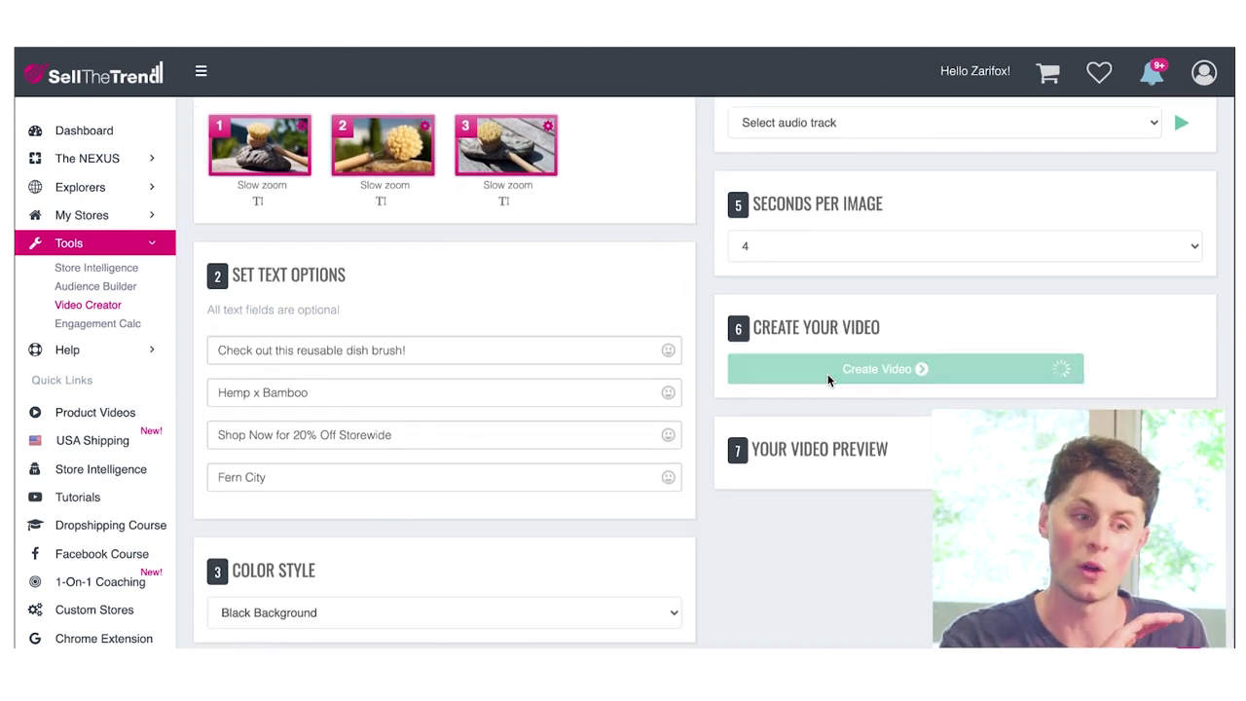
scroll(957, 309, "down", 6)
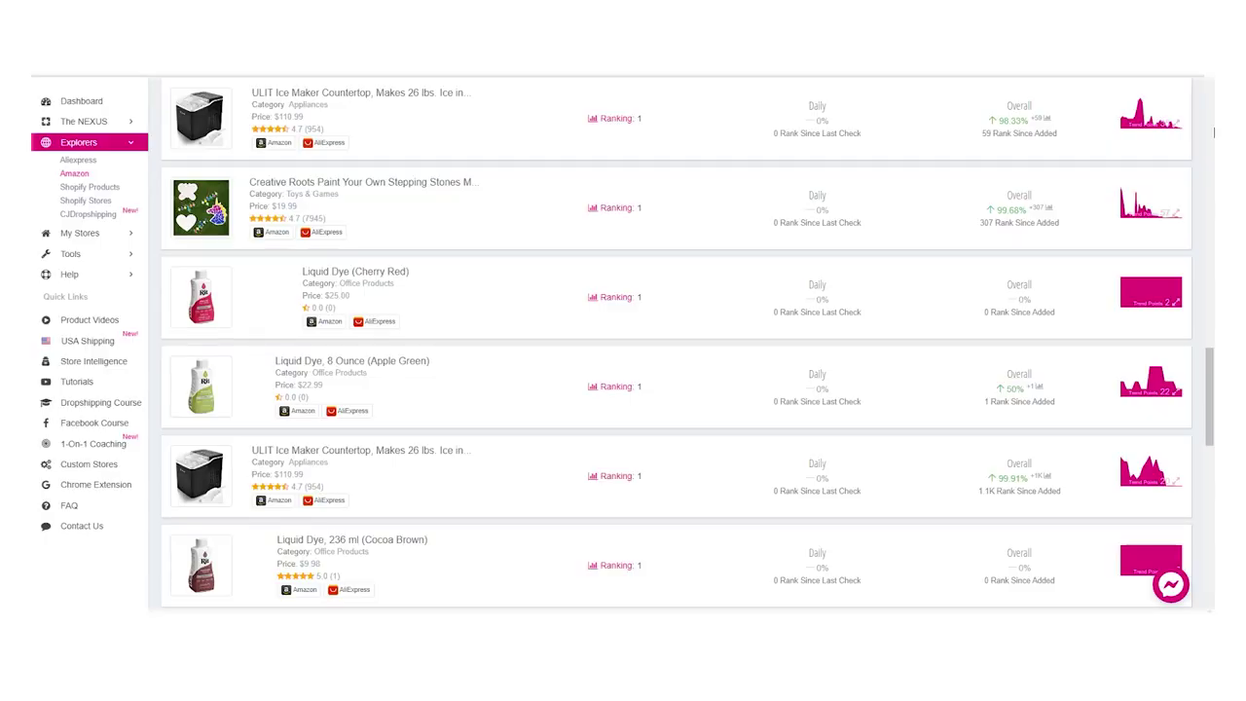
Step: Check a product's Real Trends Chart, then open the ULIT Ice Maker listing on Amazon
left_click(1151, 382)
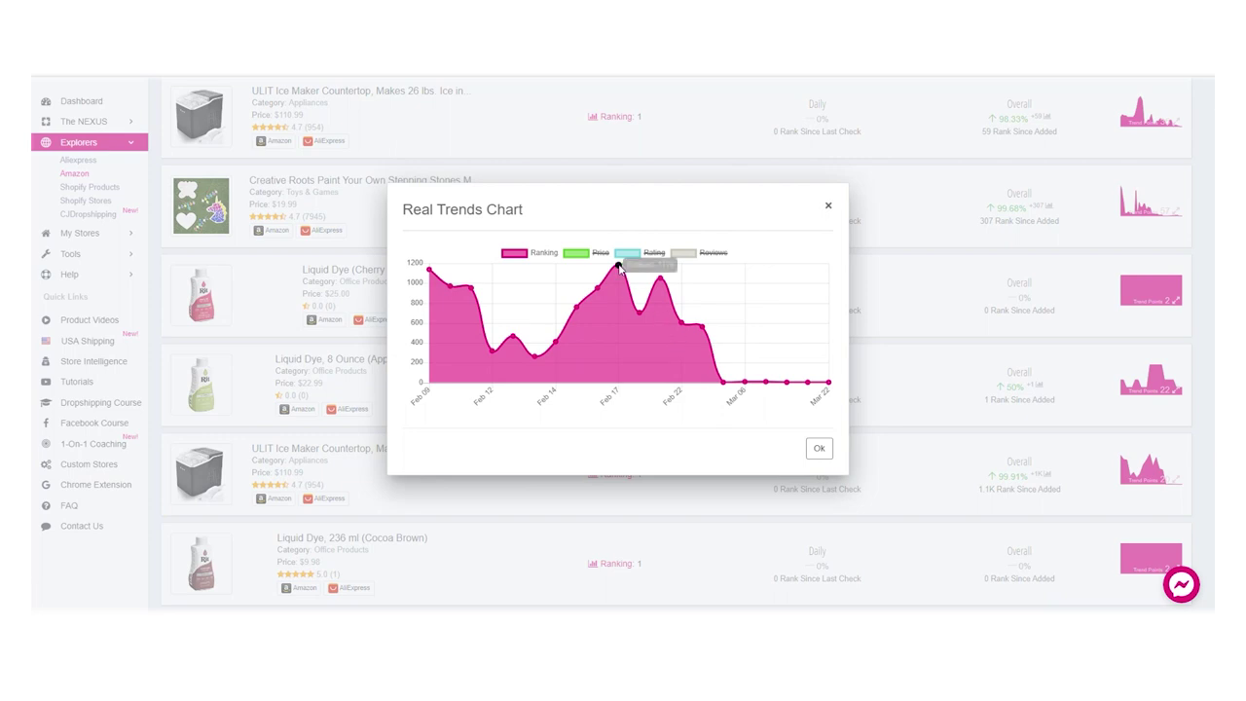
left_click(819, 449)
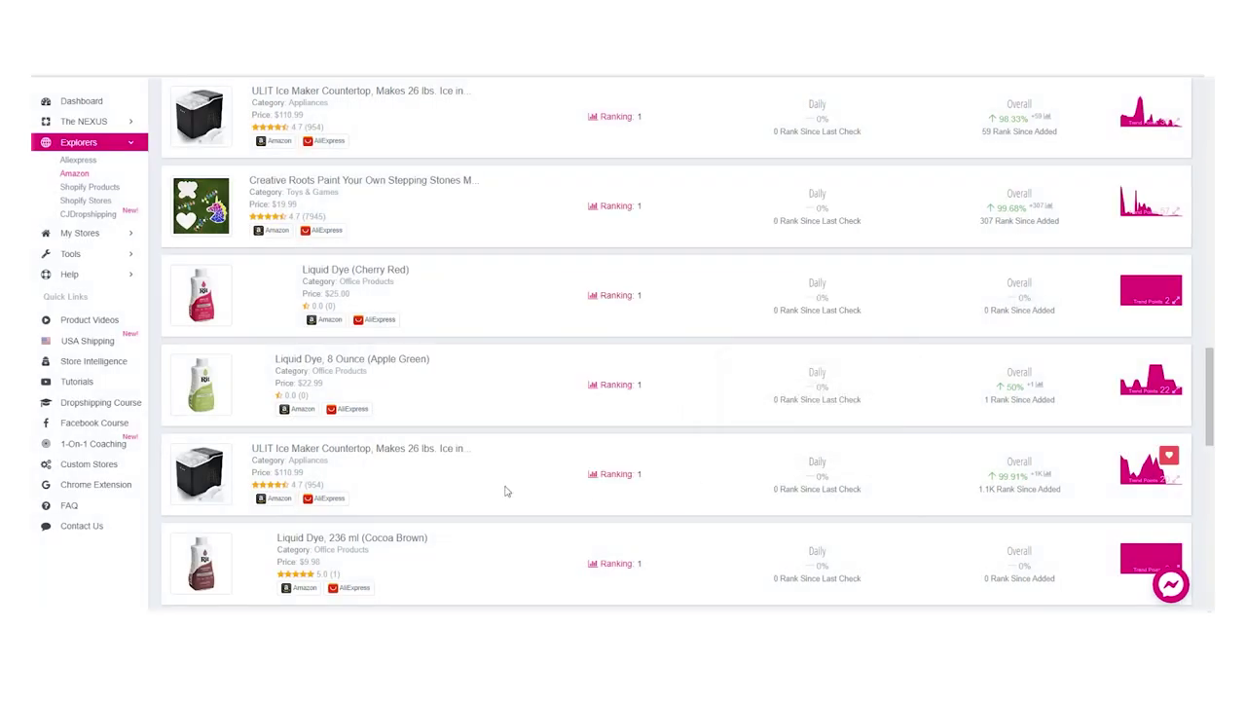
left_click(273, 498)
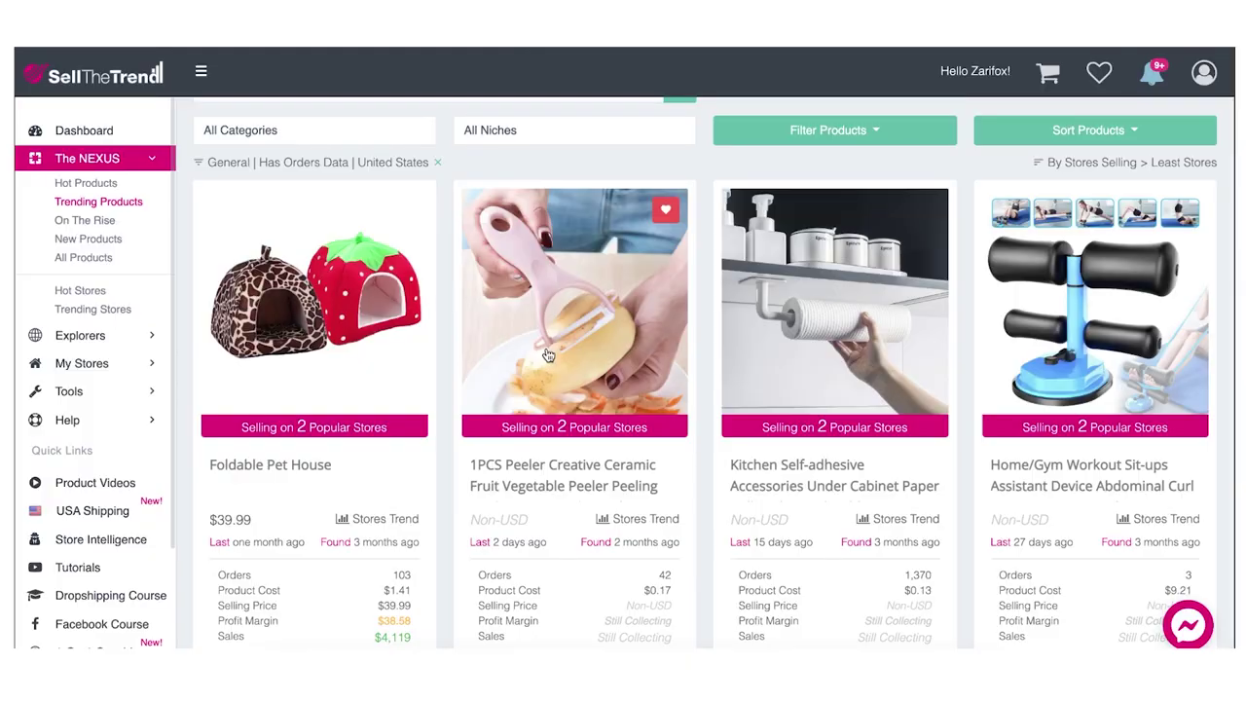
Step: Open the ceramic fruit vegetable peeler's research details and search for it on Amazon
left_click(548, 356)
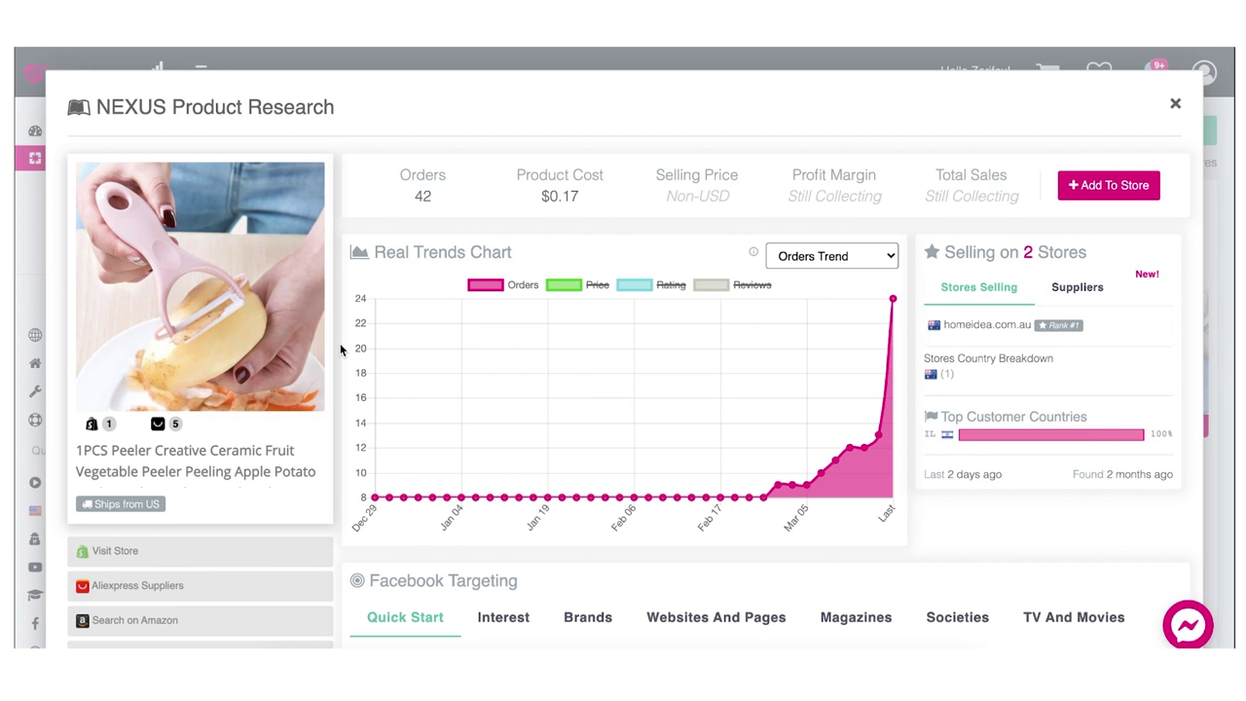
scroll(340, 347, "down", 5)
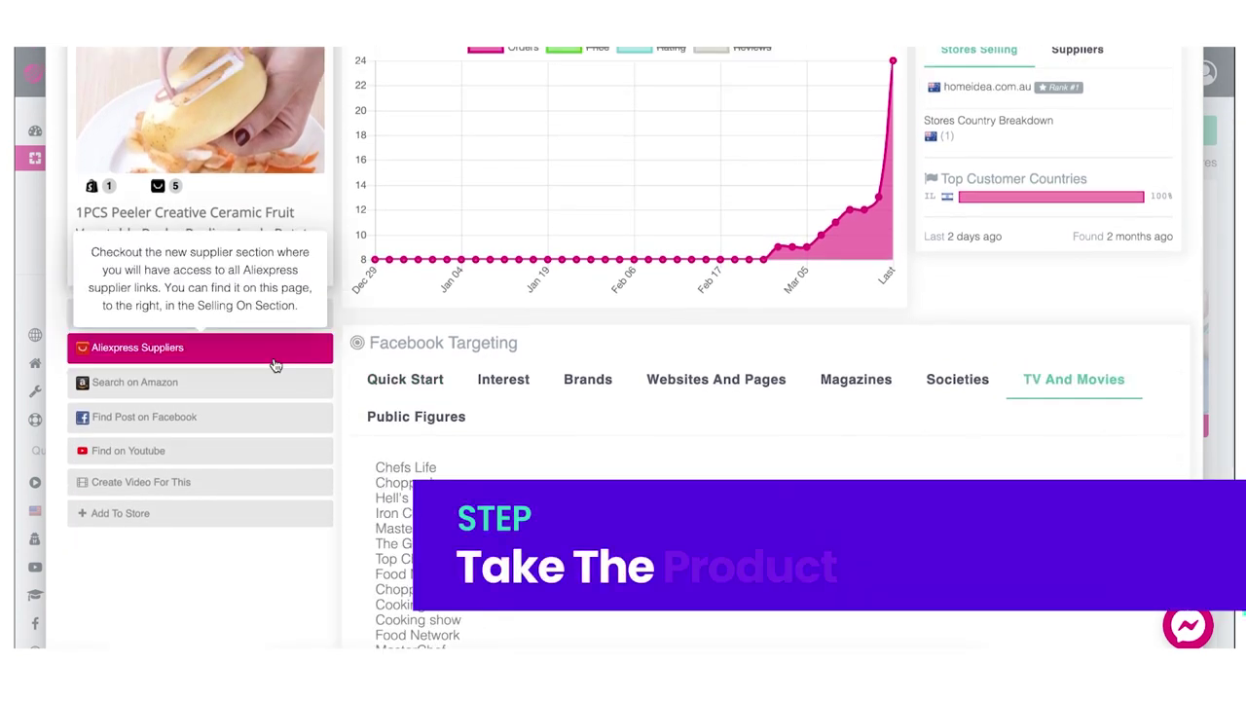
left_click(275, 370)
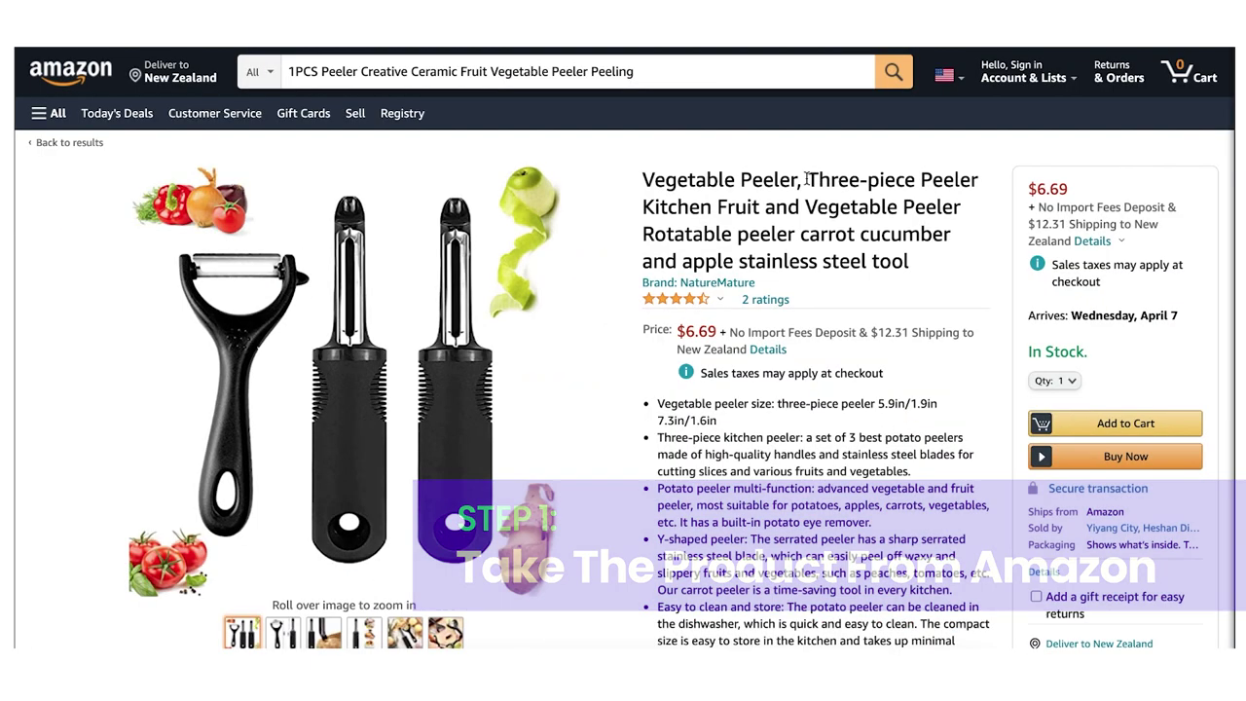
Step: Select 'Three-piece Peeler' in the Amazon product title
left_click_drag(806, 179, 977, 180)
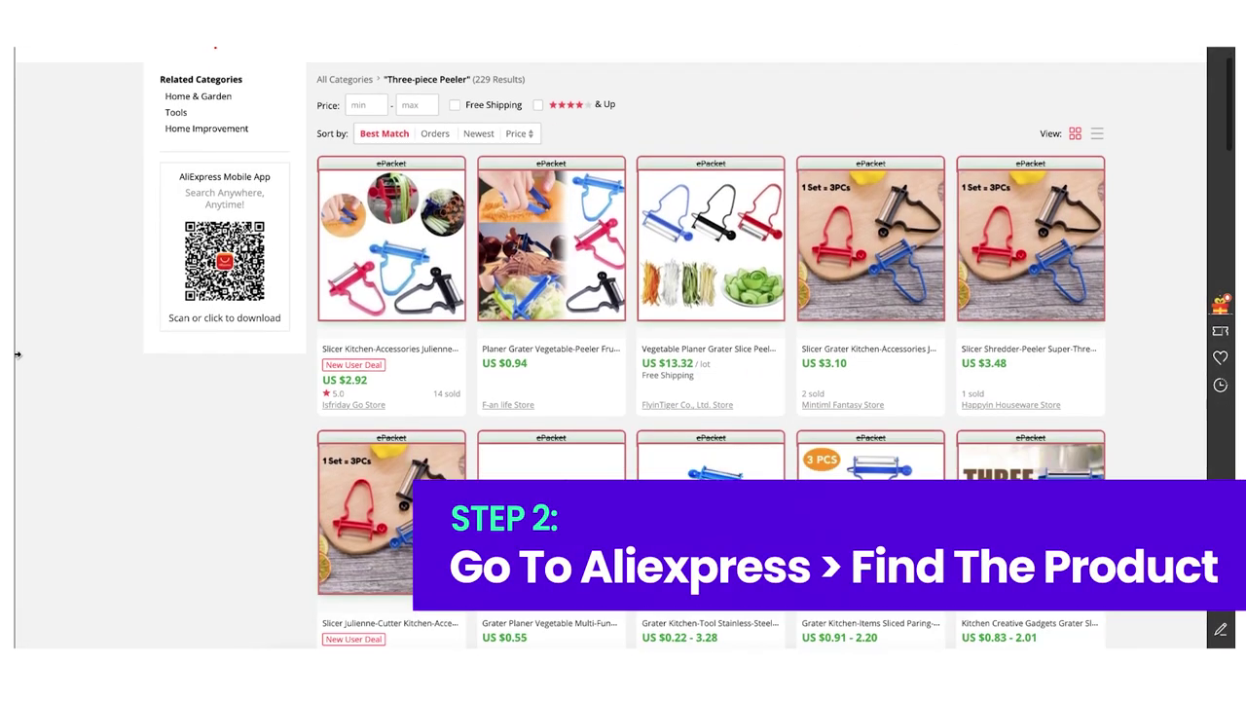
scroll(18, 354, "down", 10)
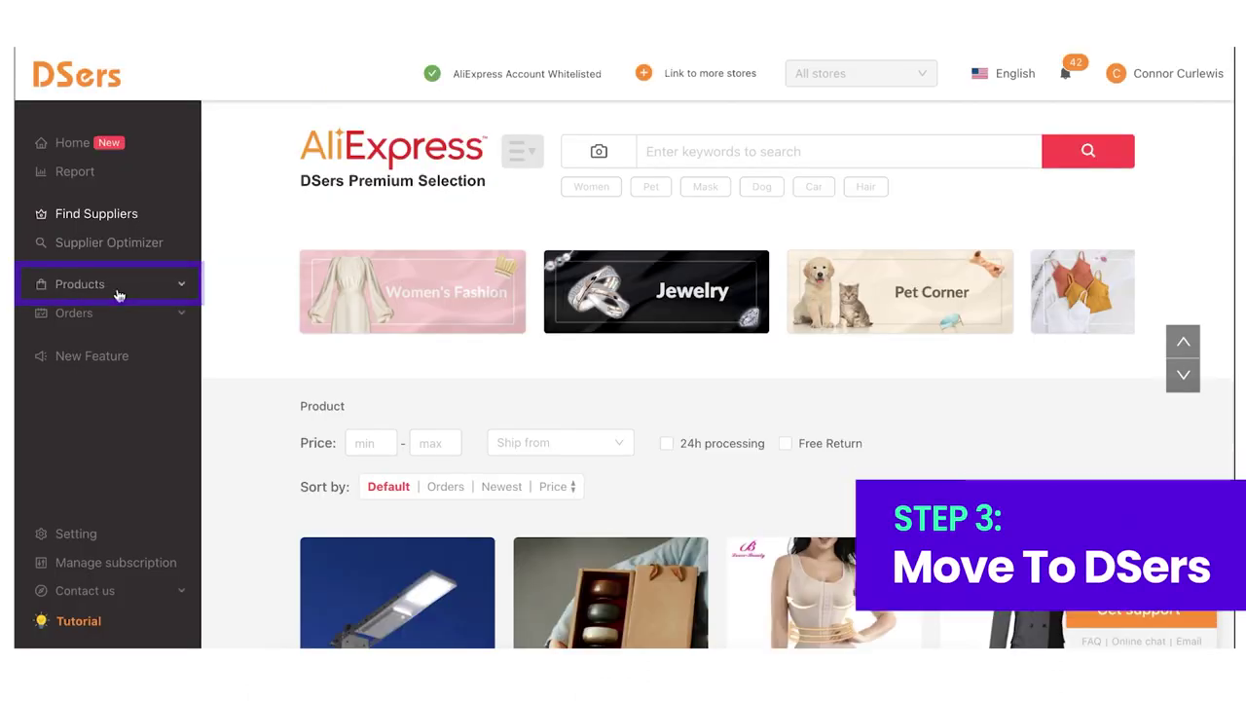
Step: Import the $2.06 stainless steel peeler into DSers' Import List from its AliExpress link and push it to Shopify
left_click(113, 315)
left_click(389, 367)
key("ctrl+v")
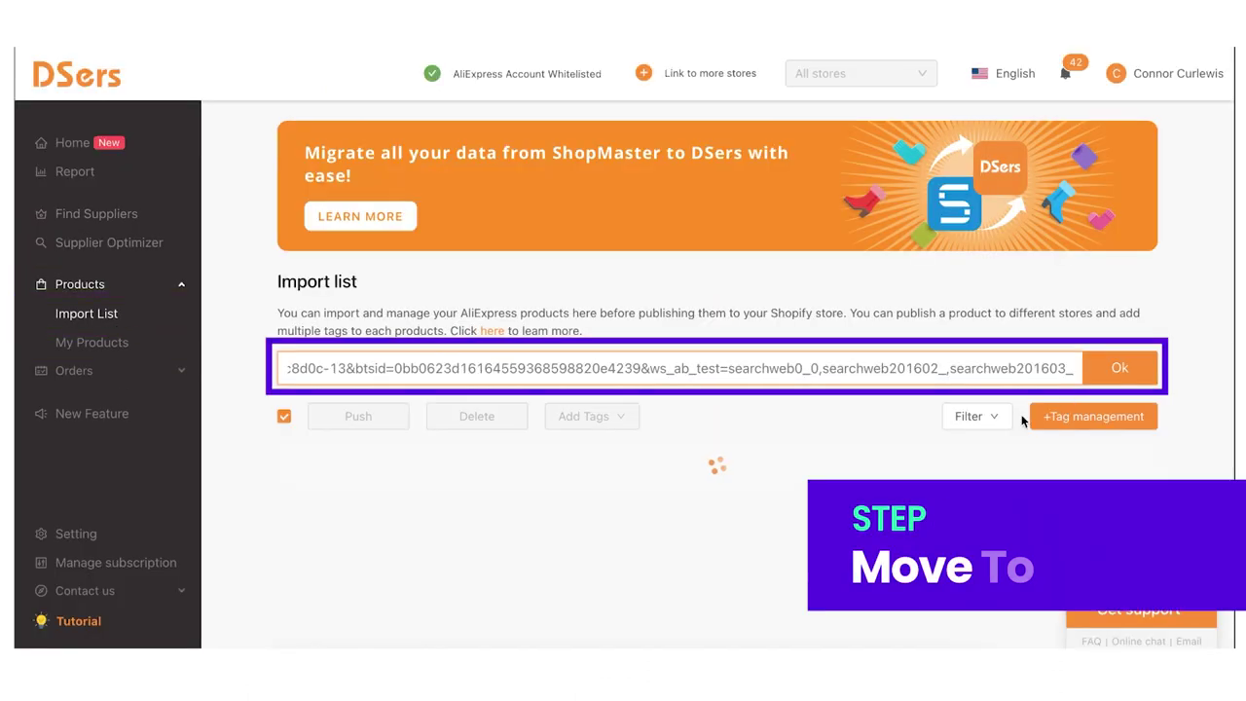
left_click(1100, 367)
scroll(259, 320, "down", 2)
scroll(347, 528, "down", 2)
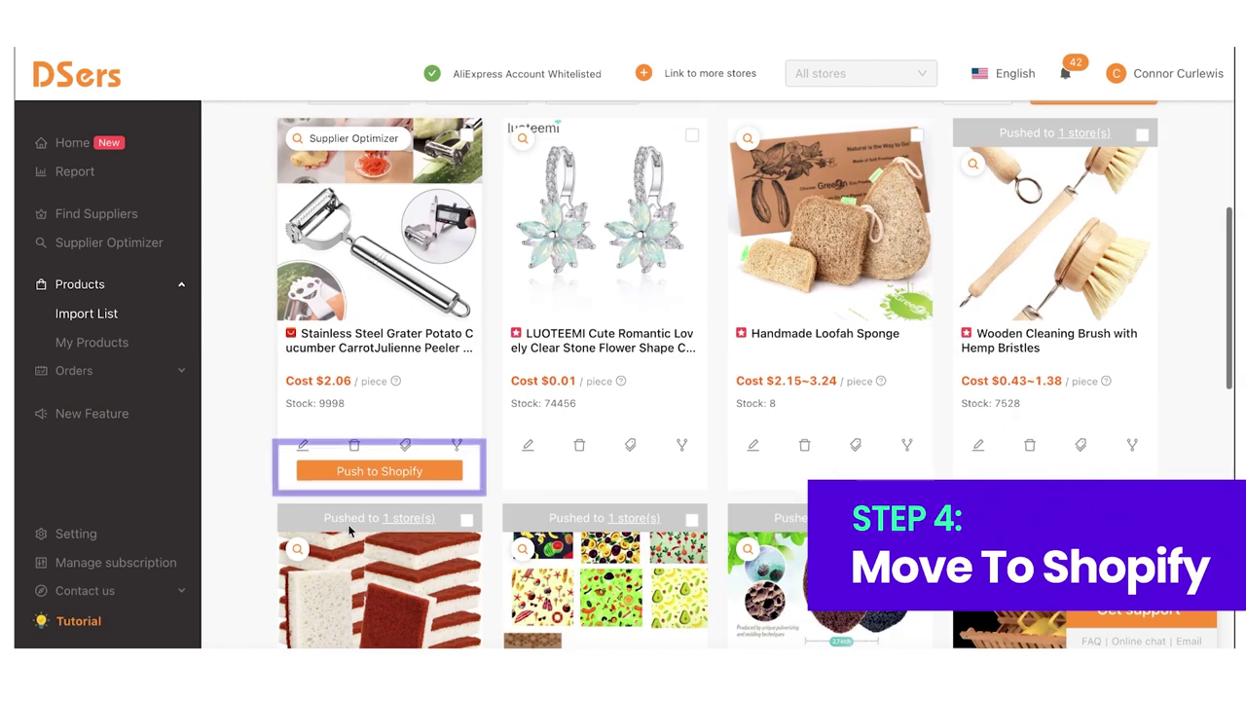
left_click(366, 472)
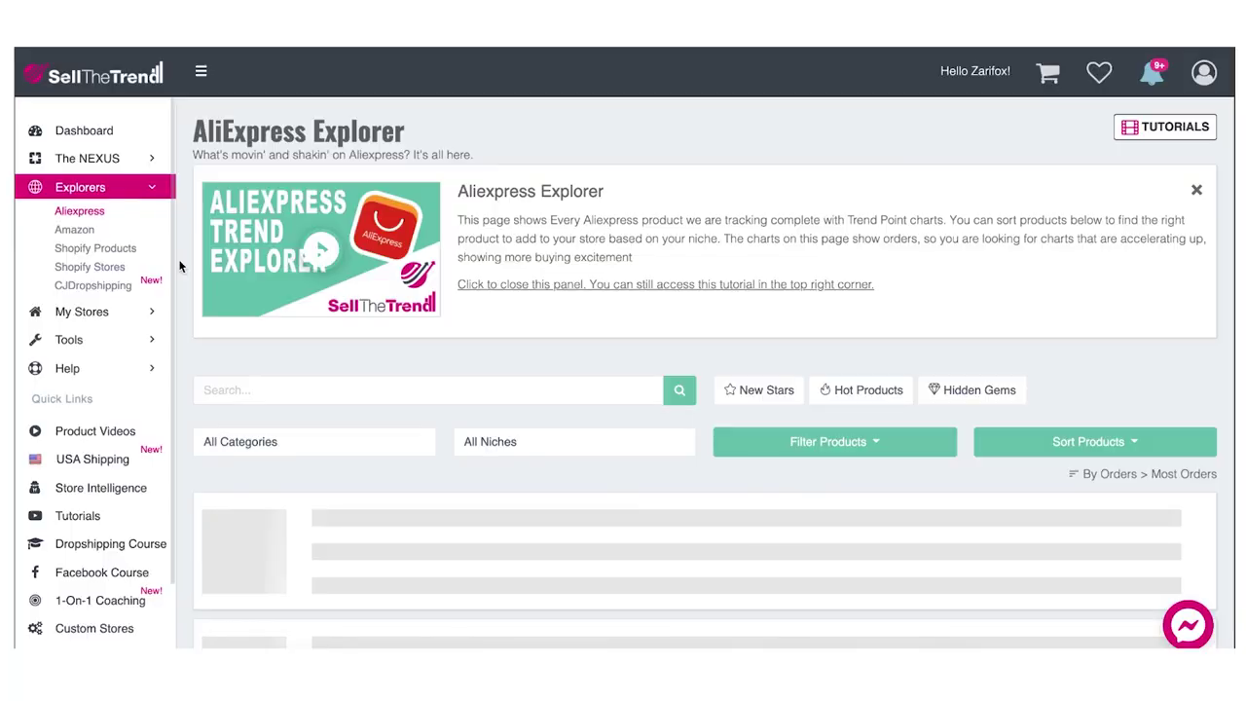
Step: Scroll the AliExpress Explorer list to the Makeup Brushes row and open its Product Research
scroll(179, 266, "down", 4)
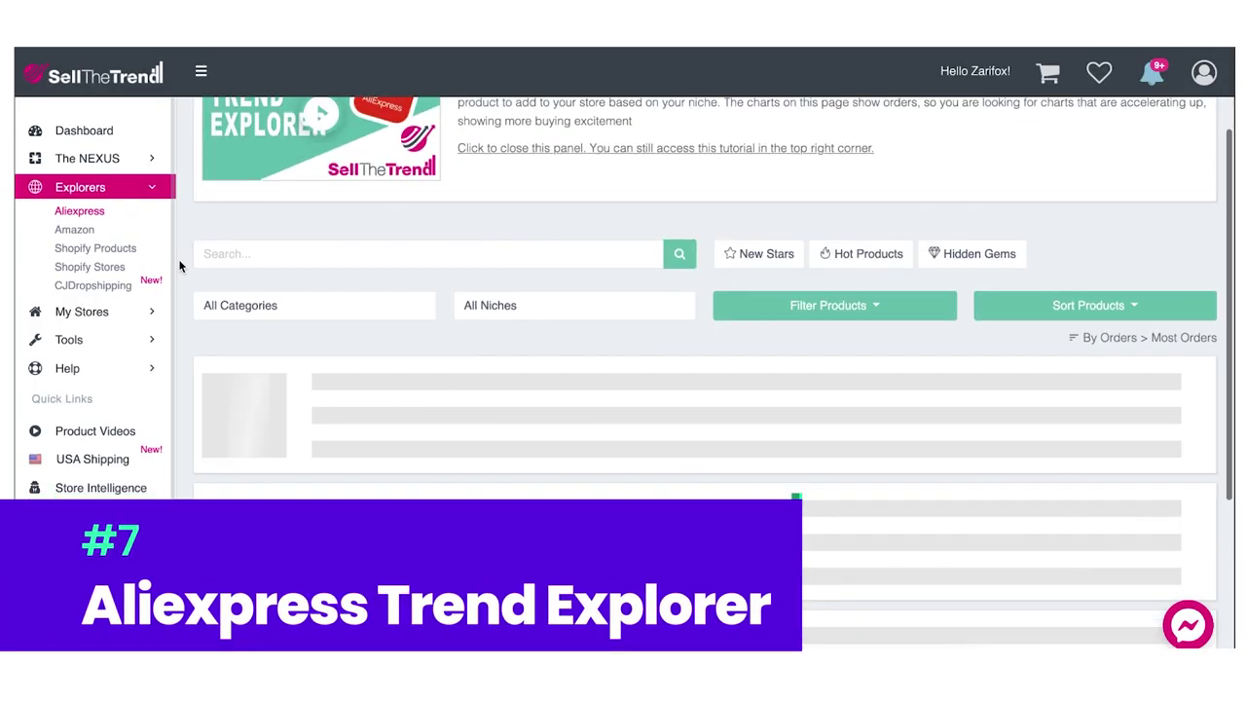
scroll(180, 266, "down", 3)
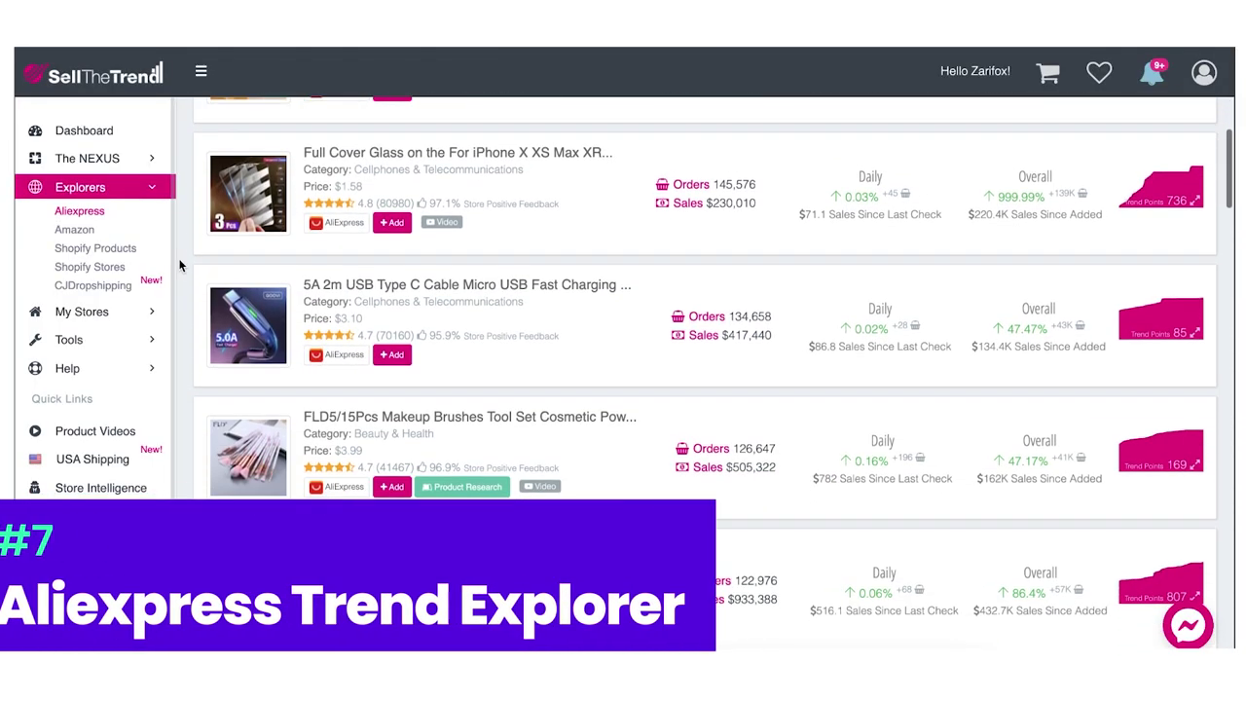
scroll(179, 266, "down", 1)
scroll(179, 266, "down", 1)
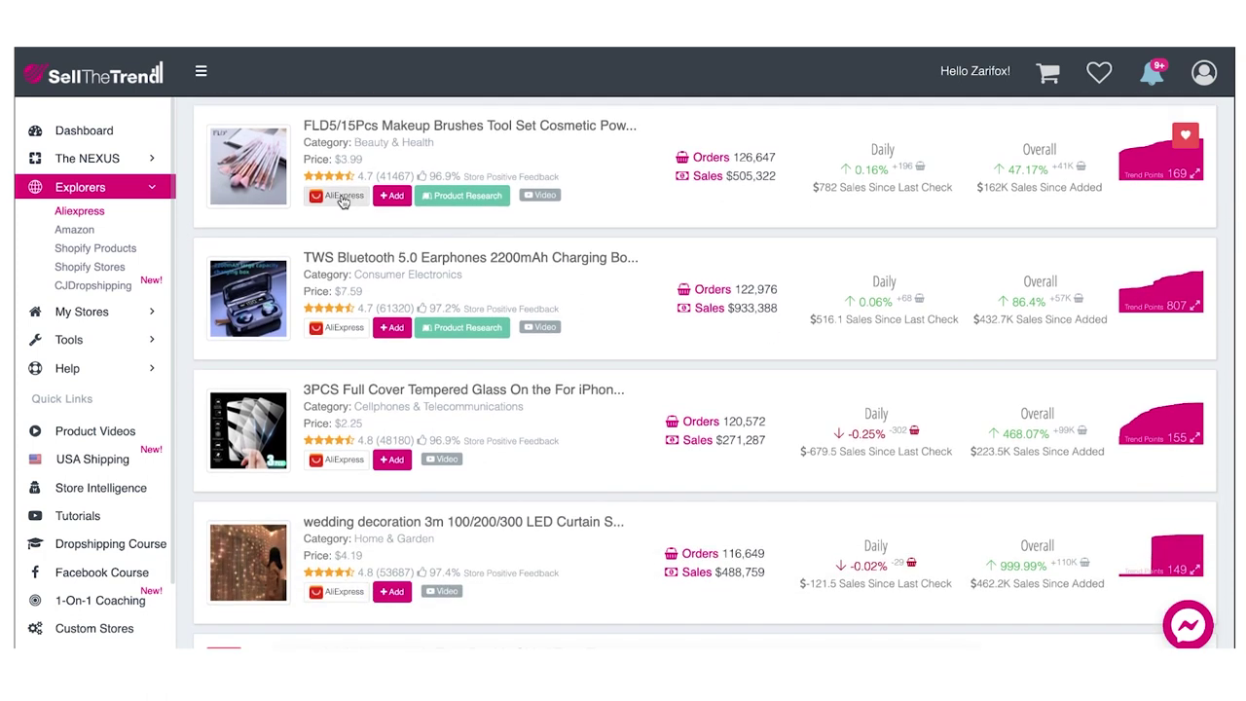
left_click(455, 197)
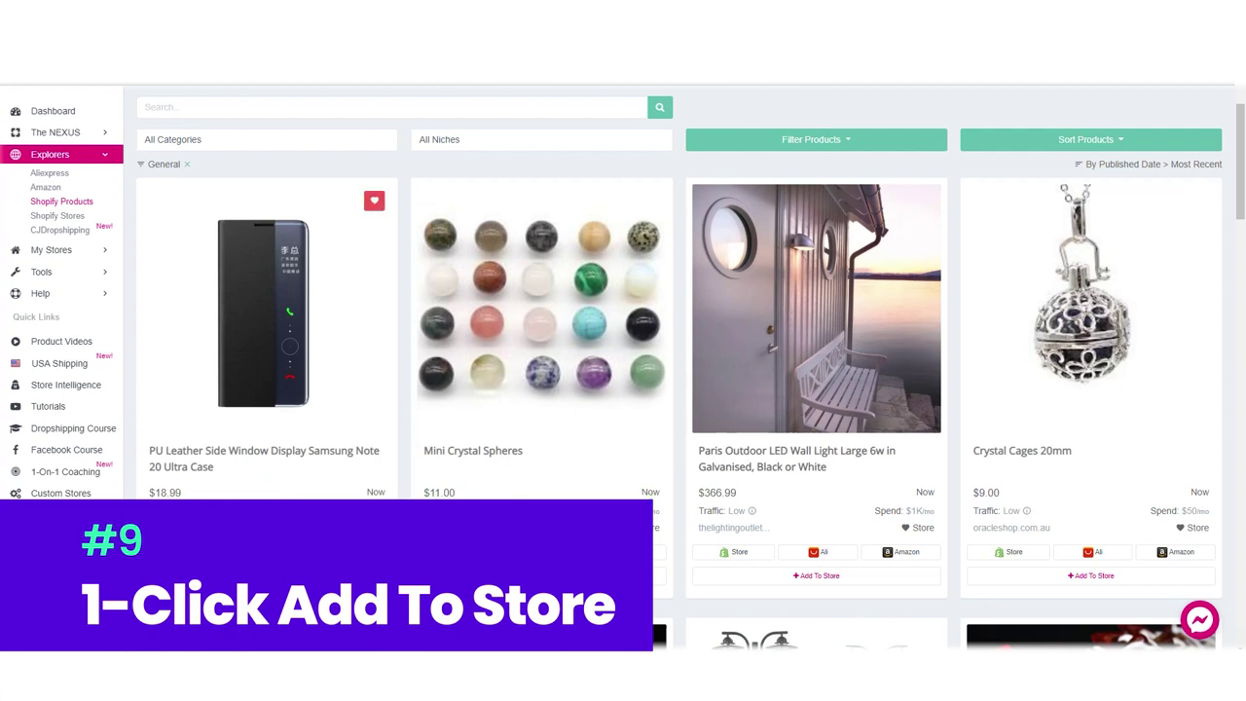
Step: Add the Samsung Note 20 Ultra case to the store and review the Push to Store modal
left_click(264, 575)
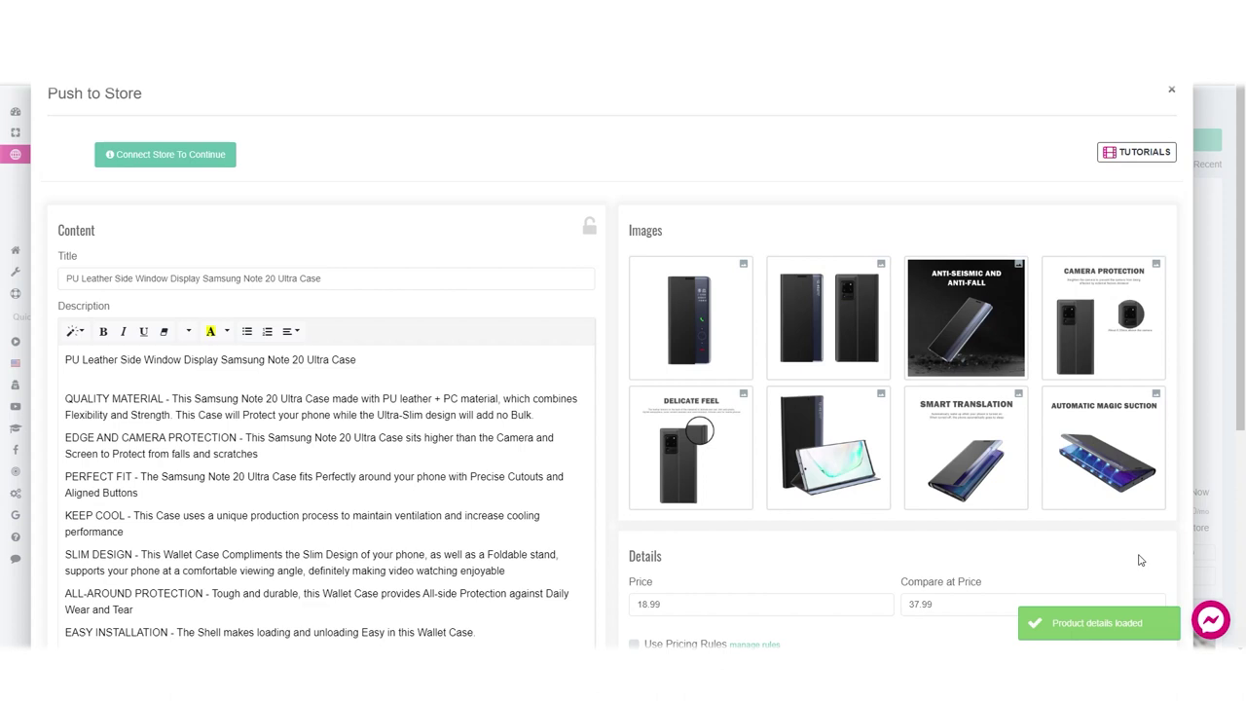
scroll(1141, 561, "down", 2)
scroll(1141, 561, "down", 2)
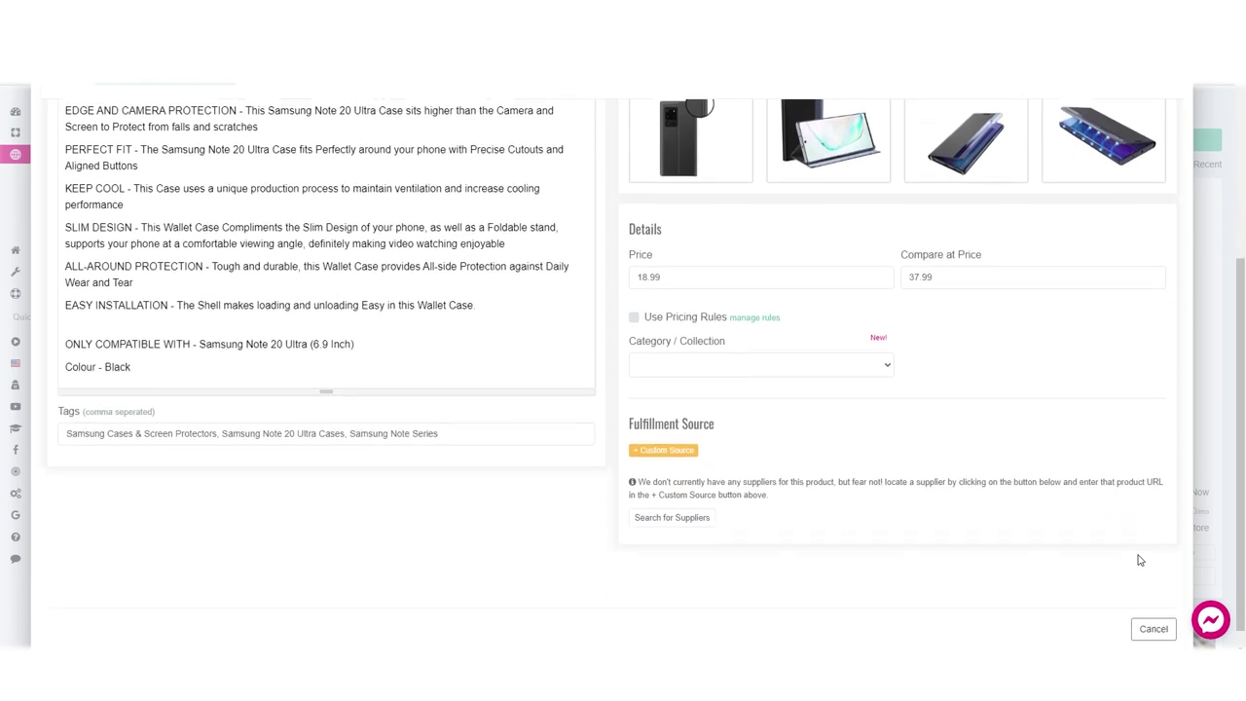
scroll(1139, 559, "up", 4)
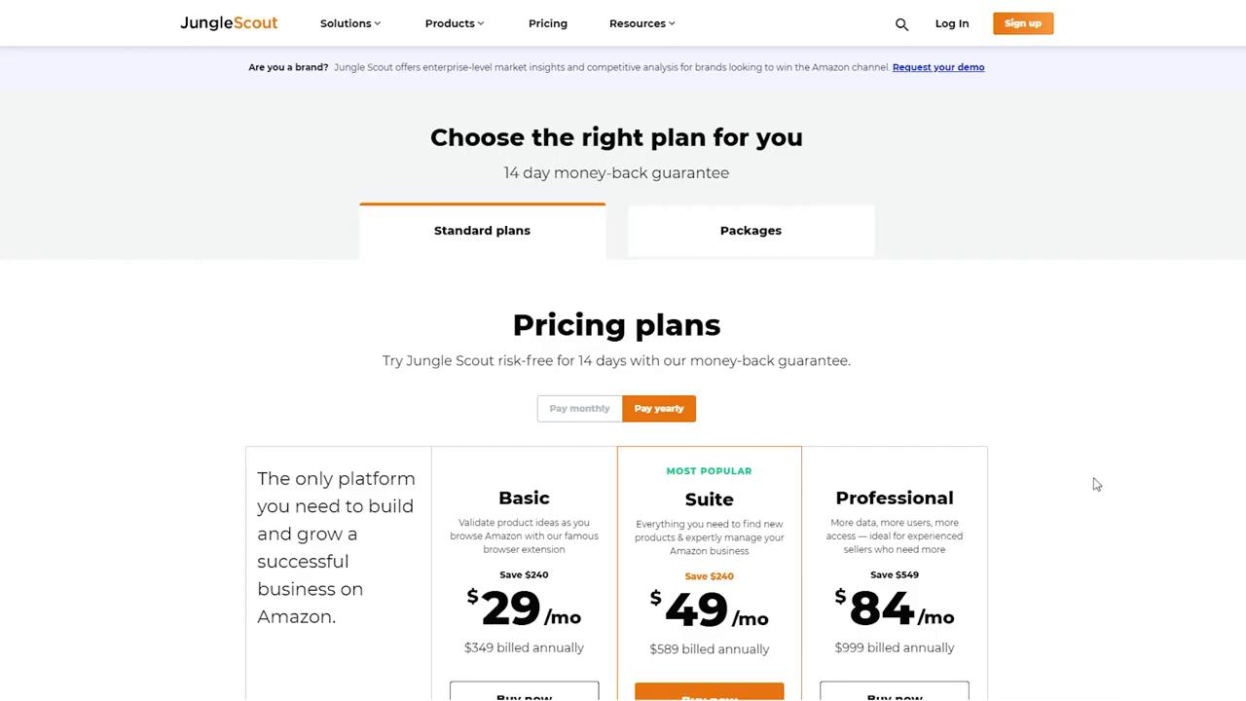
Step: Scroll through Jungle Scout's yearly Basic, Suite and Professional plans
scroll(1097, 484, "down", 2)
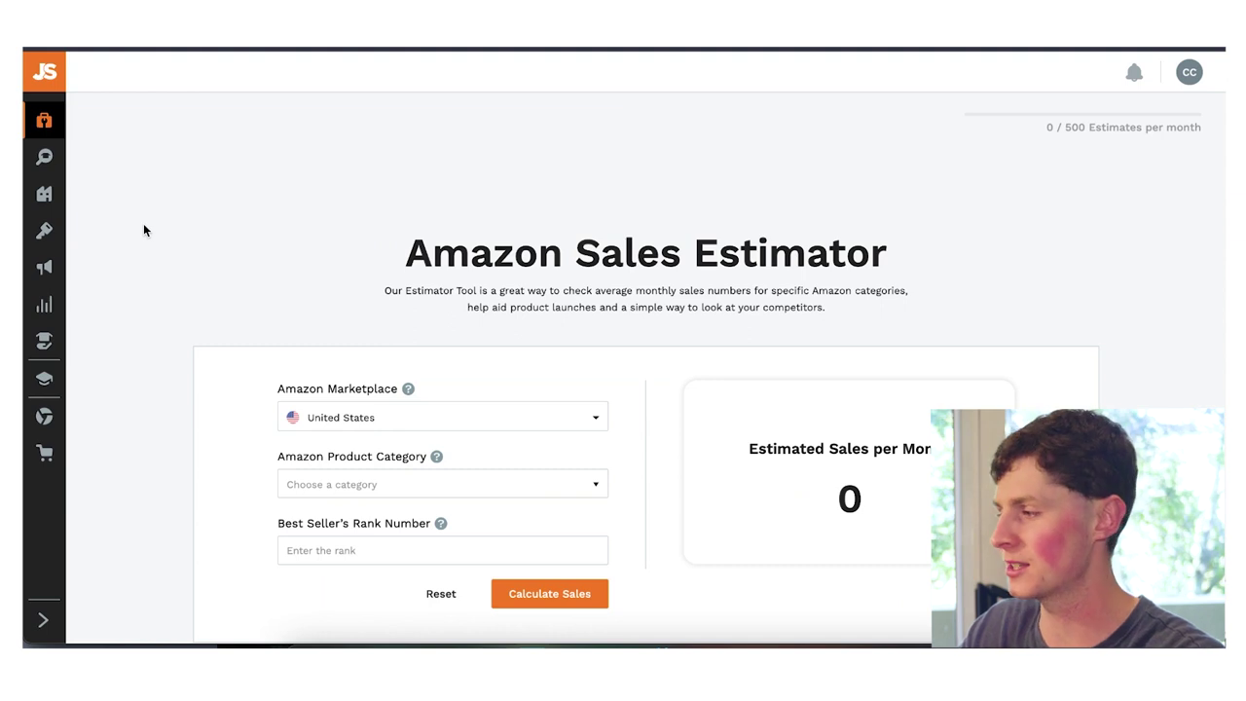
Step: Expand the JungleScout sidebar to show Product Research, Suppliers and Keywords beside the Sales Estimator
scroll(143, 227, "down", 1)
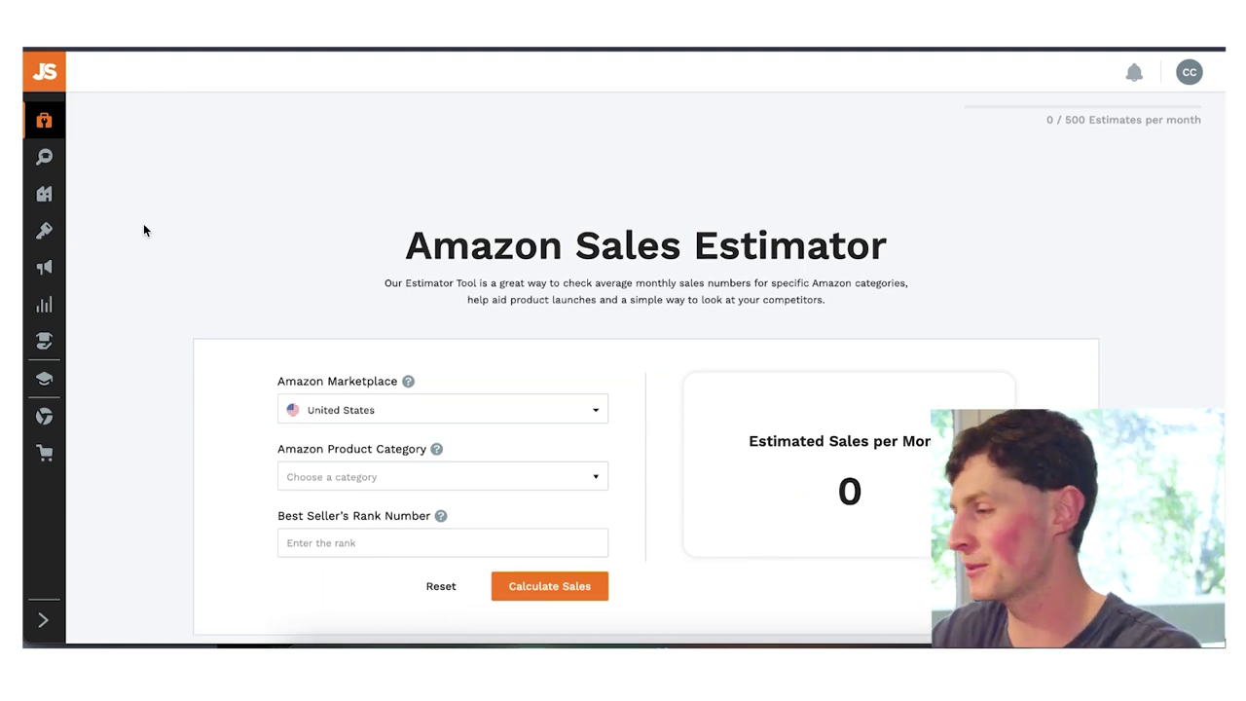
scroll(146, 228, "down", 1)
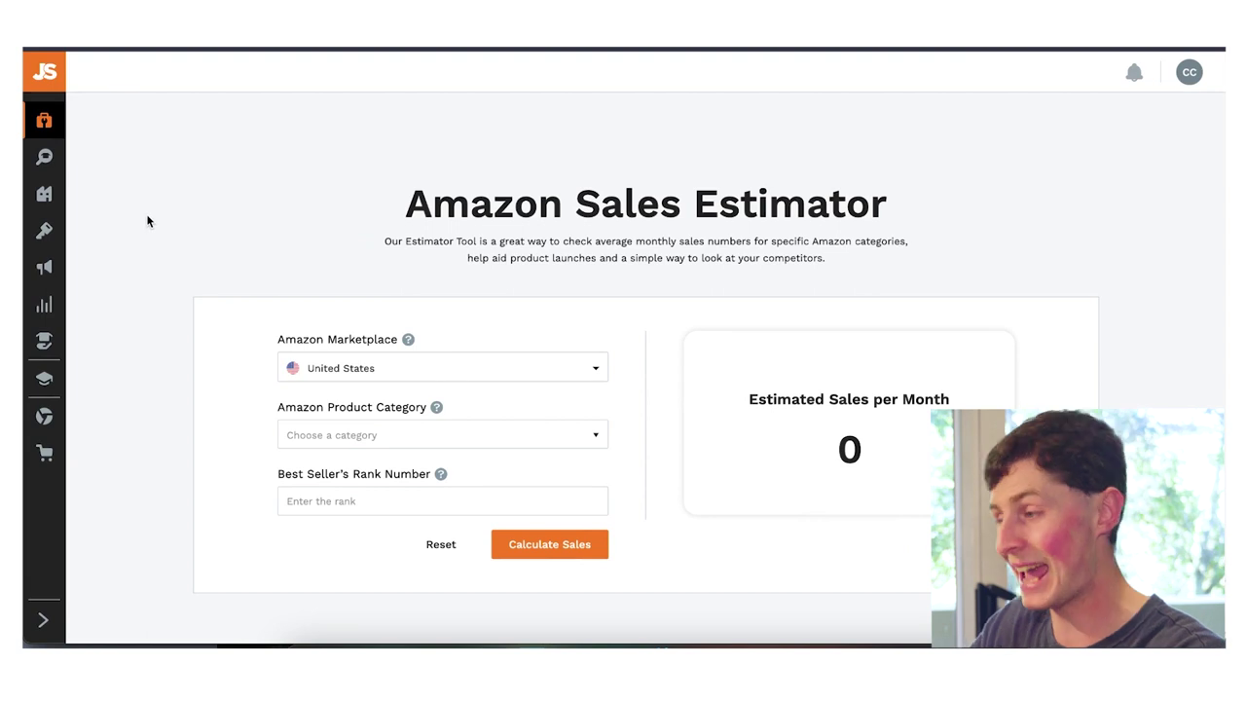
mouse_move(92, 181)
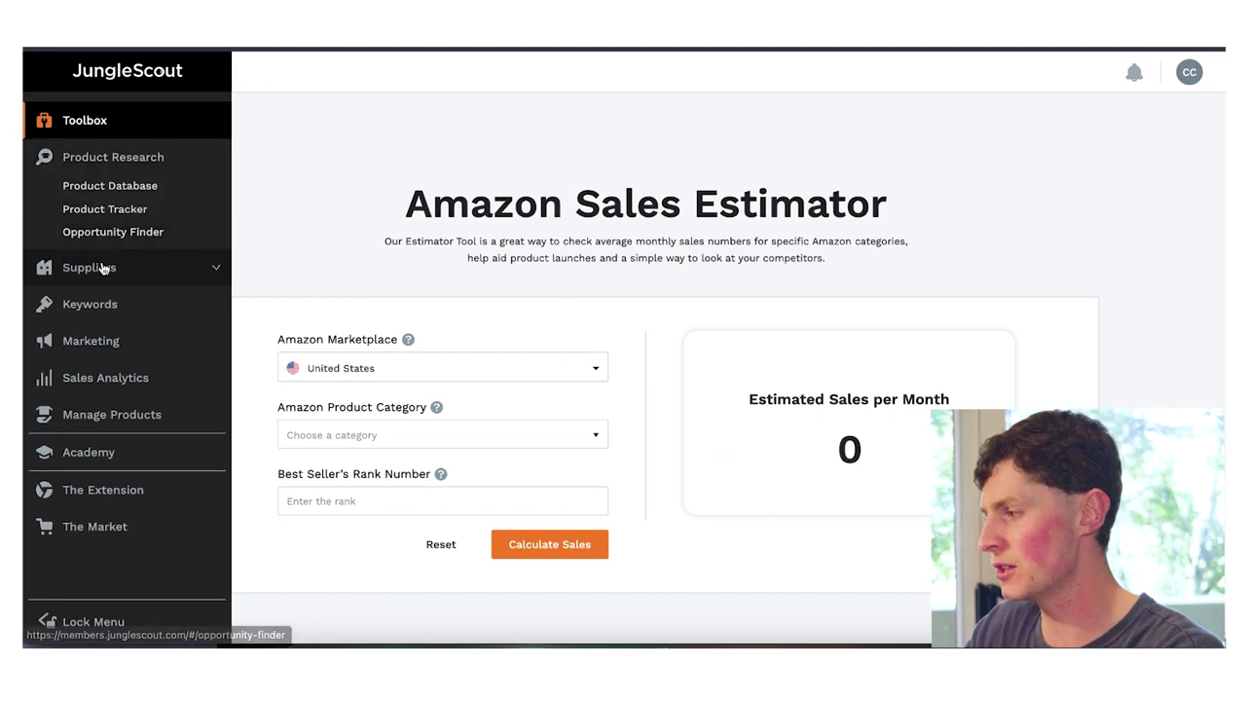
Step: Visit the supplier, Keyword Lists, P&L Statement, Inventory Manager and Academy pages, then expand Product Research
left_click(107, 224)
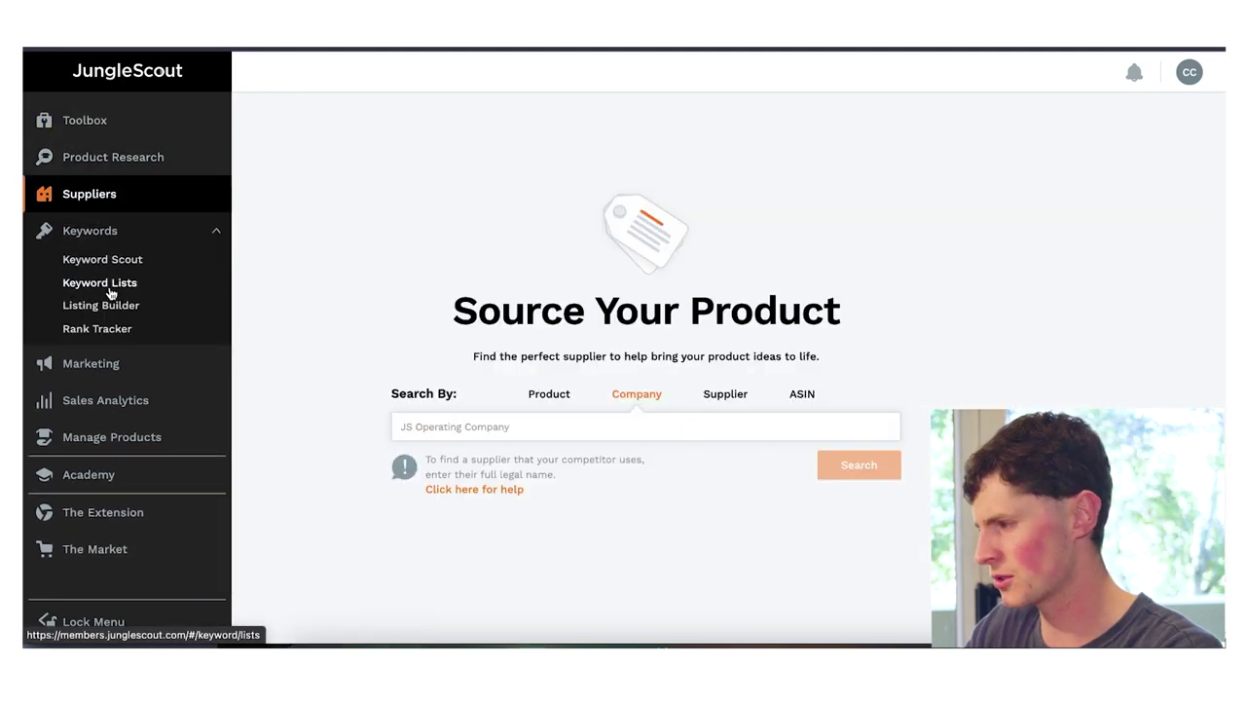
left_click(110, 283)
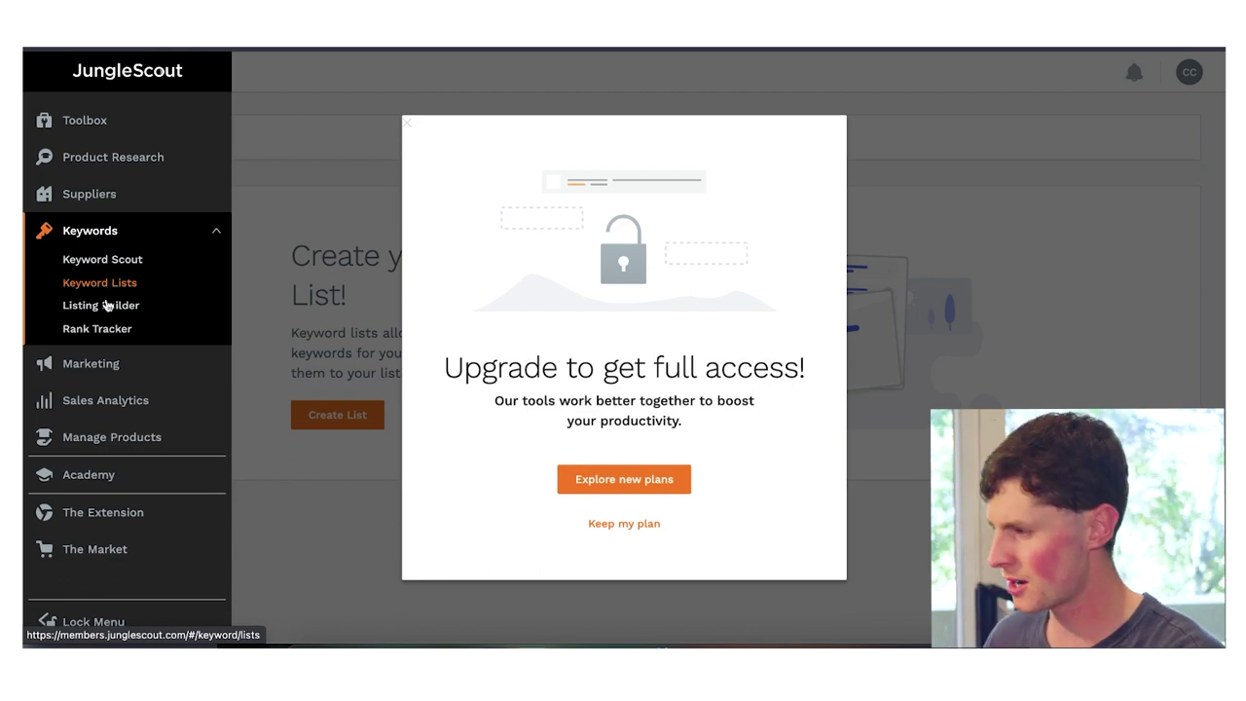
left_click(107, 356)
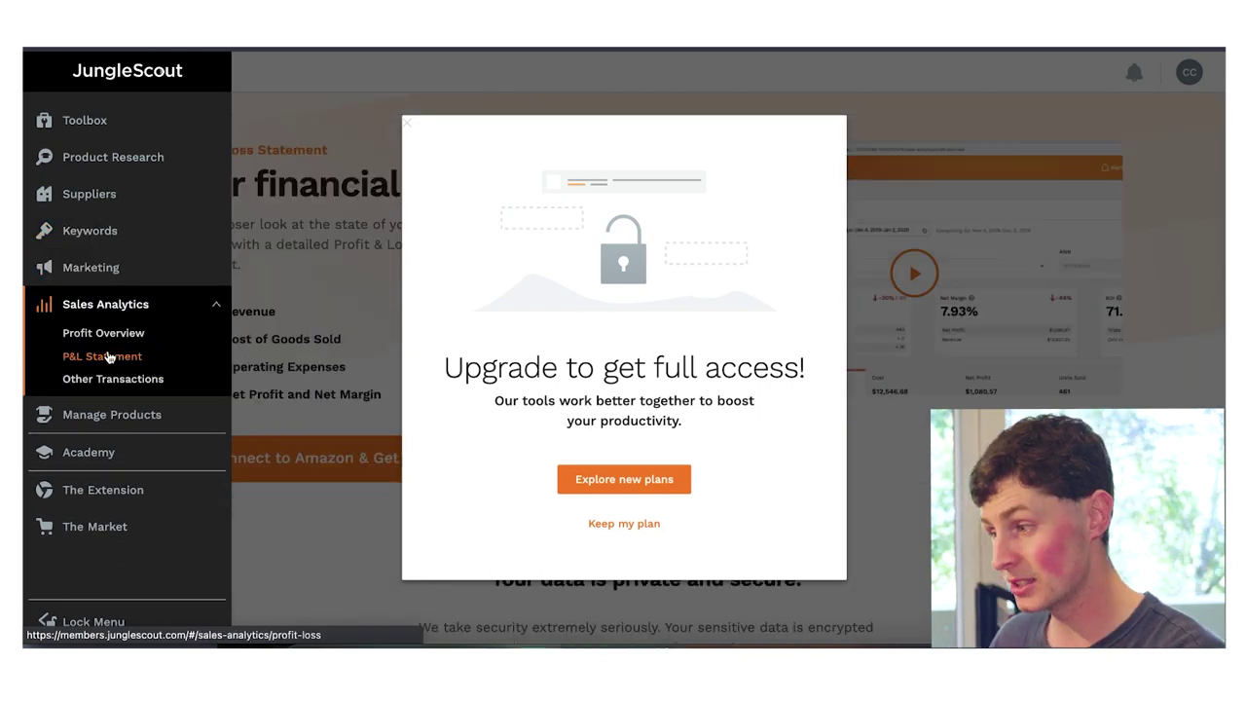
left_click(117, 414)
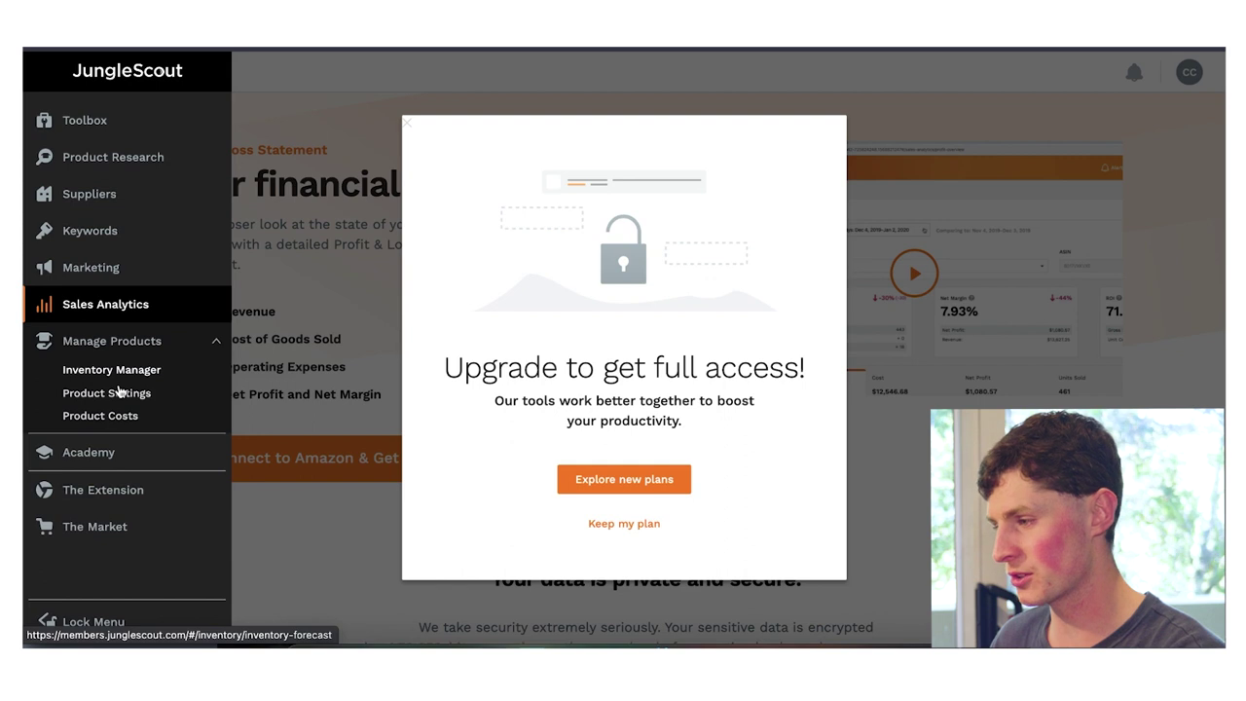
left_click(123, 452)
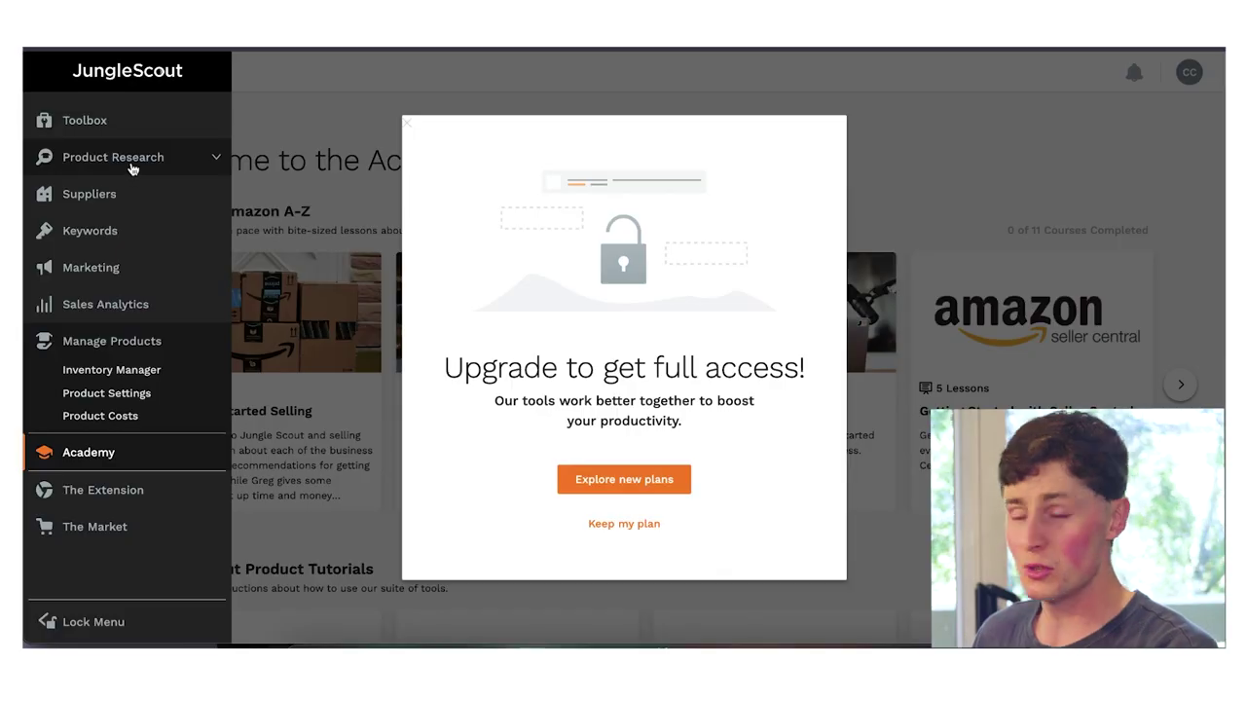
left_click(131, 167)
Step: Open Product Database and choose 'Keep my plan' to dismiss the upgrade prompt
left_click(121, 187)
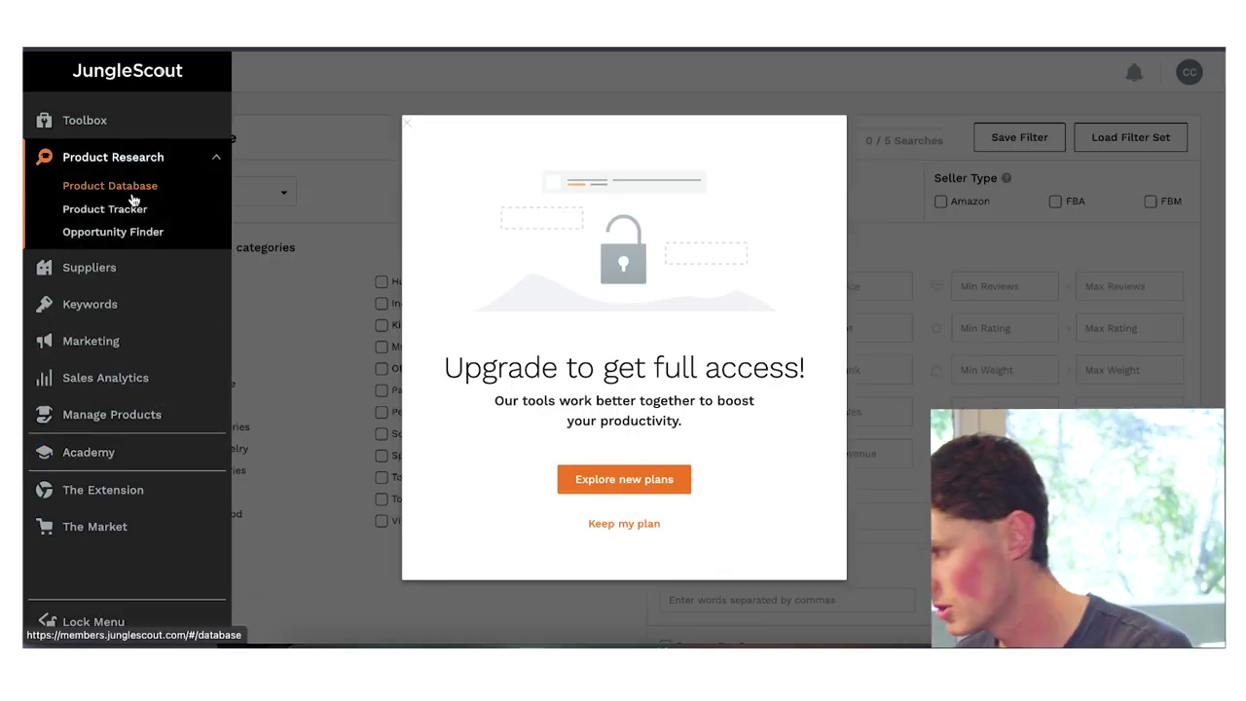
left_click(614, 526)
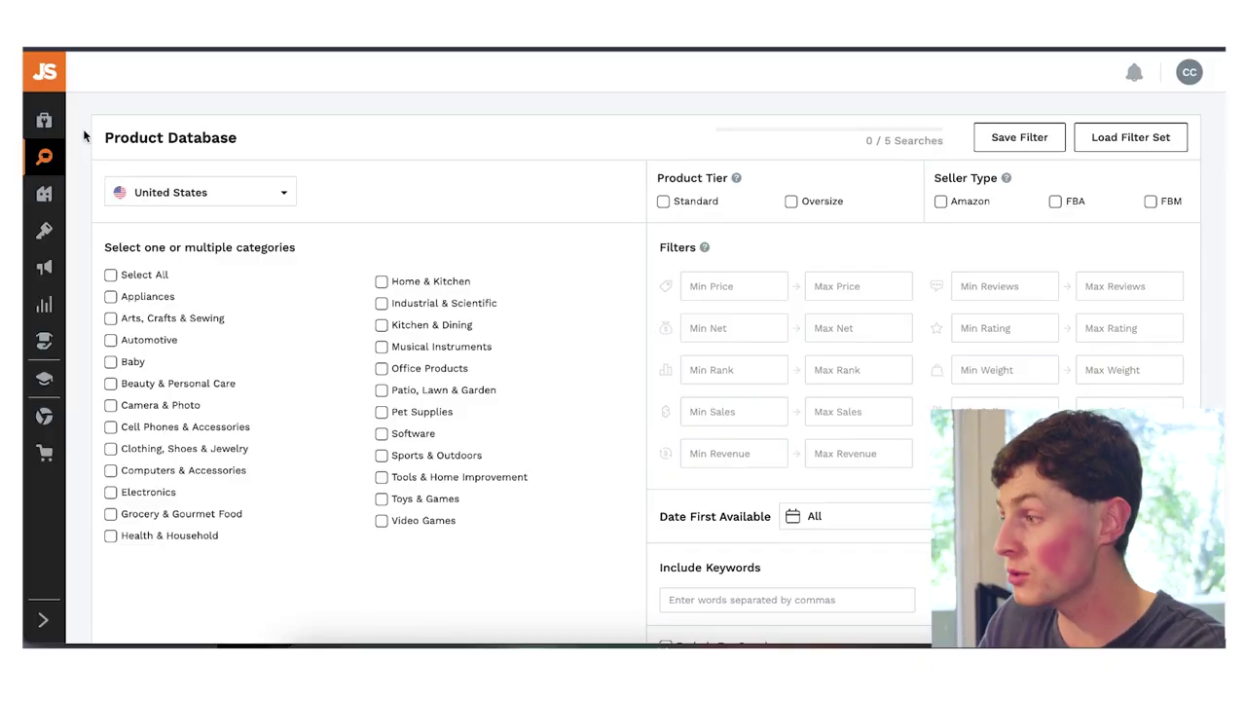
scroll(82, 135, "down", 1)
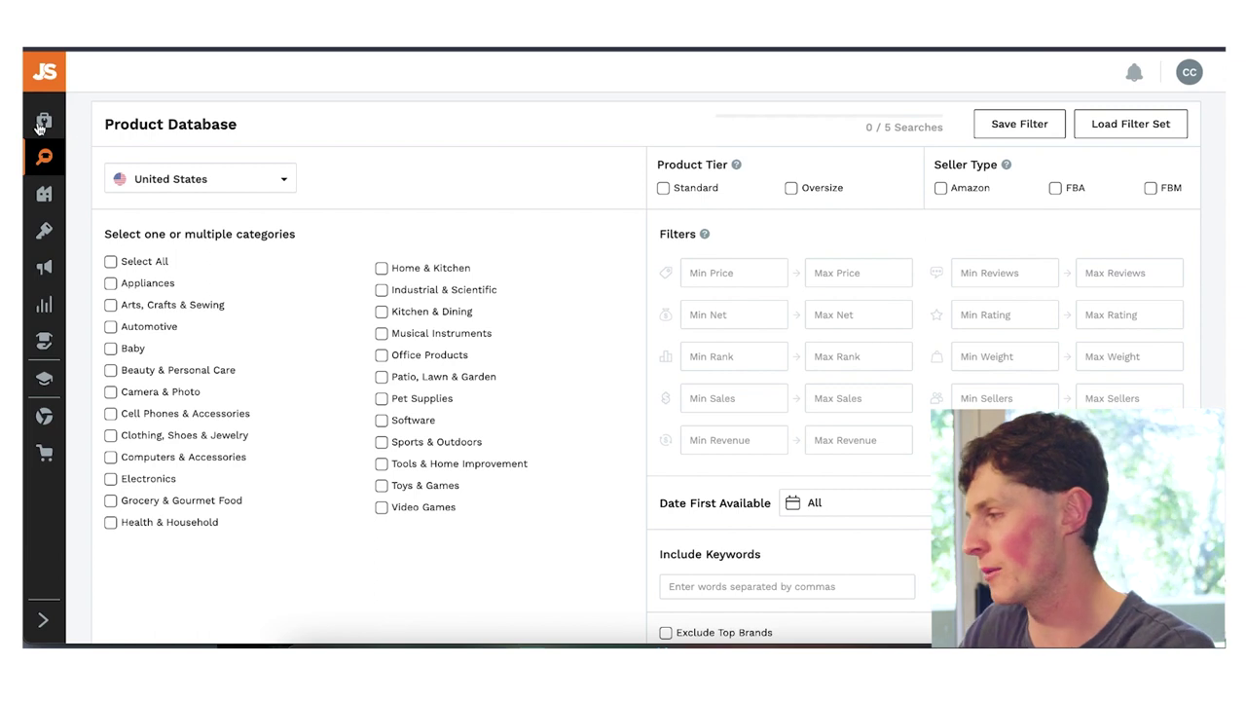
Step: Open the Amazon Sales Estimator and check its product category list
mouse_move(39, 127)
left_click(85, 153)
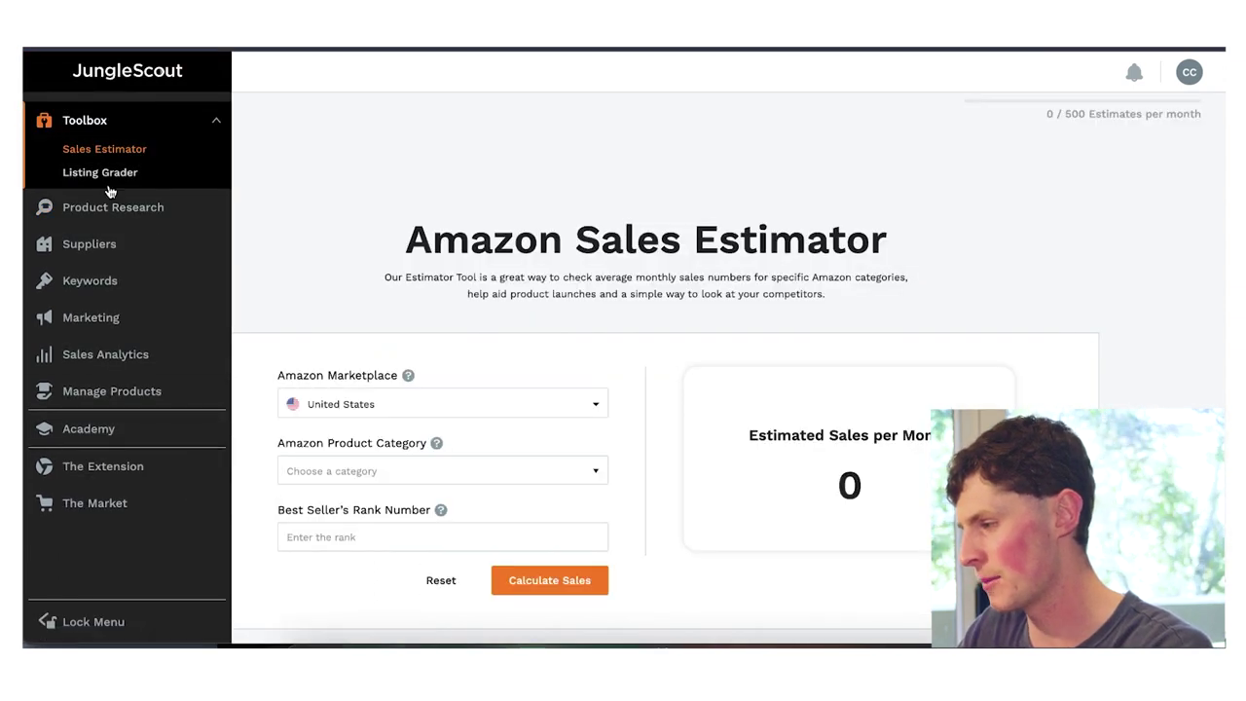
left_click(321, 436)
left_click(186, 390)
Step: Go via Product Database to the Product Tracker and open Bee's Wrap's Amazon listing
mouse_move(44, 347)
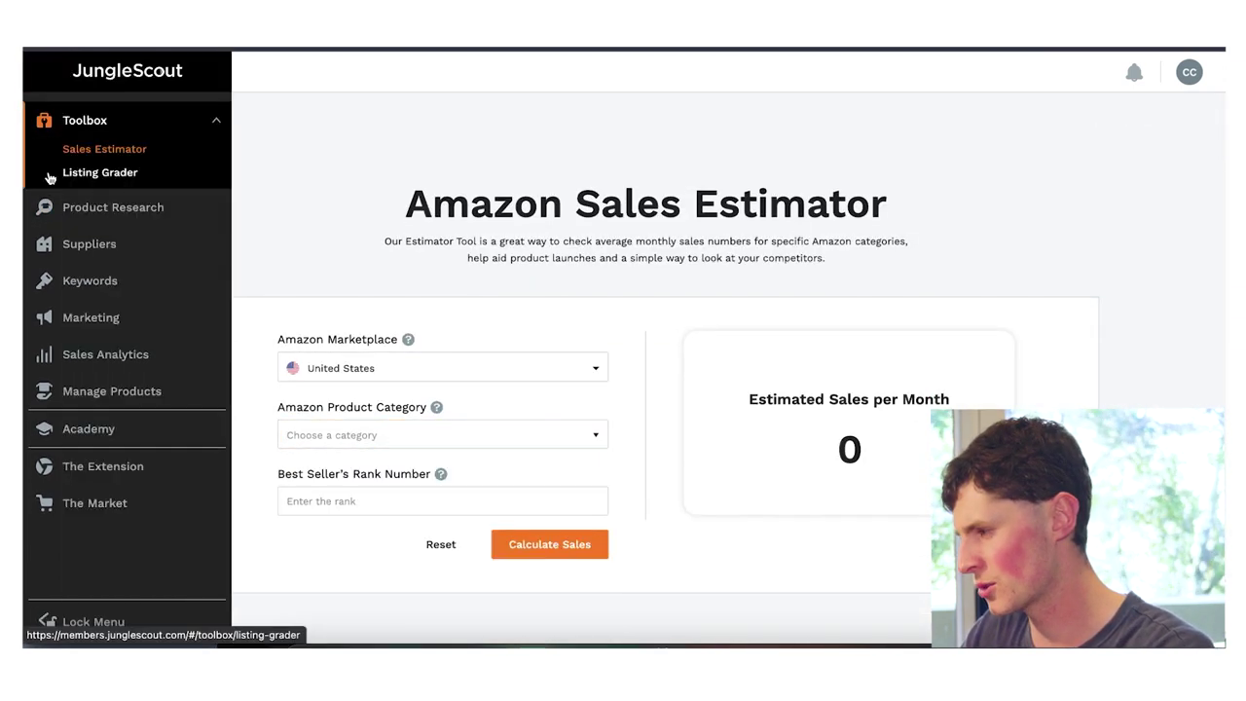
left_click(76, 216)
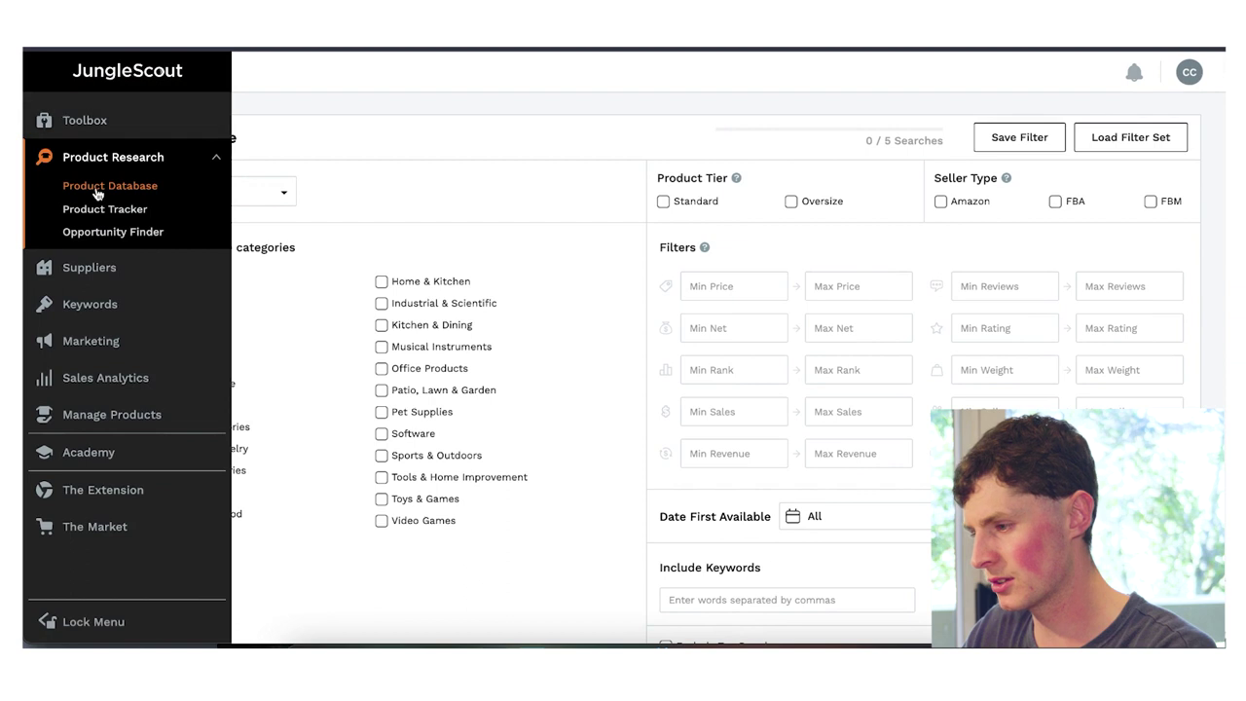
left_click(100, 211)
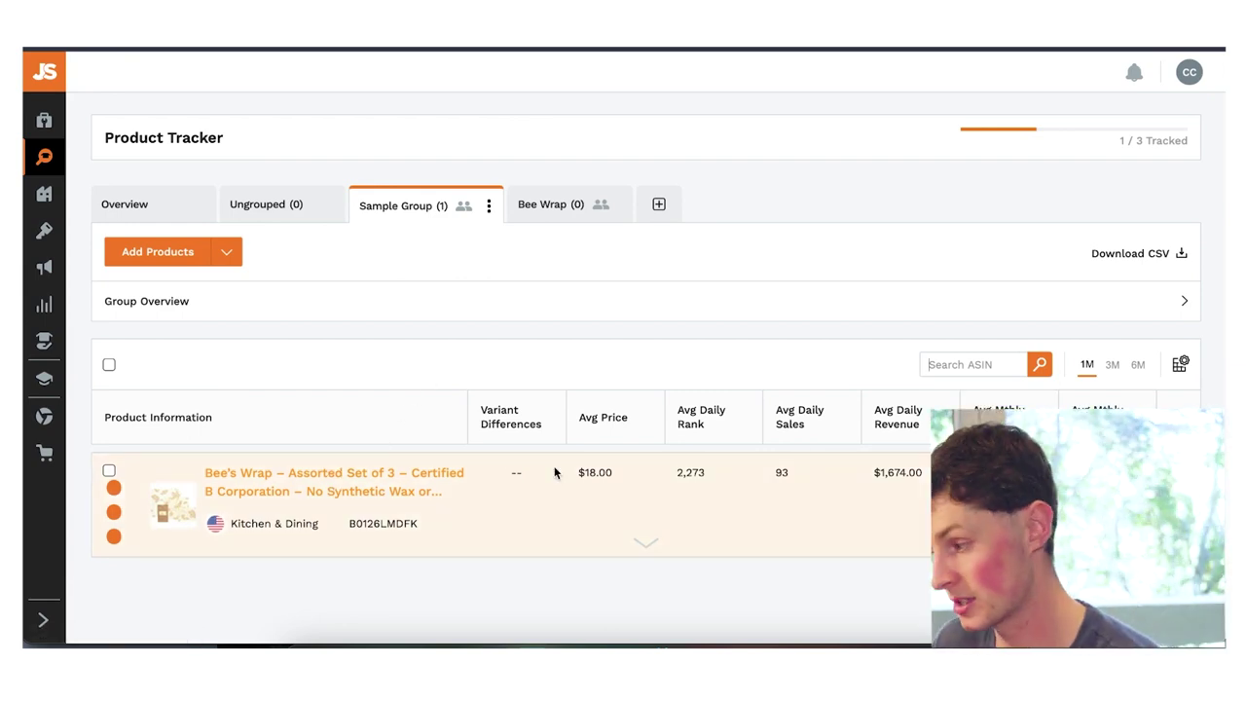
left_click(412, 477)
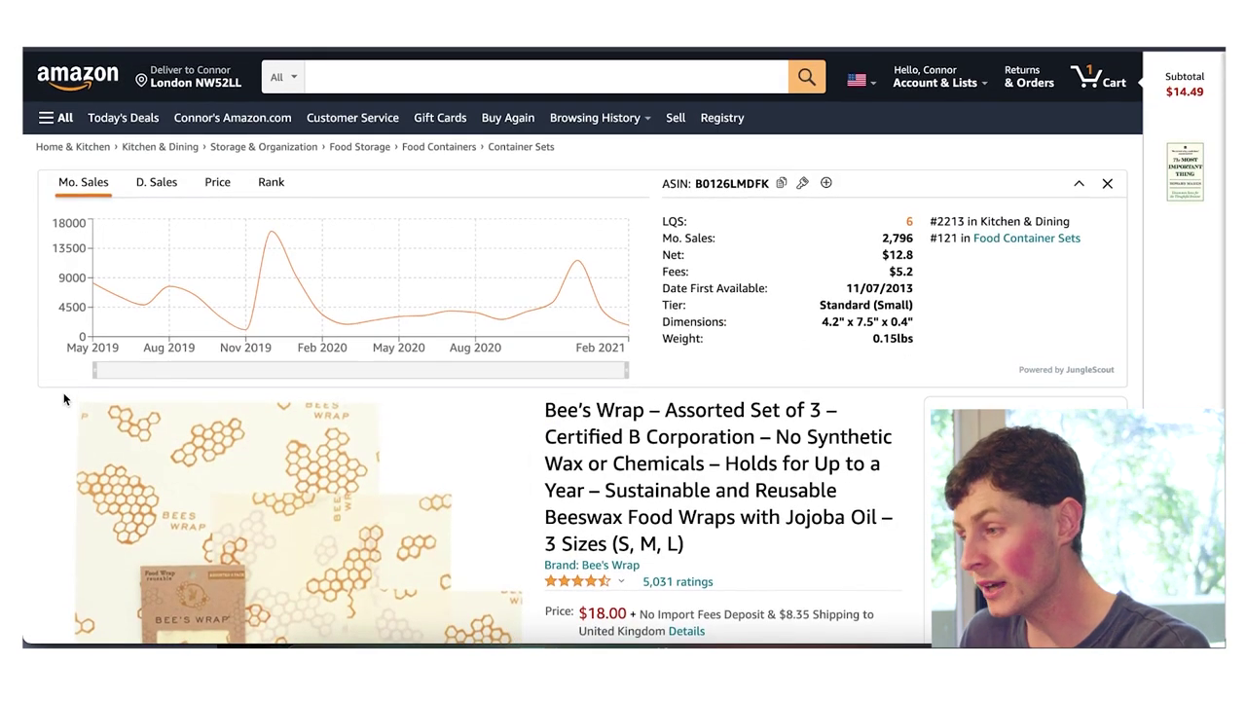
scroll(63, 399, "down", 2)
scroll(63, 399, "up", 1)
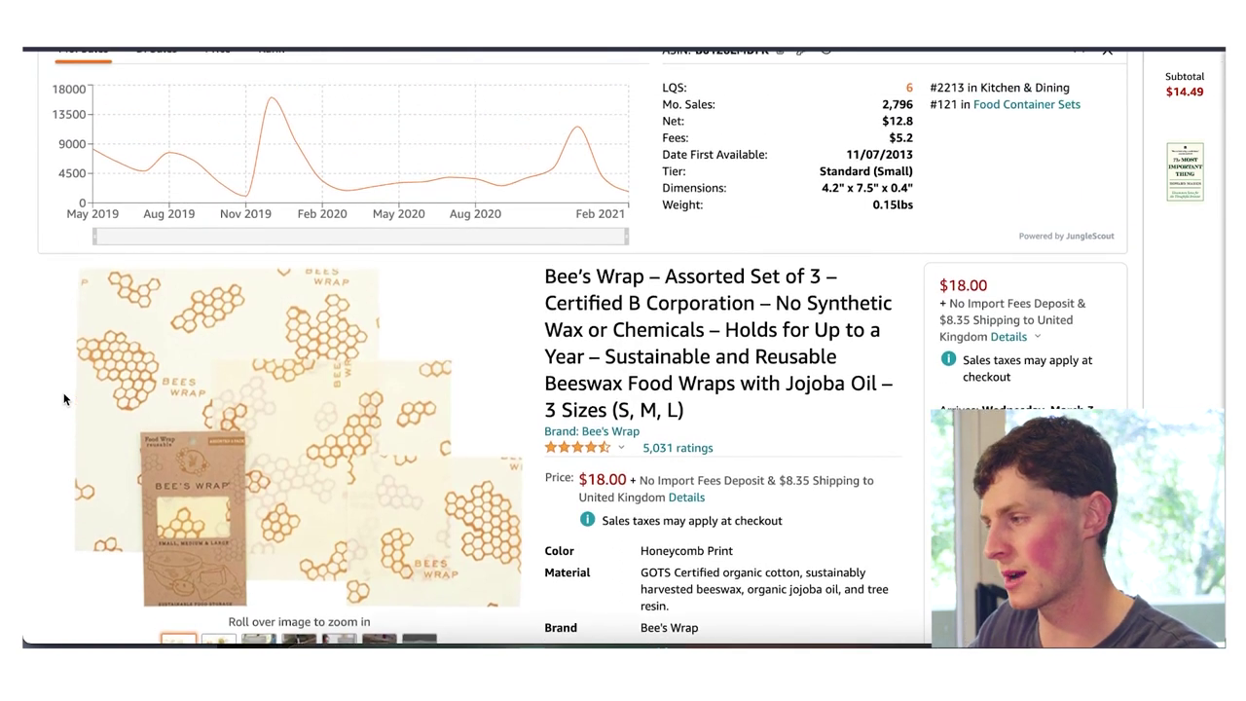
scroll(63, 398, "up", 2)
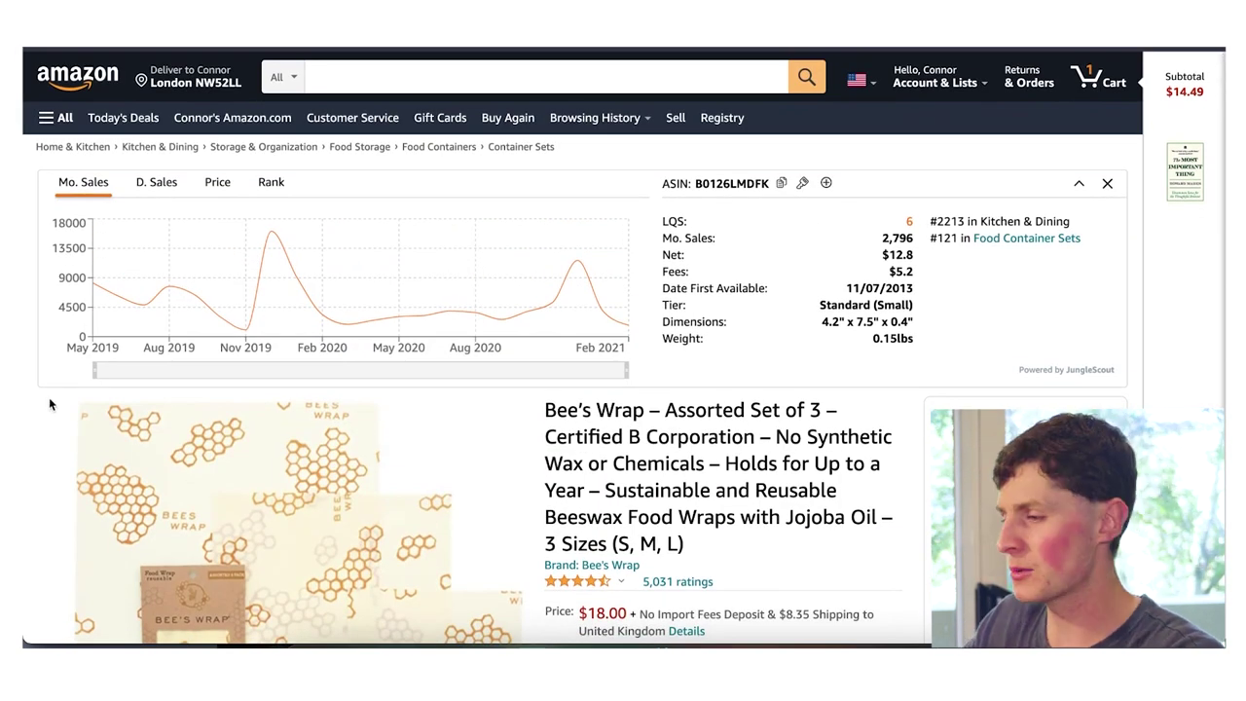
scroll(54, 432, "down", 3)
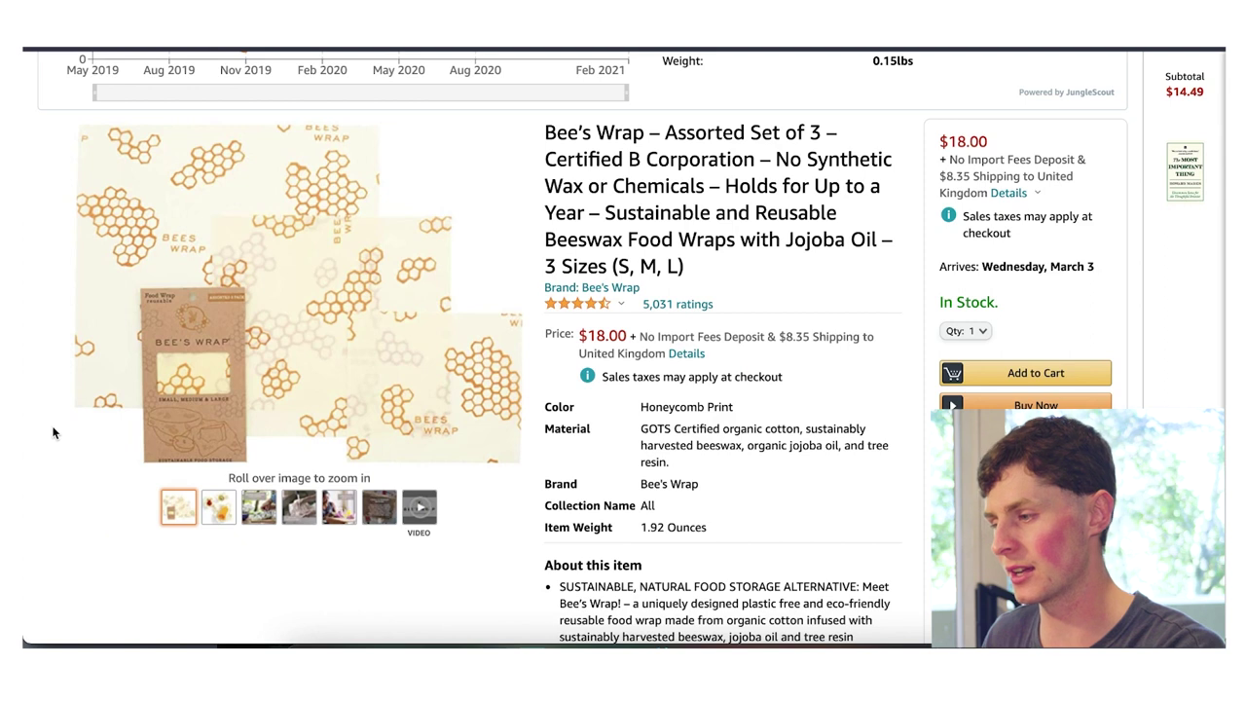
scroll(53, 432, "up", 2)
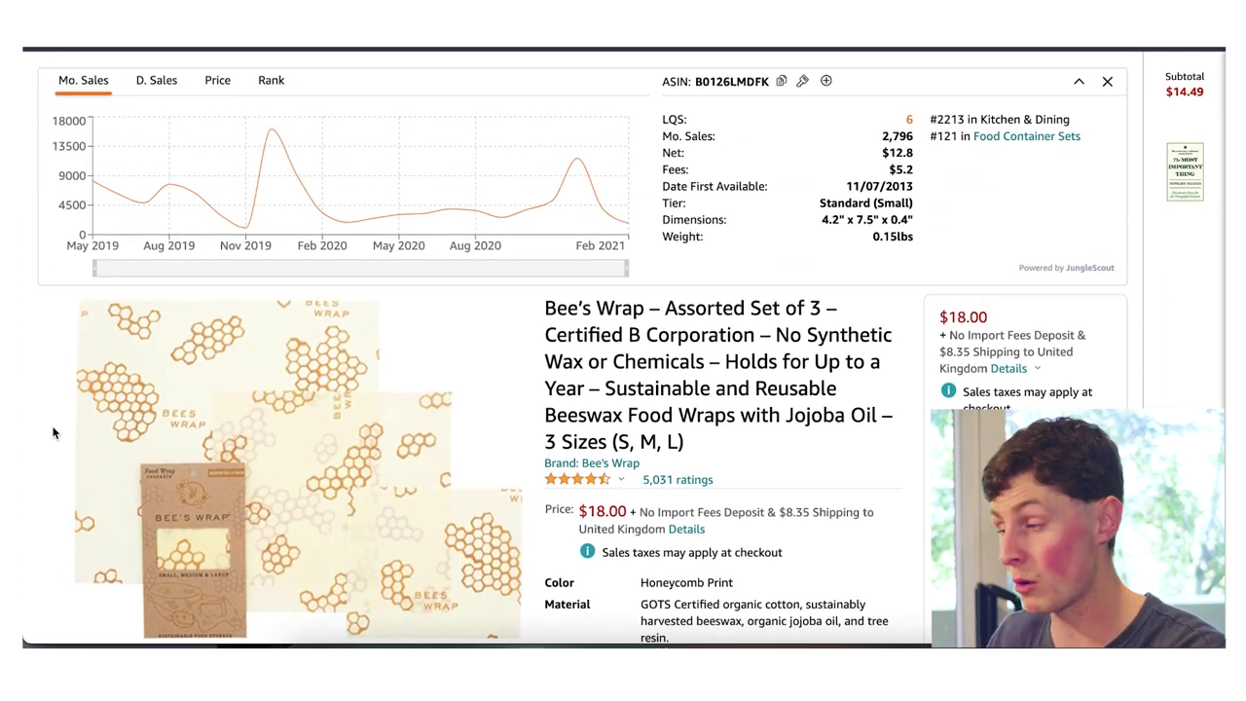
scroll(54, 433, "up", 1)
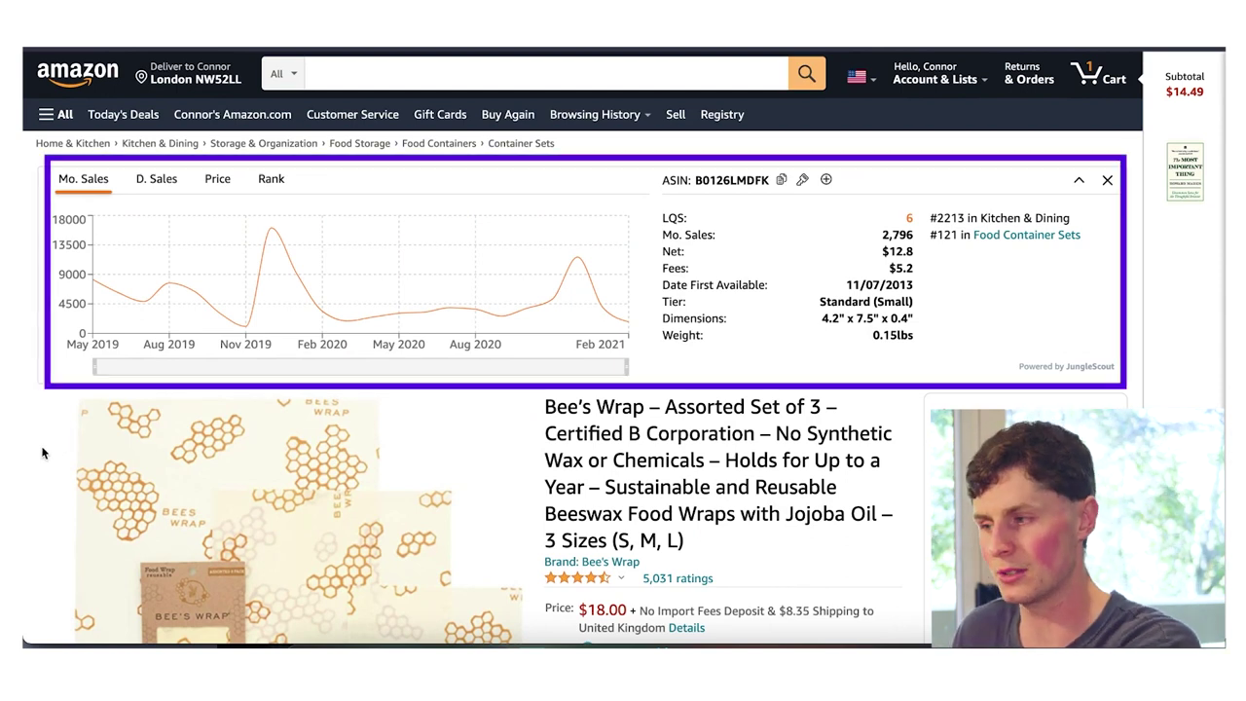
left_click(157, 185)
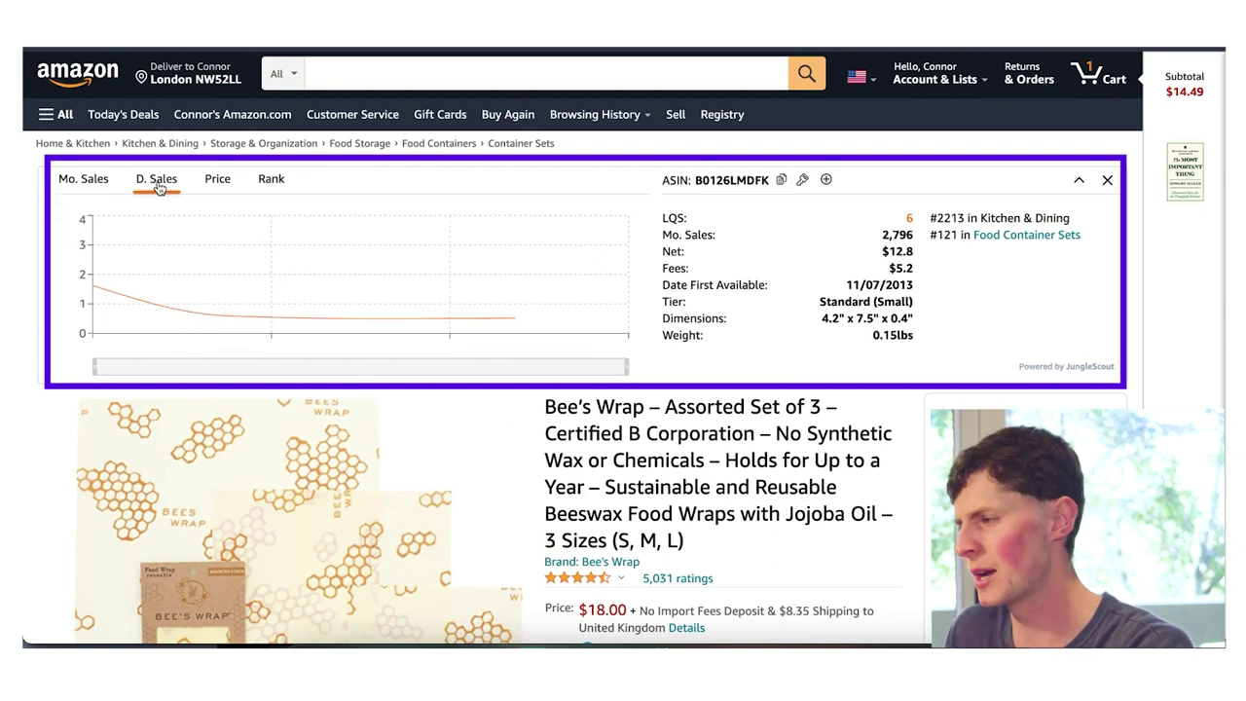
Step: Switch the Jungle Scout panel to Bee's Wrap's price and sales rank history charts
left_click(226, 183)
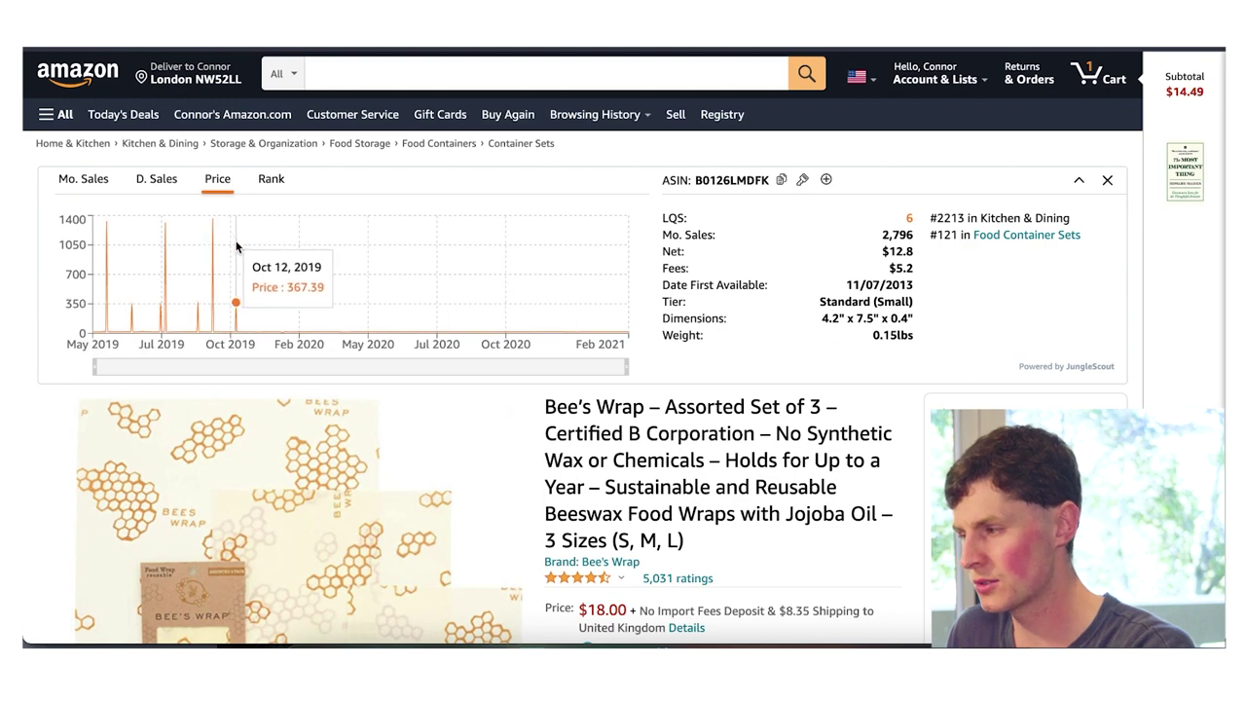
left_click(266, 187)
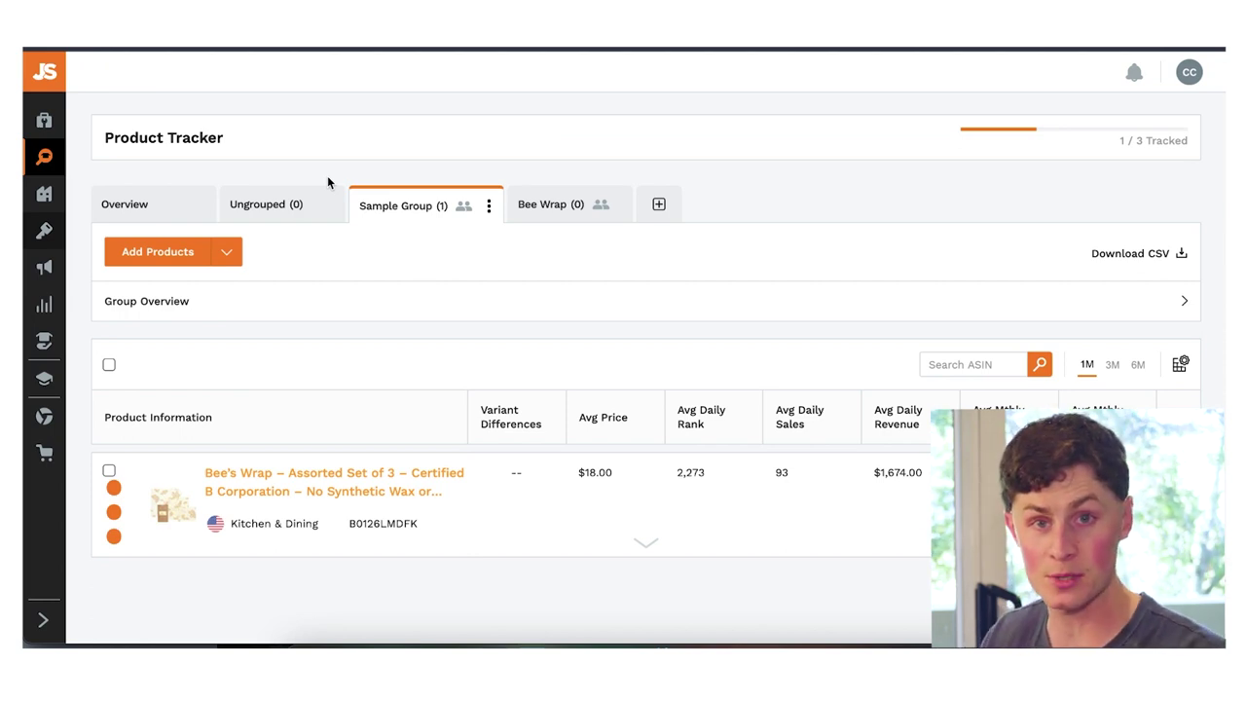
Step: Visit the Sales Estimator and Product Settings, then browse the Supplier Database search page
left_click(68, 121)
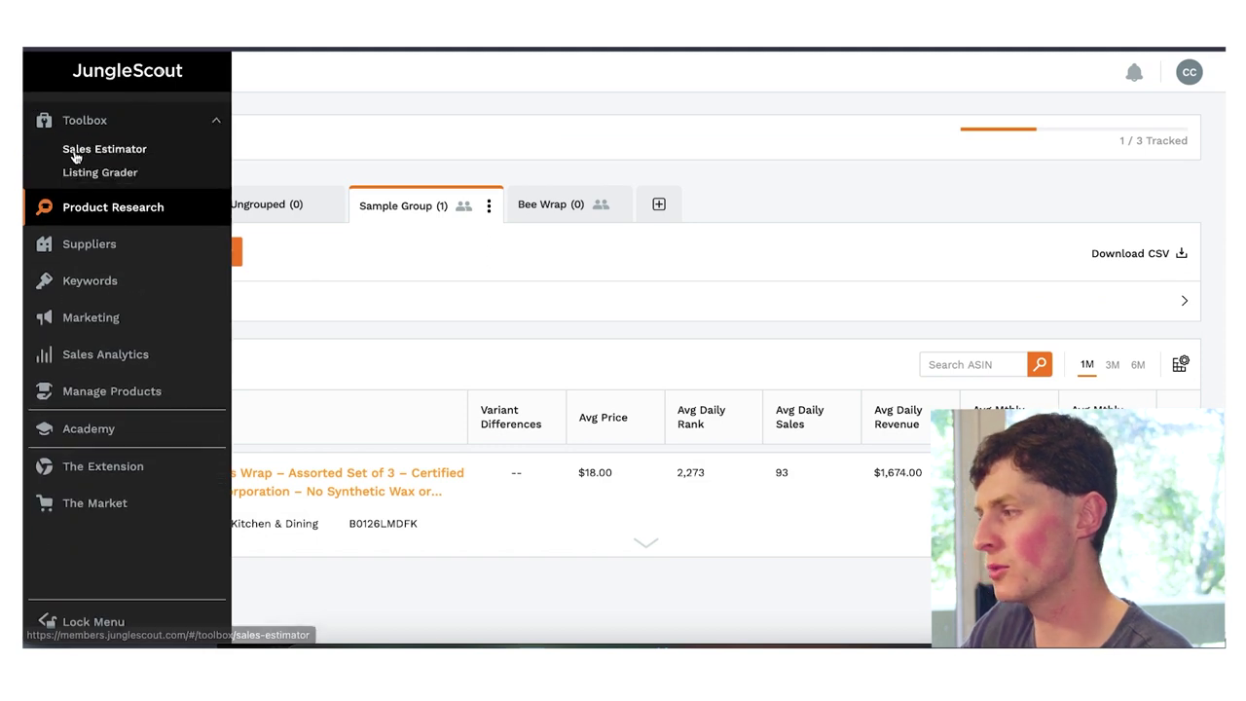
left_click(72, 151)
mouse_move(44, 346)
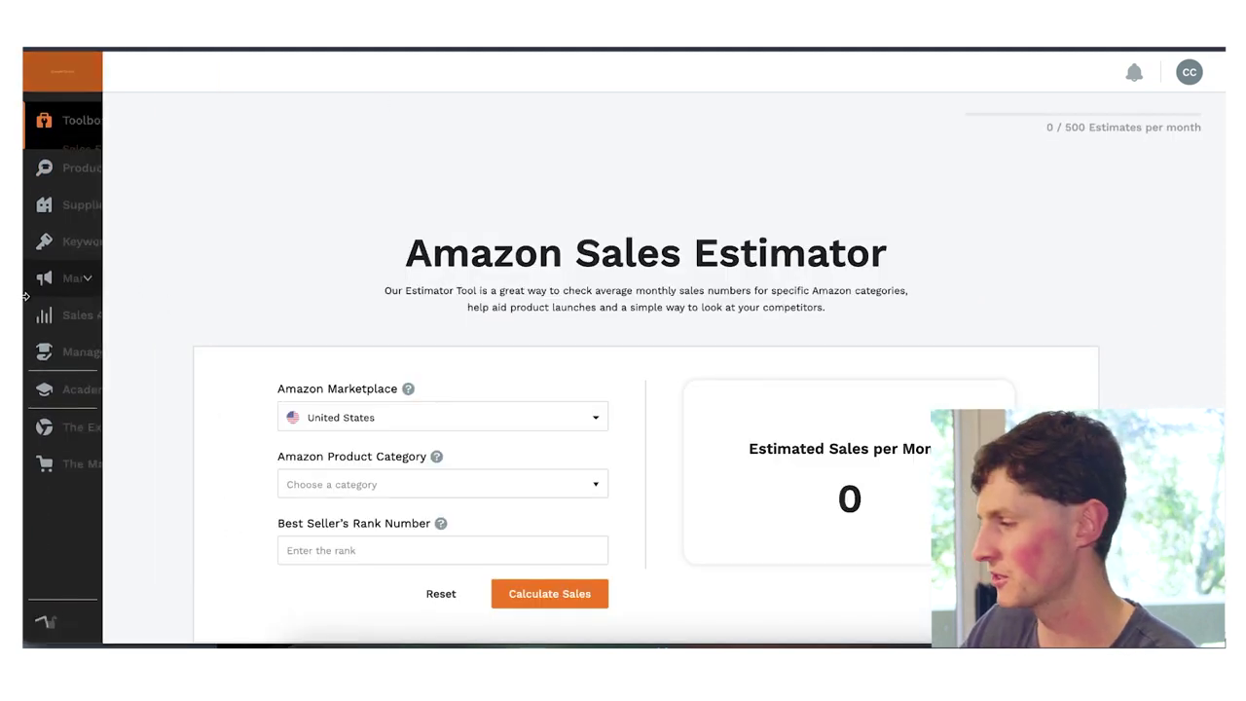
left_click(97, 343)
left_click(97, 395)
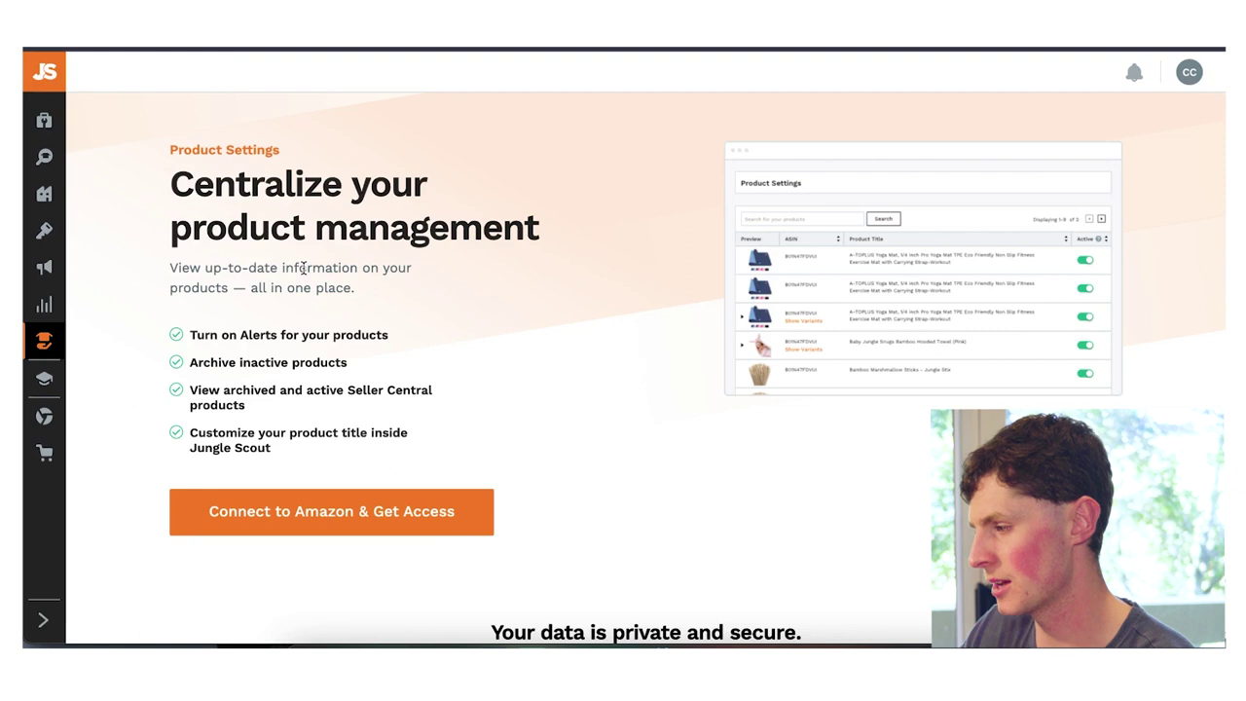
left_click(99, 232)
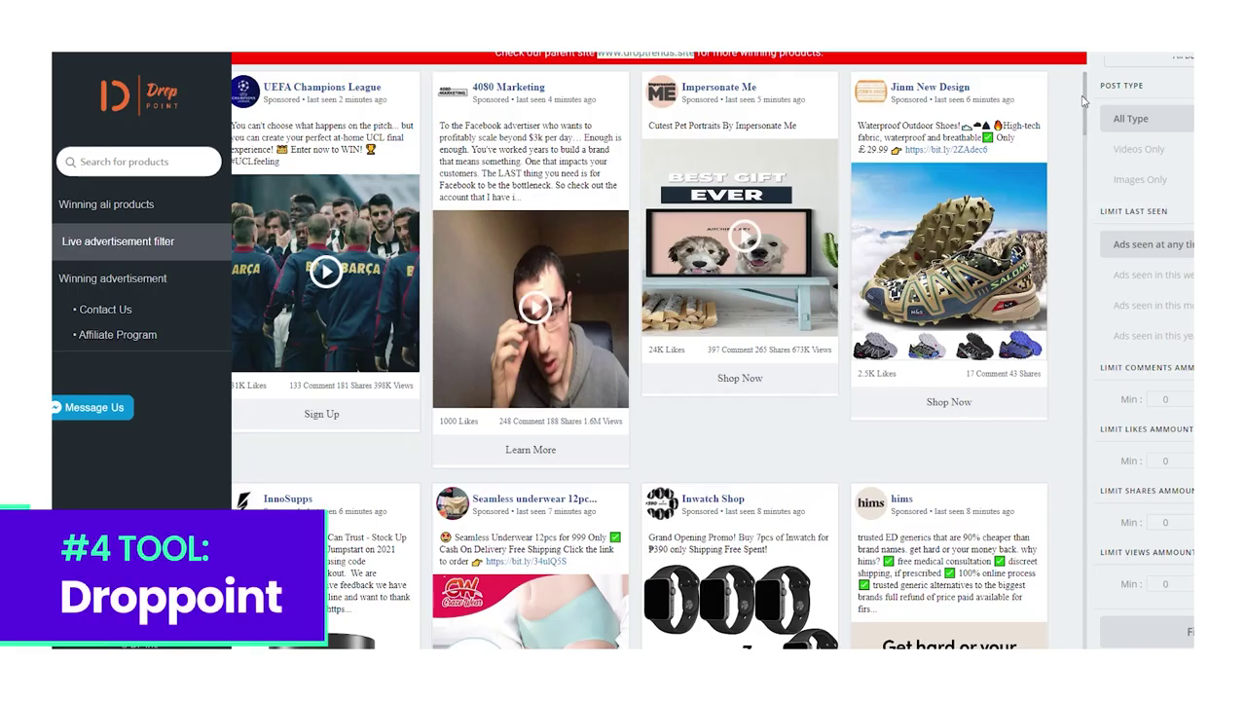
scroll(1083, 127, "down", 3)
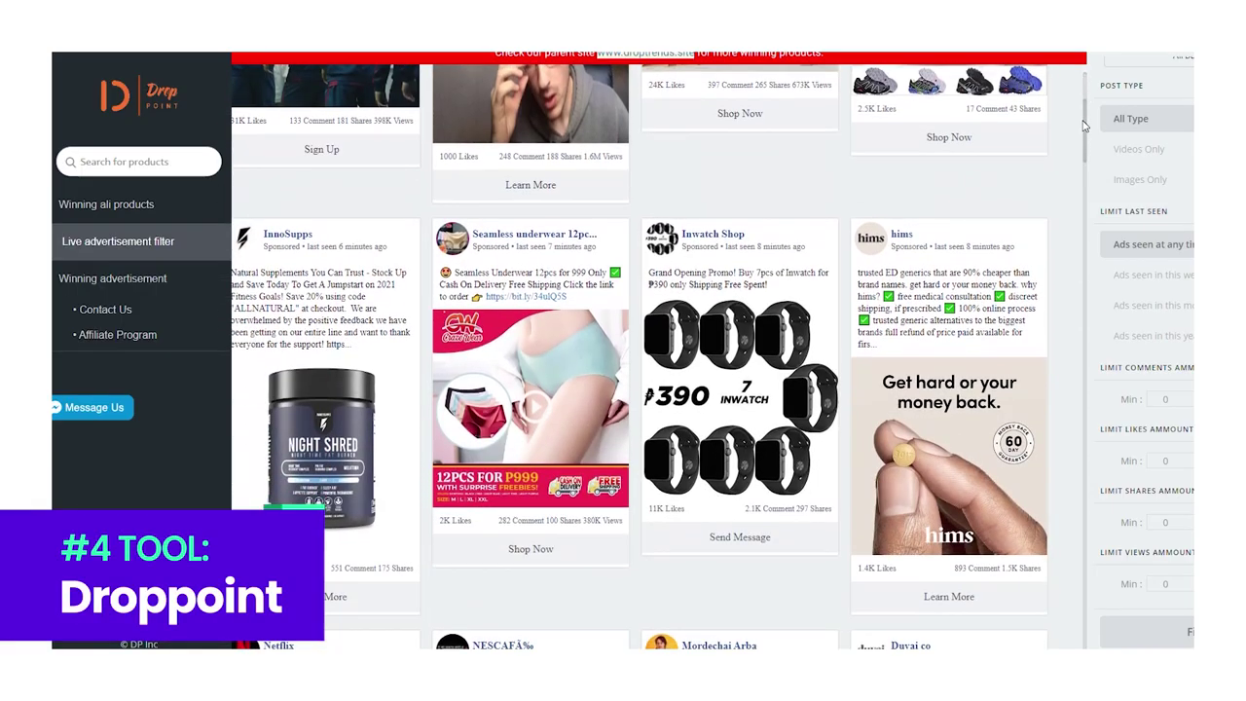
scroll(1083, 126, "down", 5)
scroll(1084, 127, "down", 4)
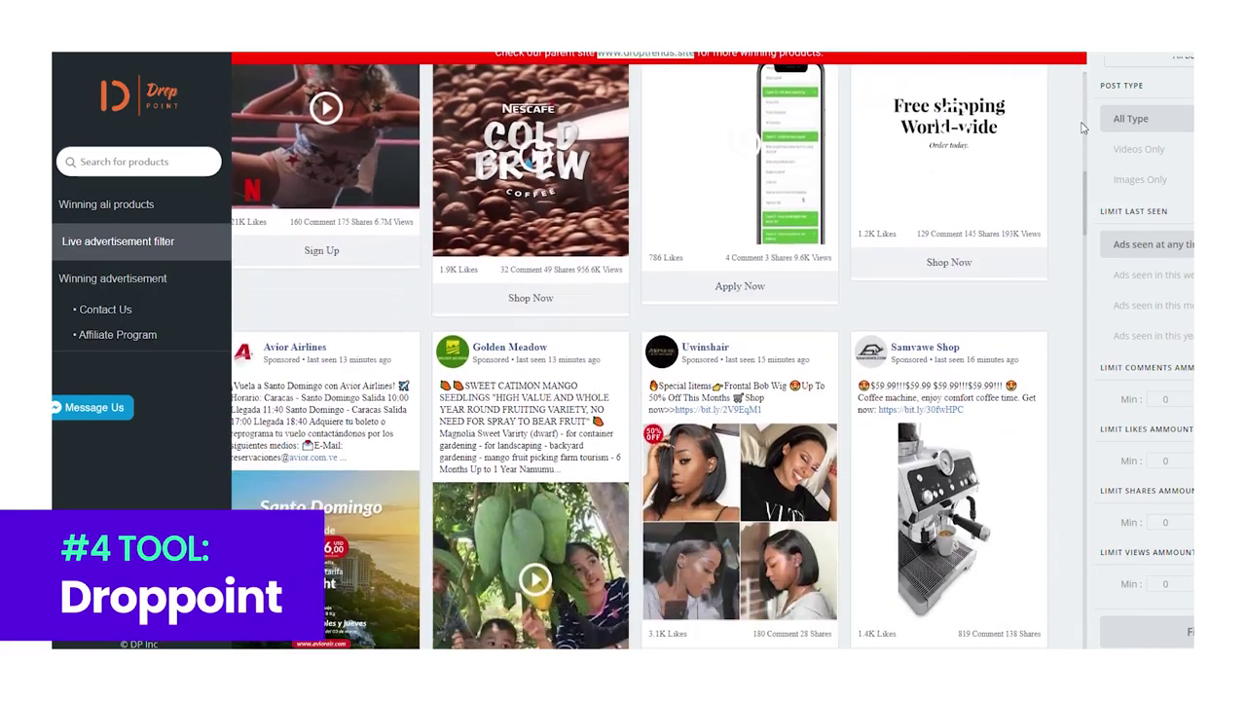
scroll(1084, 127, "down", 5)
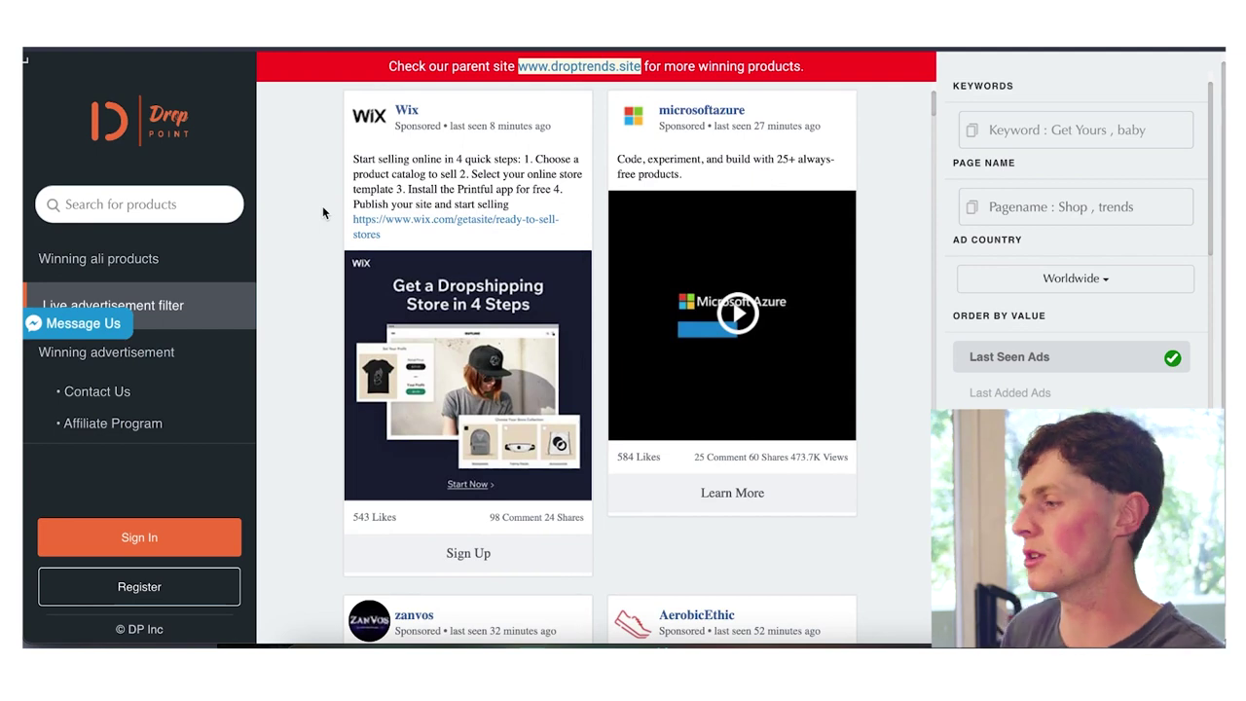
scroll(323, 206, "down", 3)
Step: Scroll through Droppoint's live ad feed, then switch to the Winning advertisement section
scroll(323, 206, "up", 3)
scroll(322, 206, "down", 5)
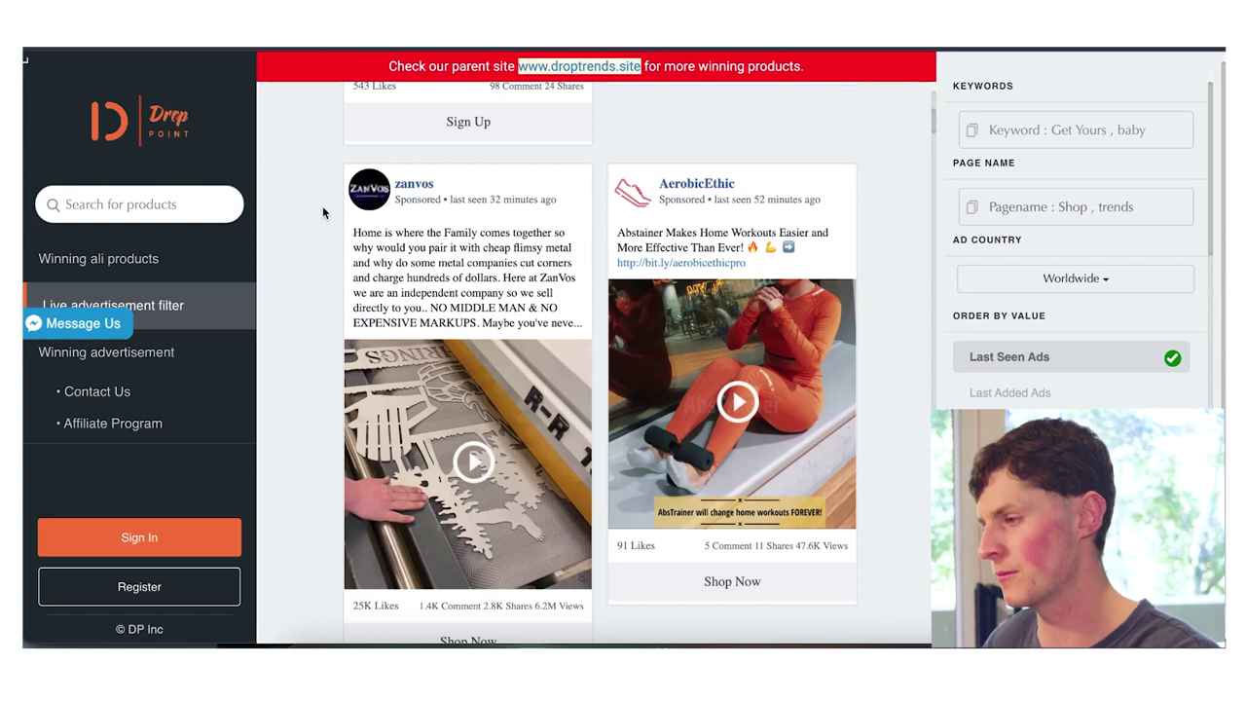
scroll(322, 206, "down", 9)
scroll(322, 212, "down", 3)
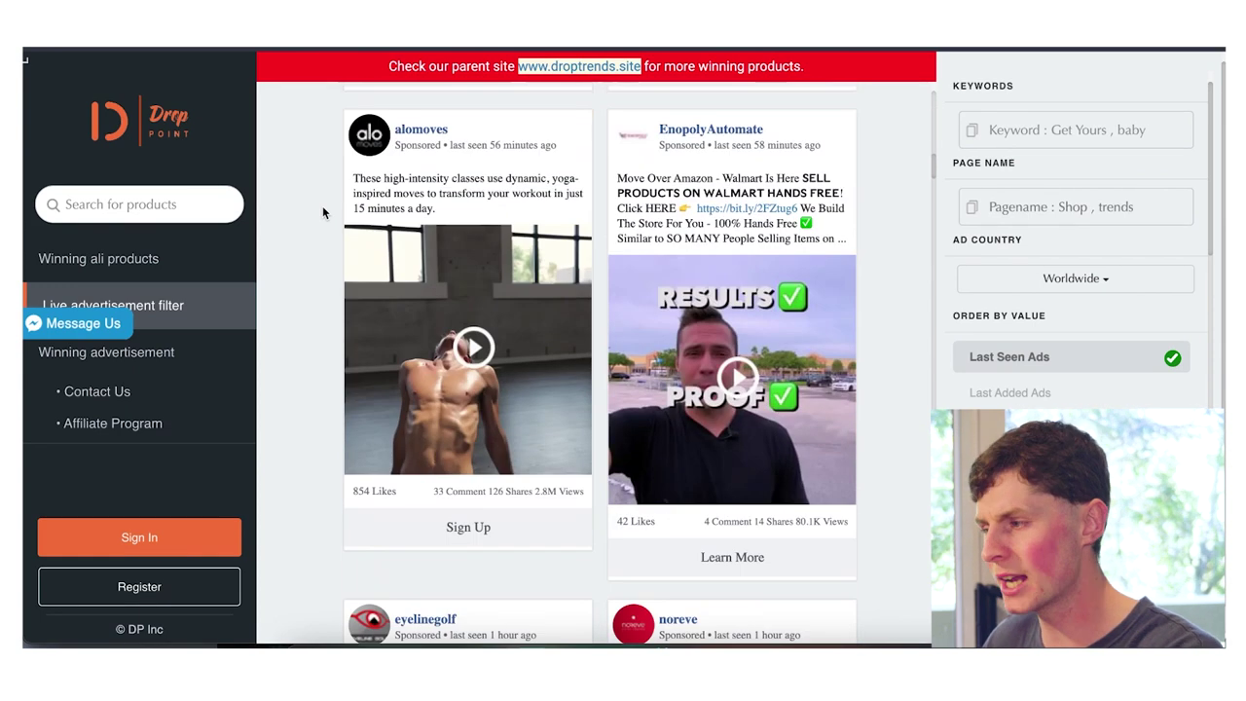
scroll(324, 212, "down", 5)
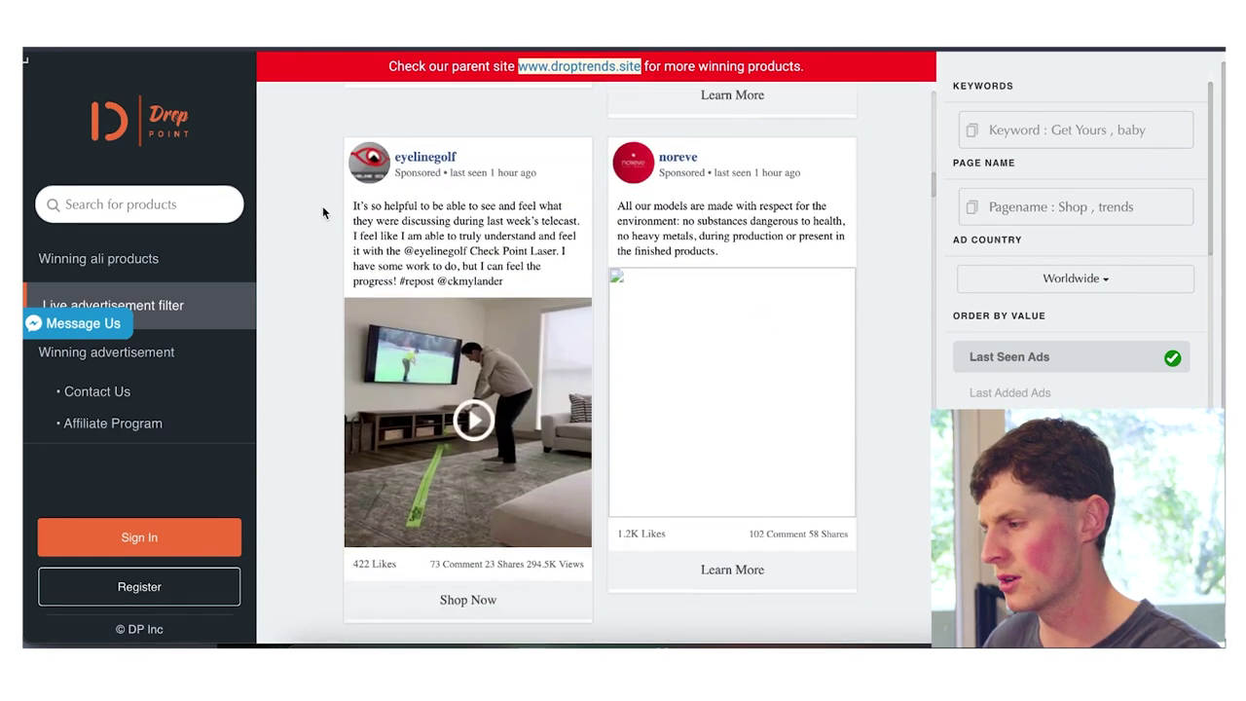
scroll(322, 212, "down", 1)
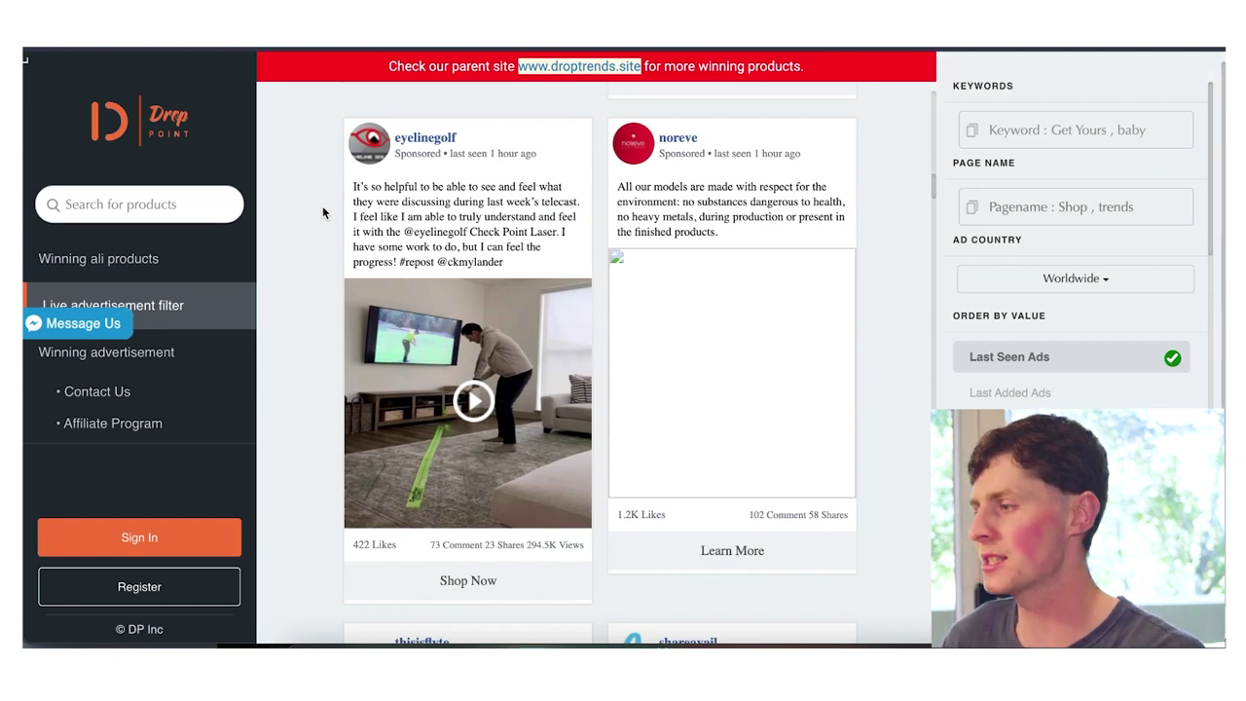
scroll(316, 232, "down", 3)
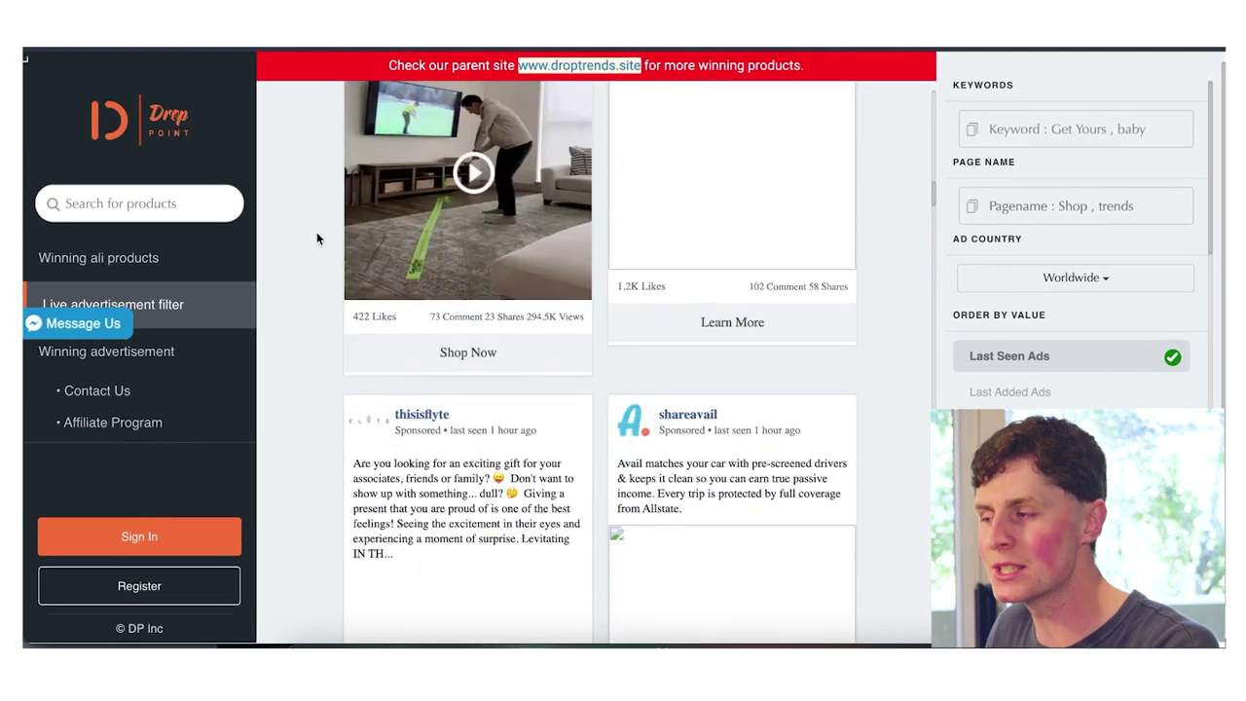
scroll(316, 239, "down", 12)
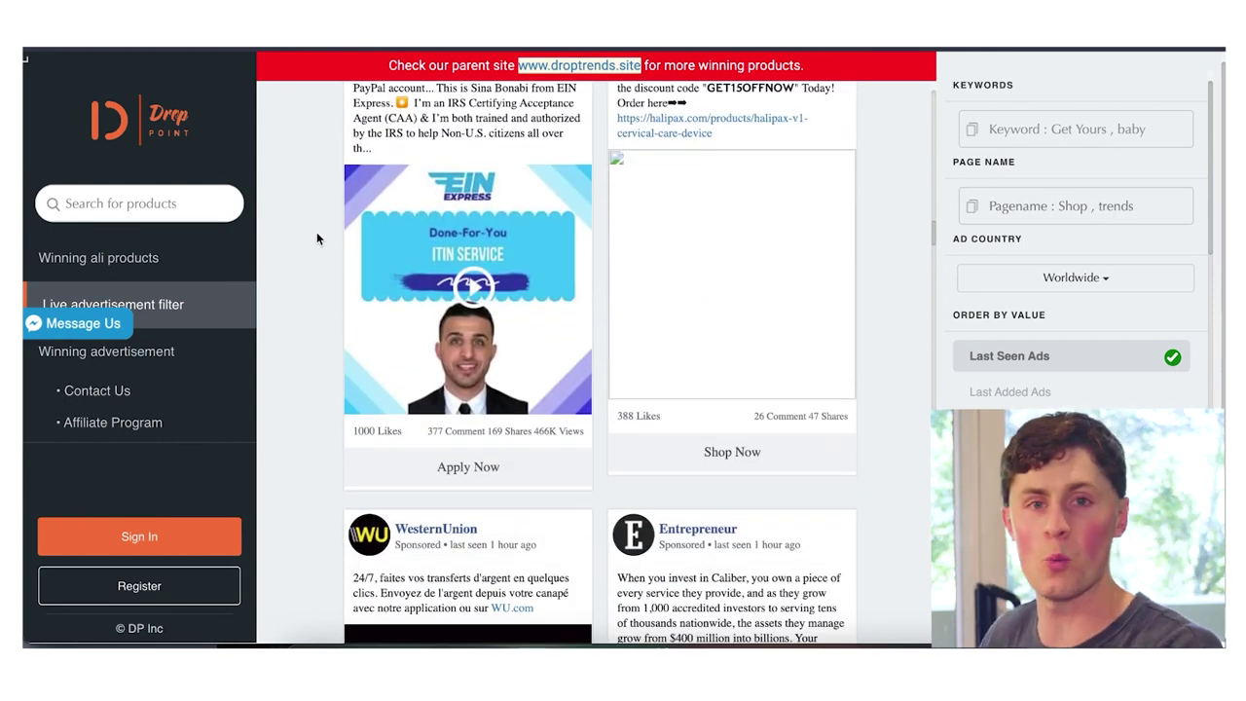
scroll(317, 235, "down", 5)
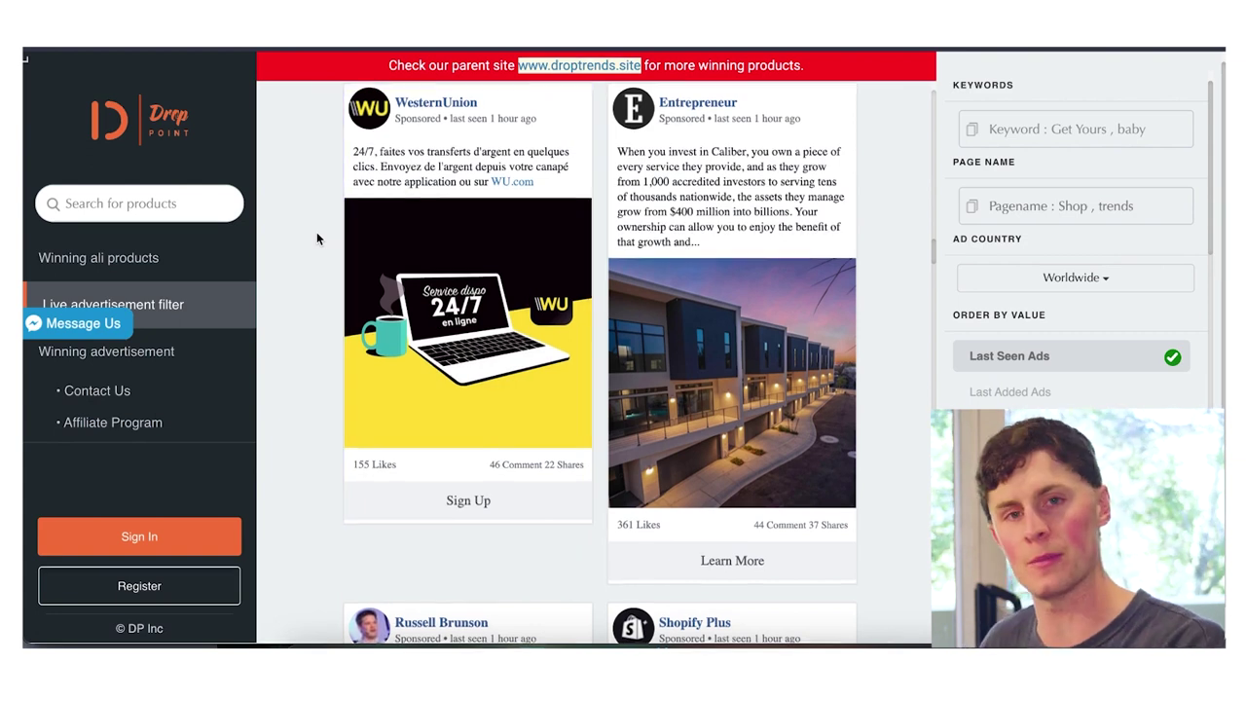
scroll(317, 235, "down", 5)
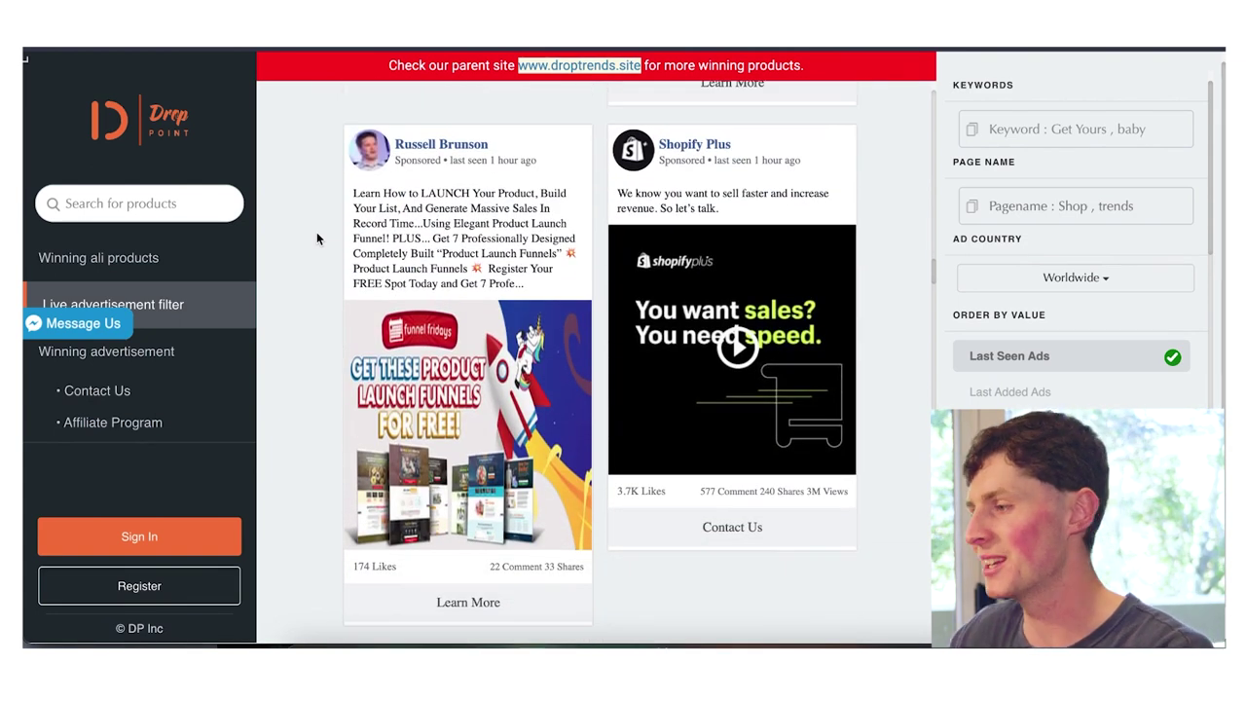
scroll(317, 234, "down", 5)
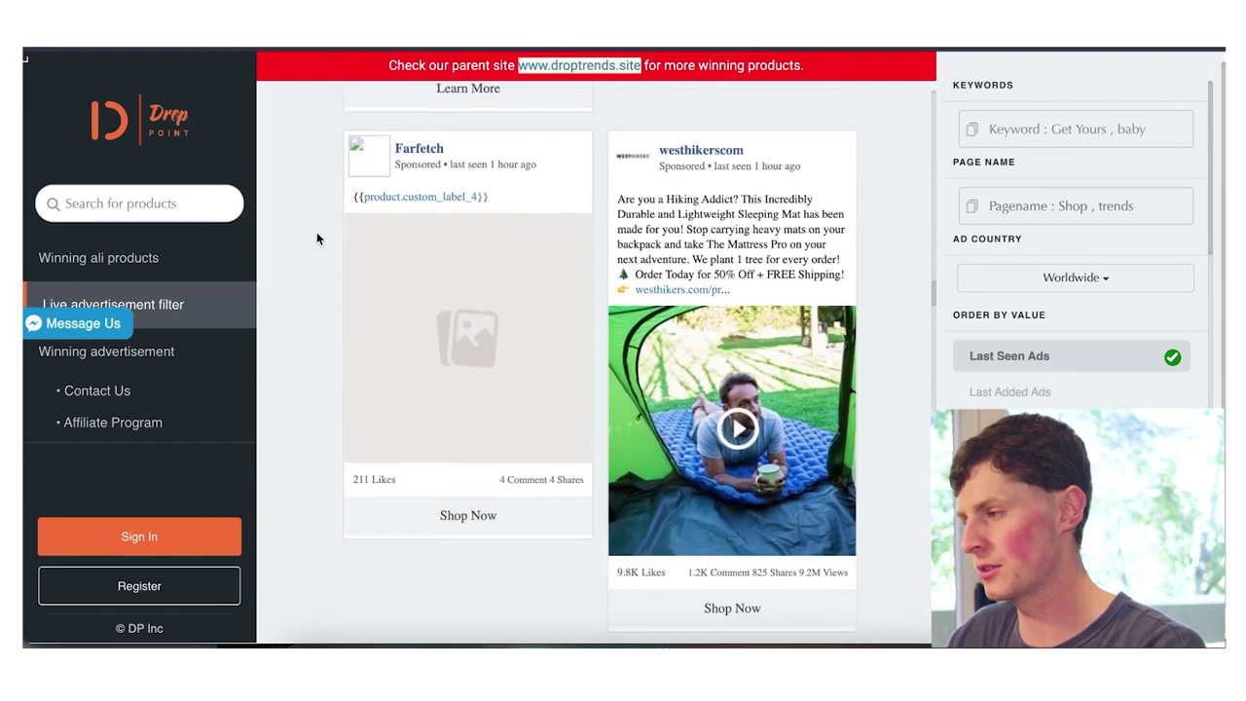
left_click(184, 355)
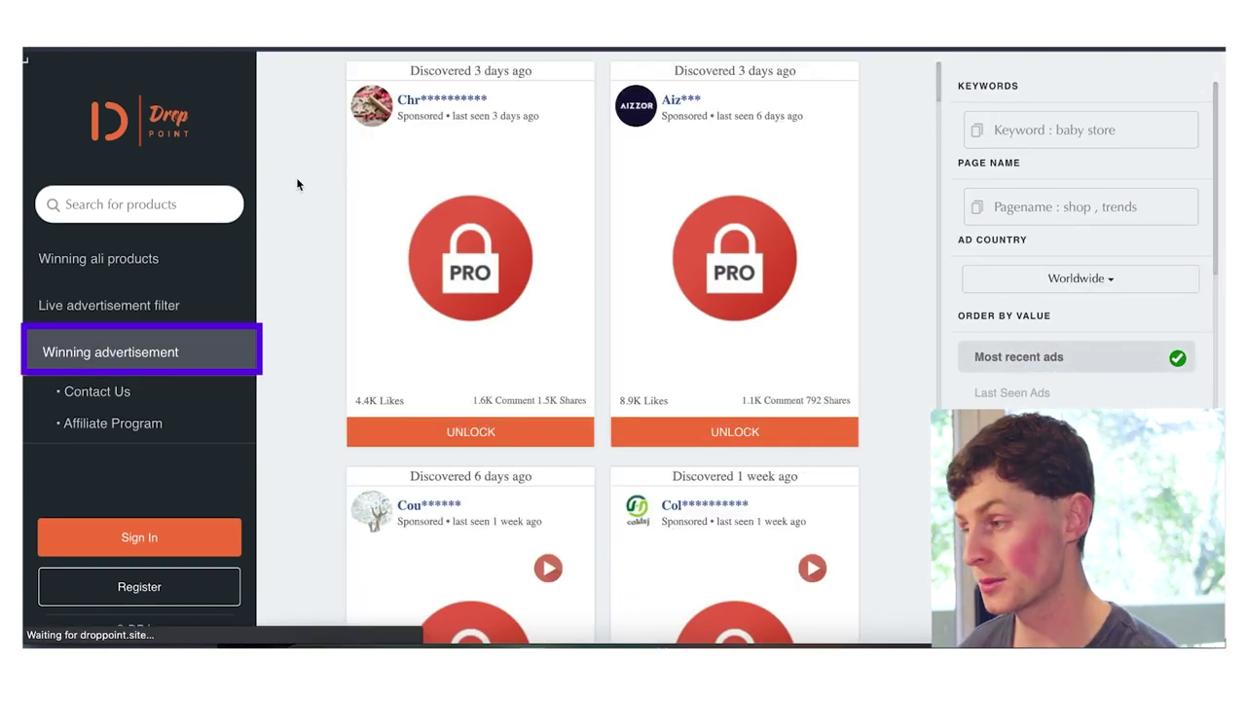
Step: Scroll the winning ads to the Volcano can glasses ad and open its linked product page
scroll(298, 184, "down", 5)
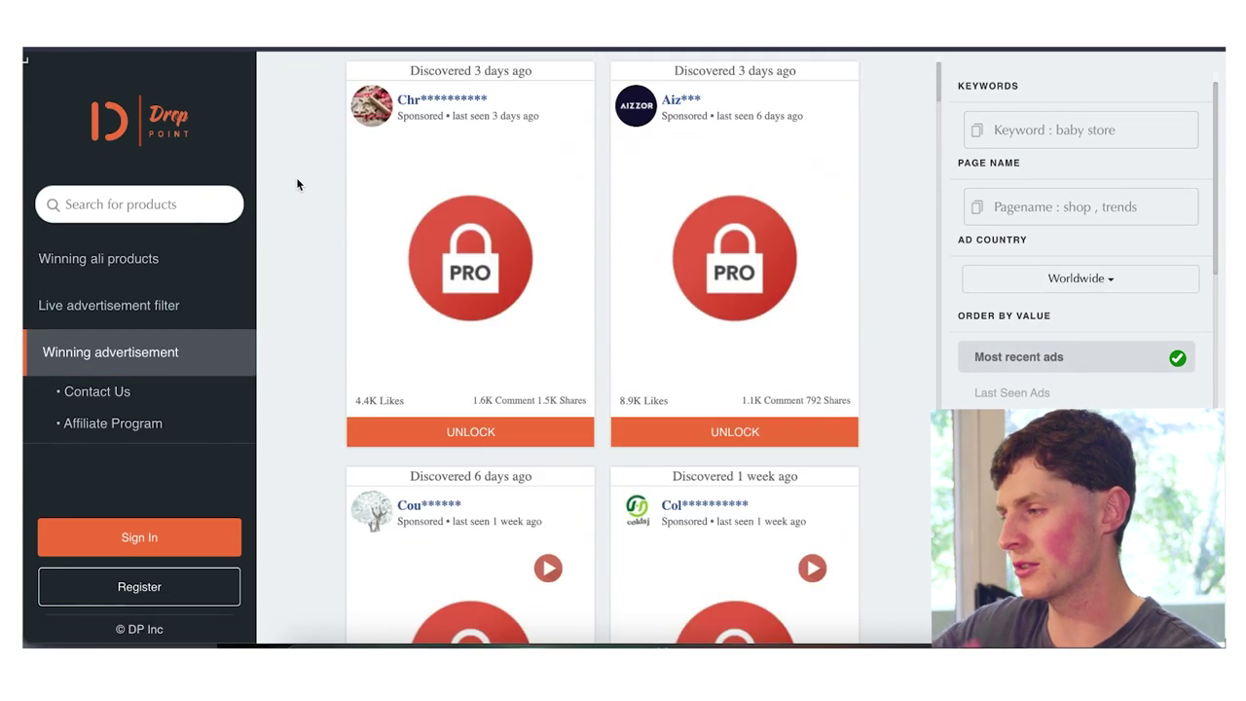
scroll(298, 184, "down", 5)
scroll(298, 184, "down", 5)
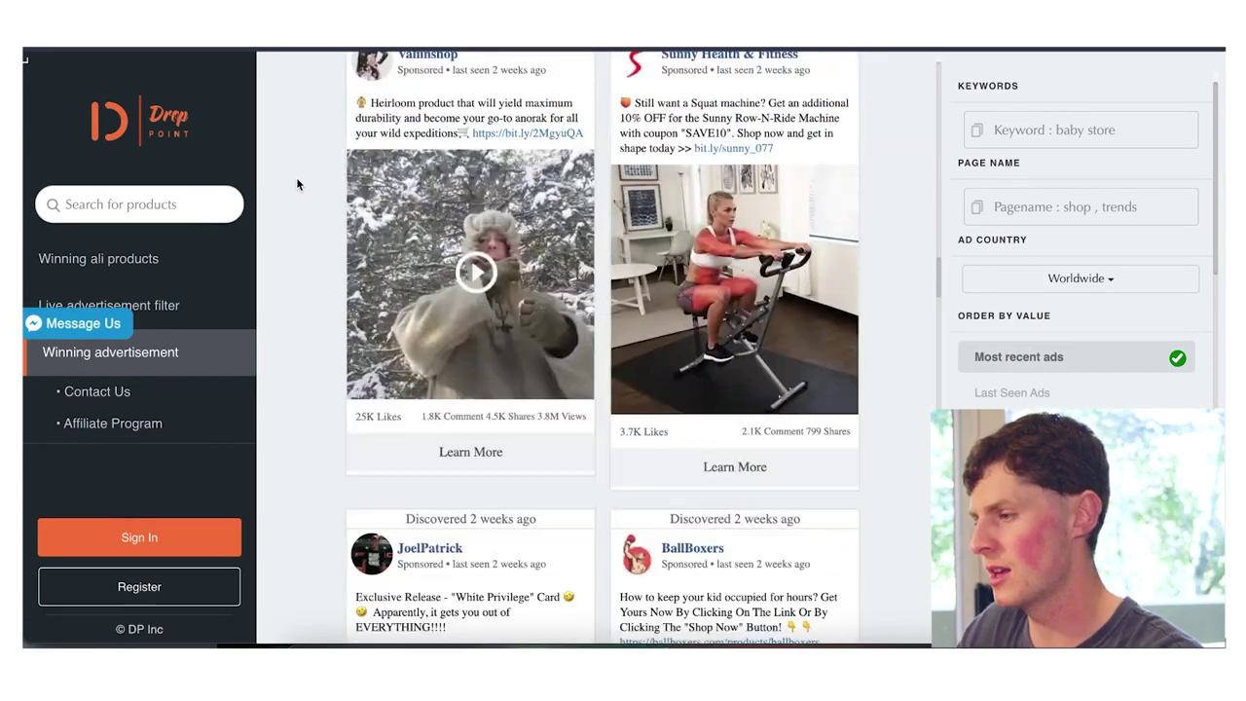
scroll(297, 184, "down", 5)
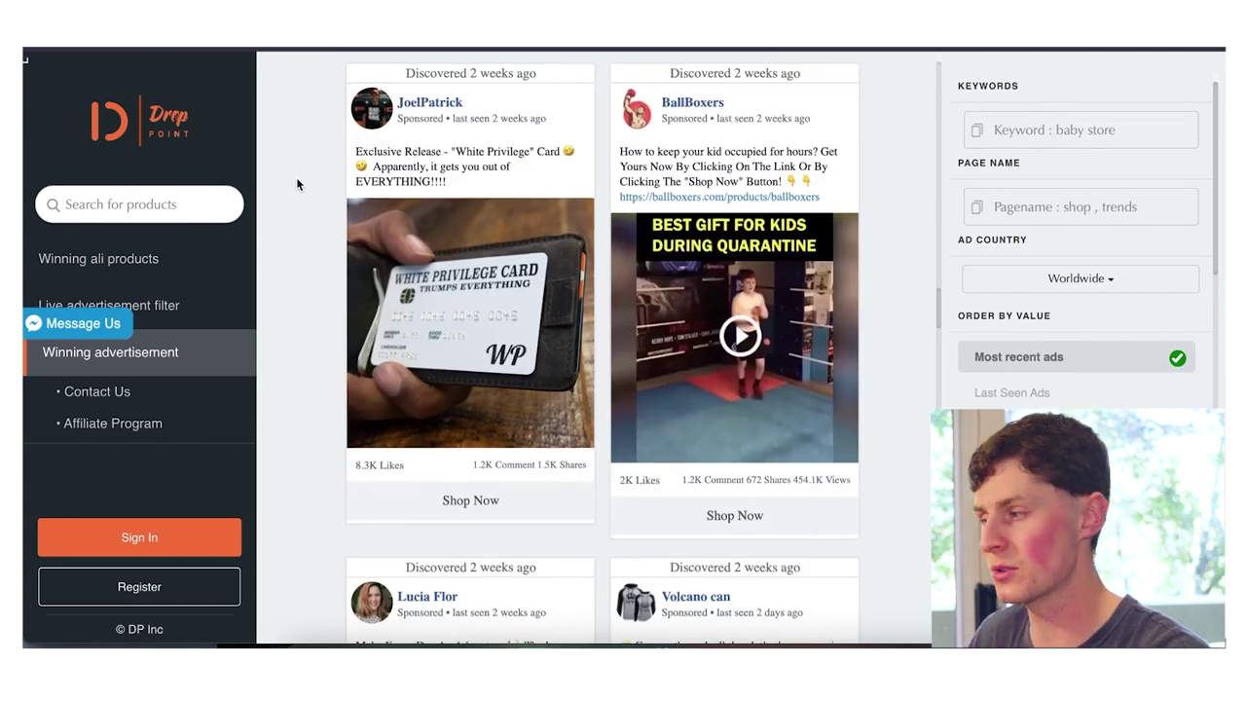
scroll(297, 184, "down", 5)
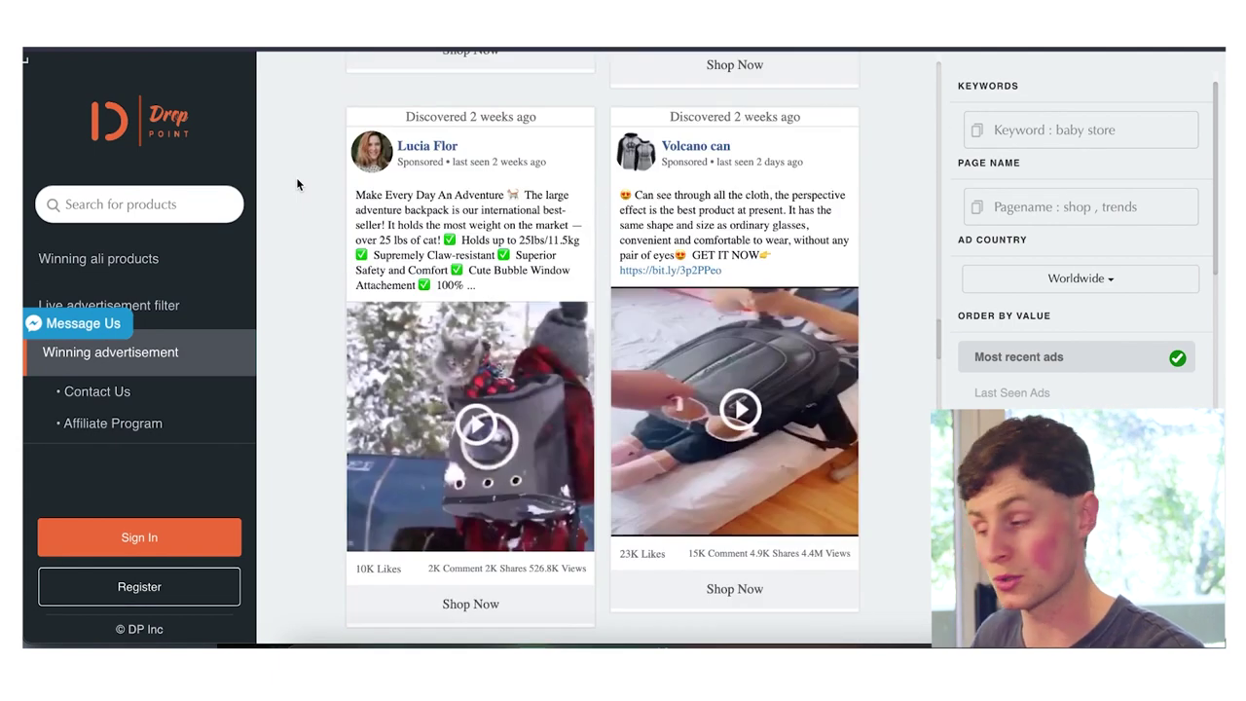
left_click(657, 270)
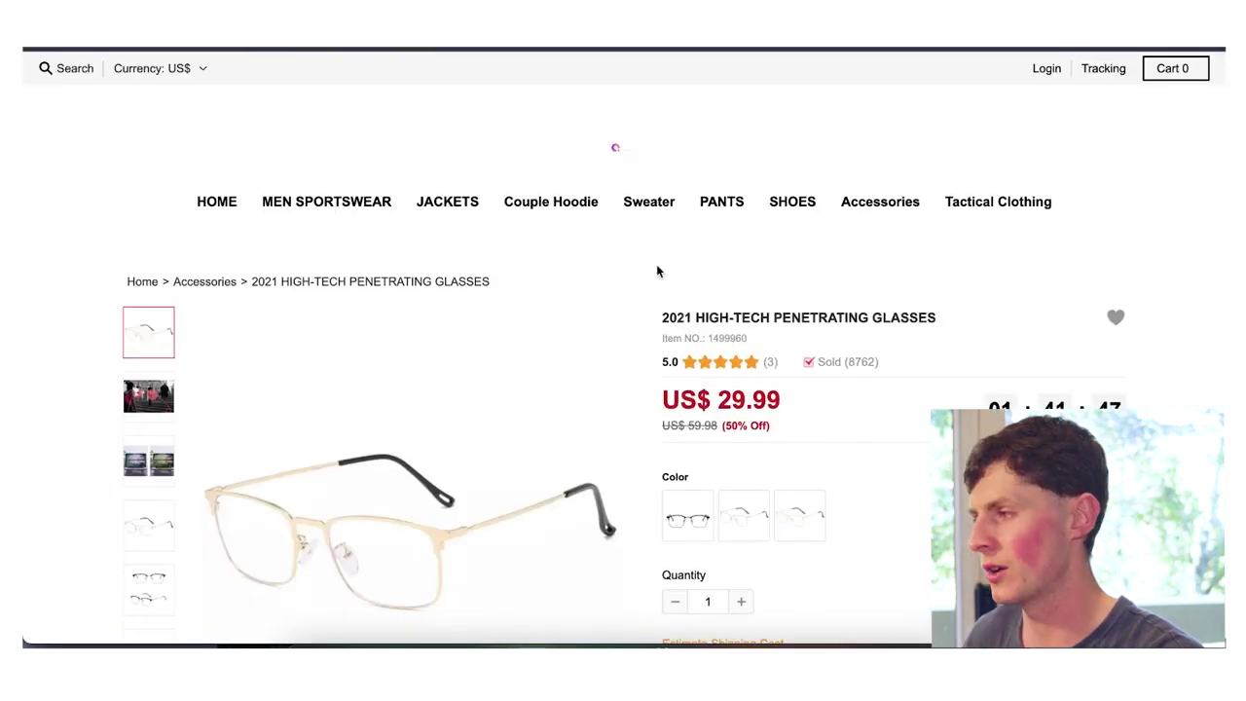
Step: Scroll through the high-tech penetrating glasses product page priced at US$ 29.99
scroll(39, 315, "down", 10)
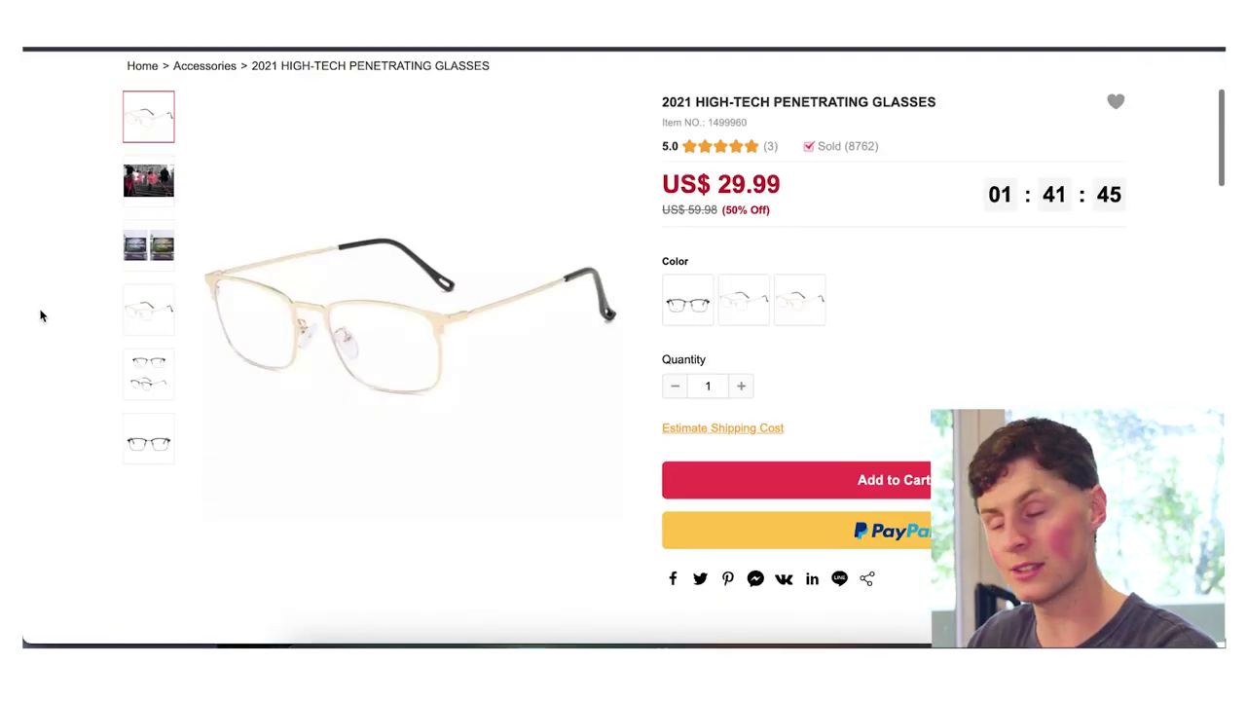
scroll(41, 314, "down", 5)
scroll(41, 315, "down", 5)
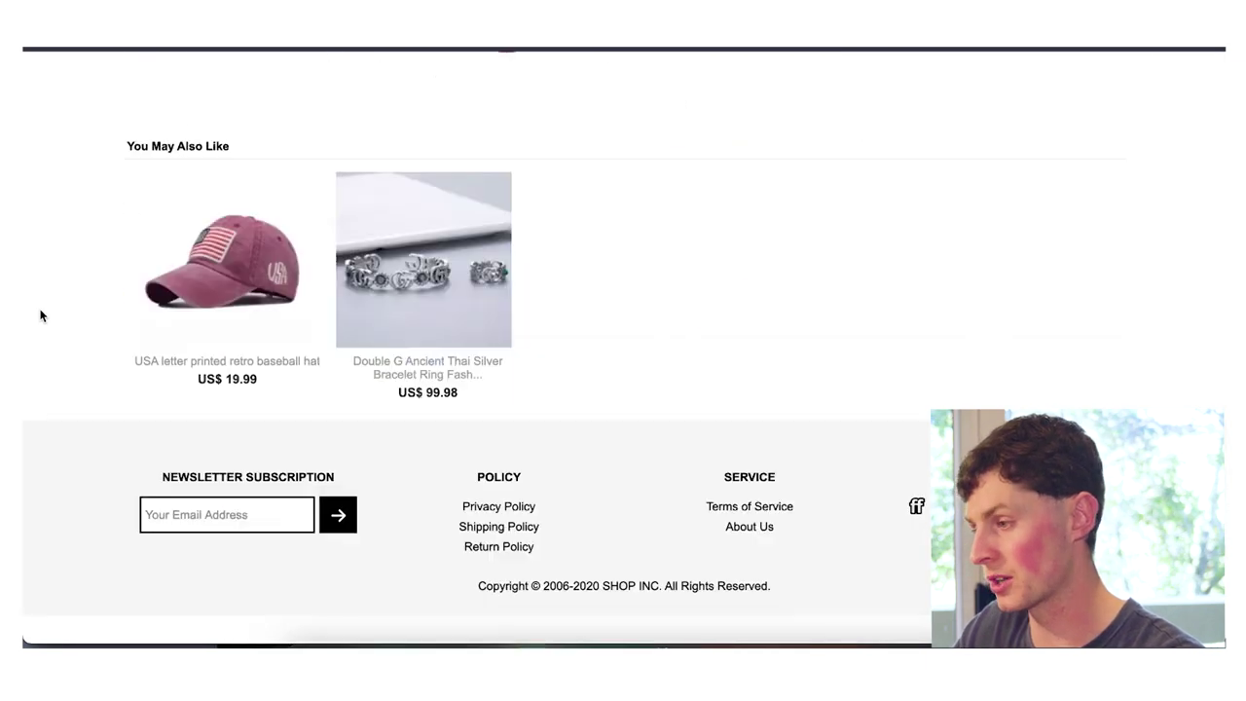
scroll(41, 315, "up", 20)
scroll(41, 314, "down", 1)
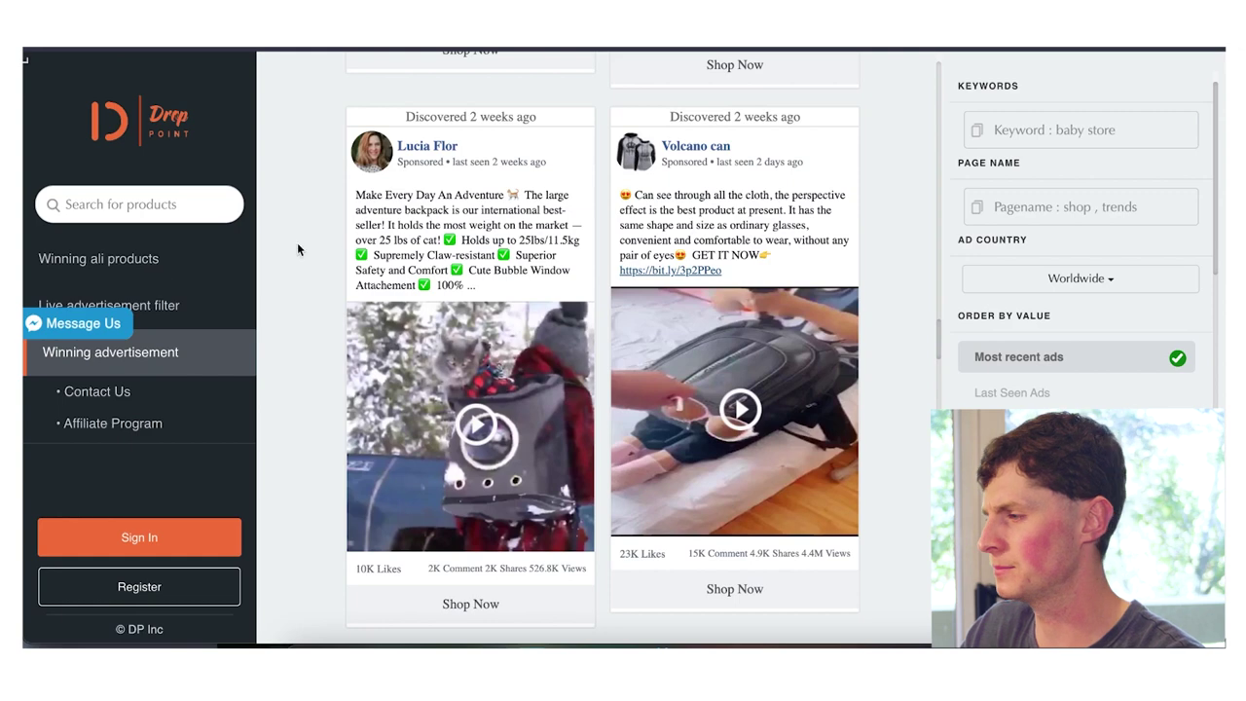
Step: Go to Droppoint's Winning ali products list and scroll through the product grid
left_click(190, 265)
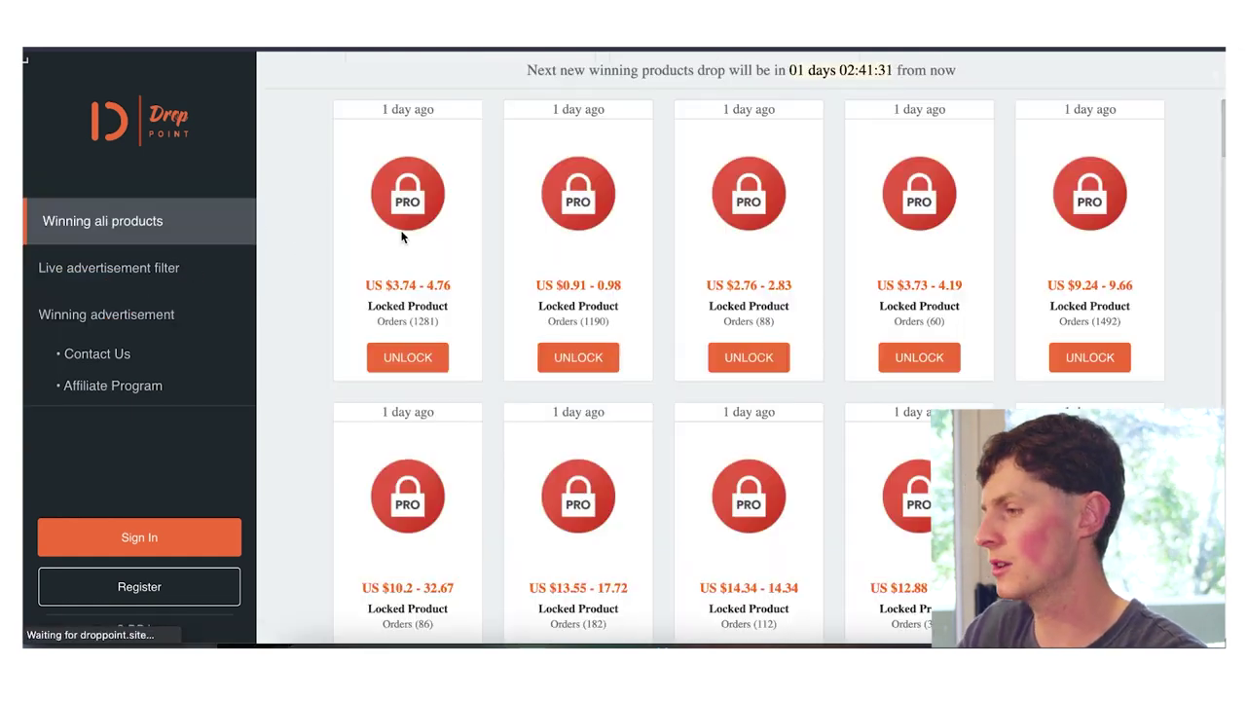
scroll(300, 263, "down", 15)
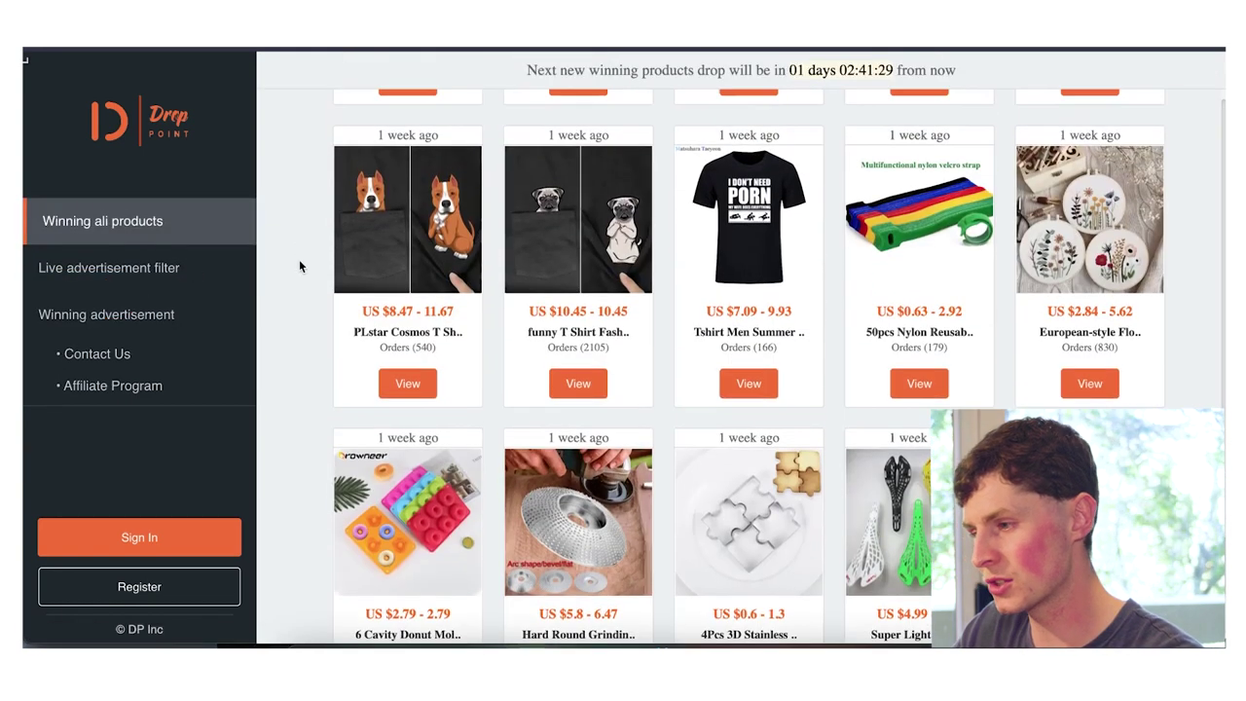
scroll(300, 265, "down", 10)
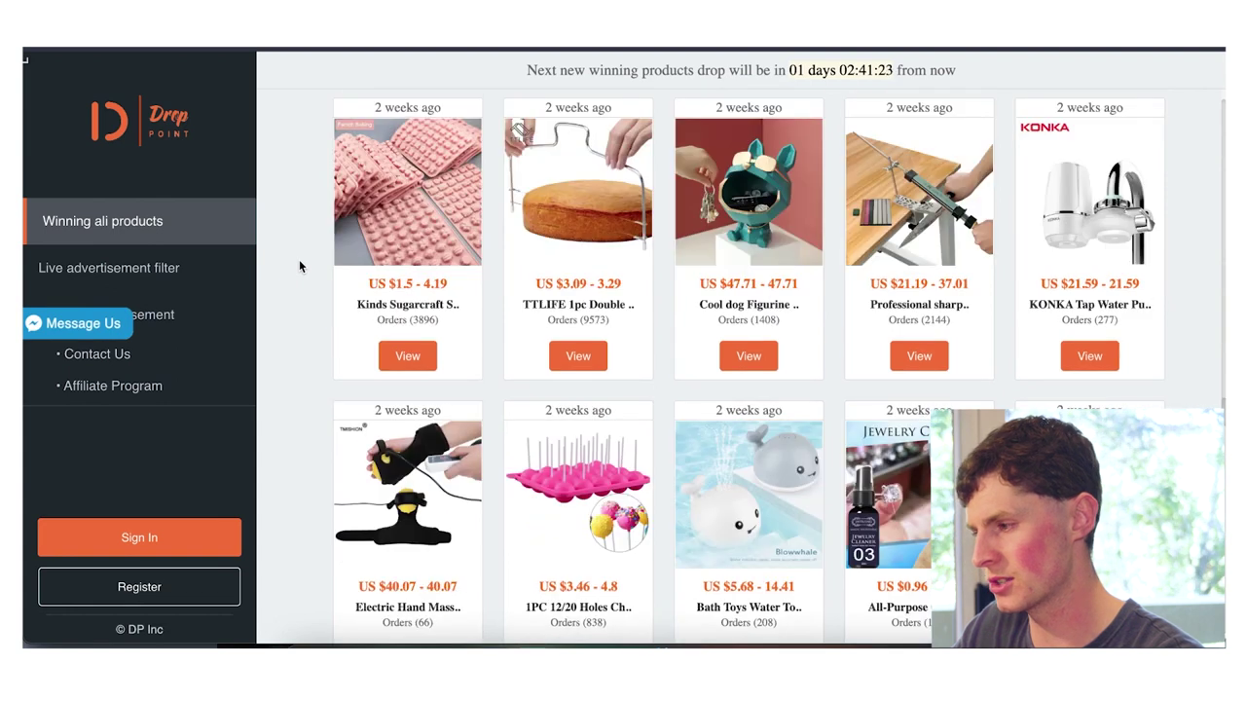
scroll(299, 259, "down", 5)
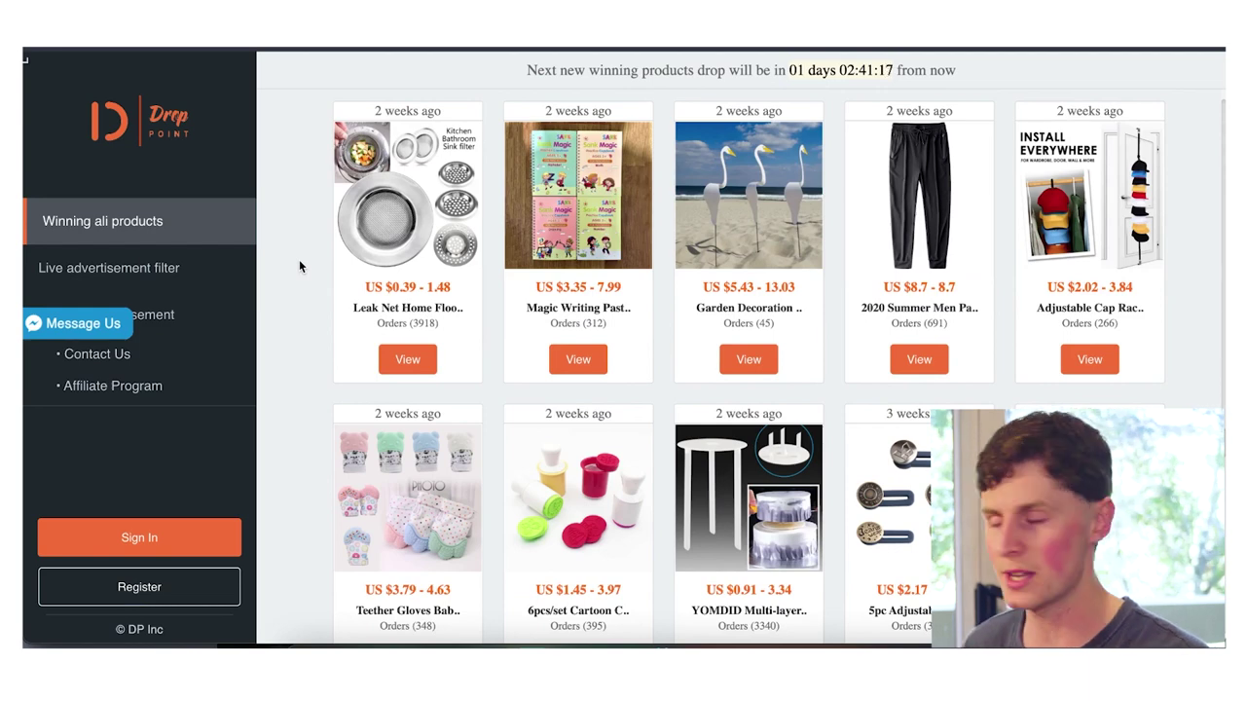
scroll(299, 259, "down", 9)
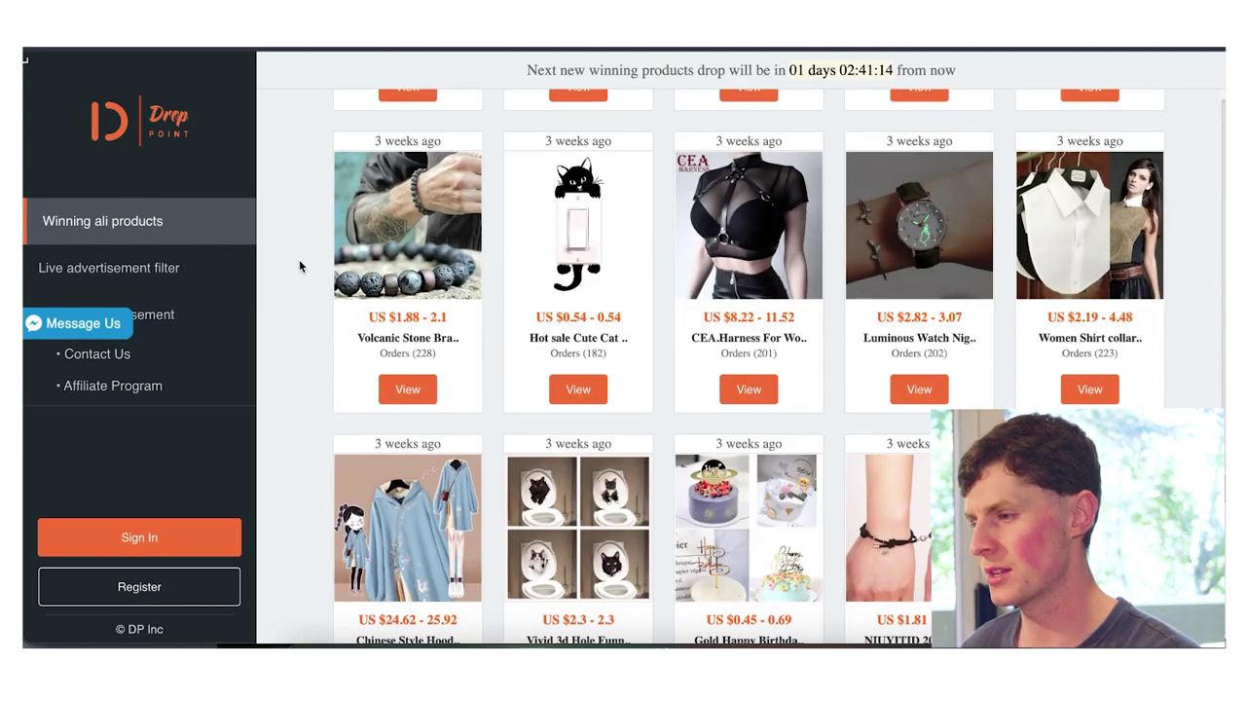
scroll(299, 259, "down", 5)
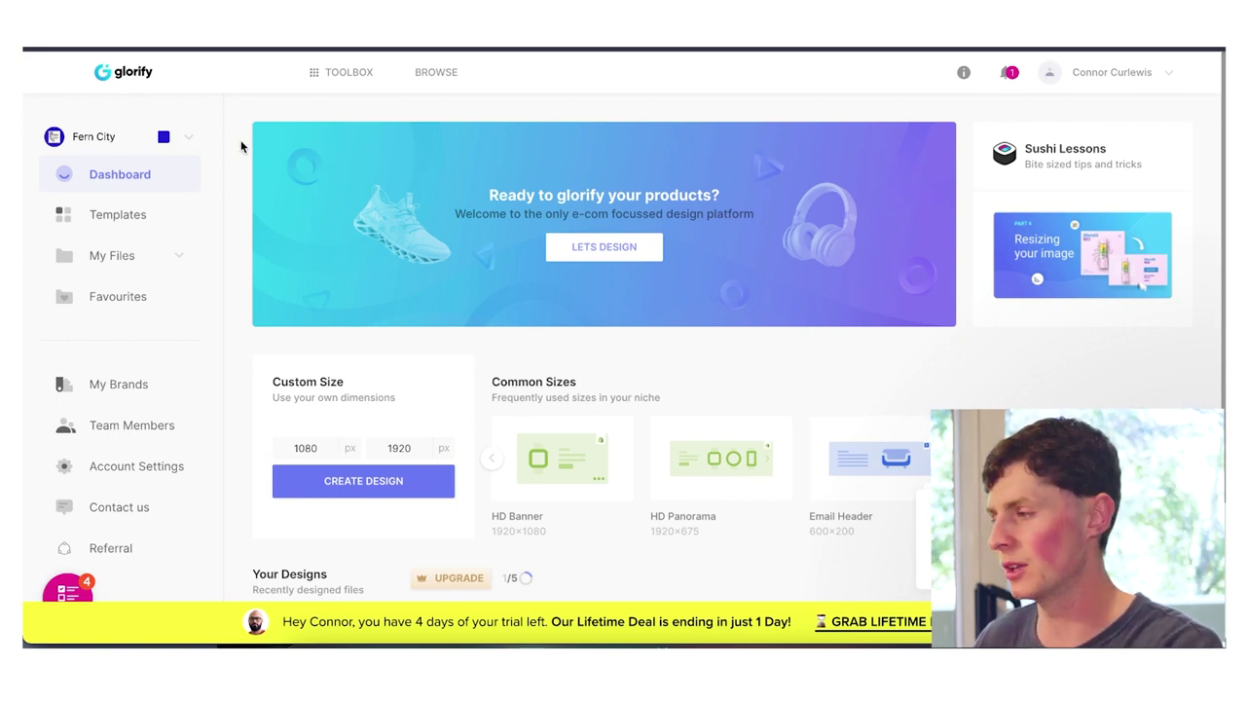
Step: Scroll the Glorify dashboard down to the Custom Size and Common Sizes sections
scroll(242, 228, "down", 2)
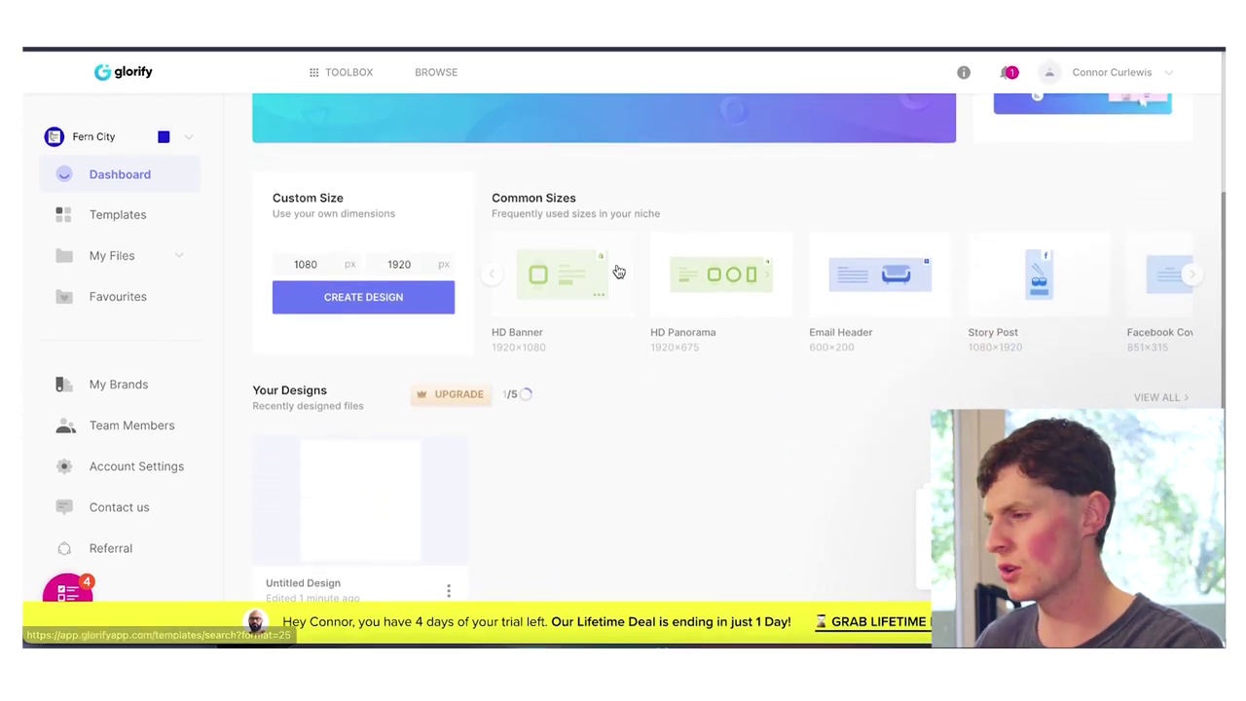
Step: Browse the 1080×1920 Story Post templates and open the Travel Makeup Bag template's details
left_click(1048, 293)
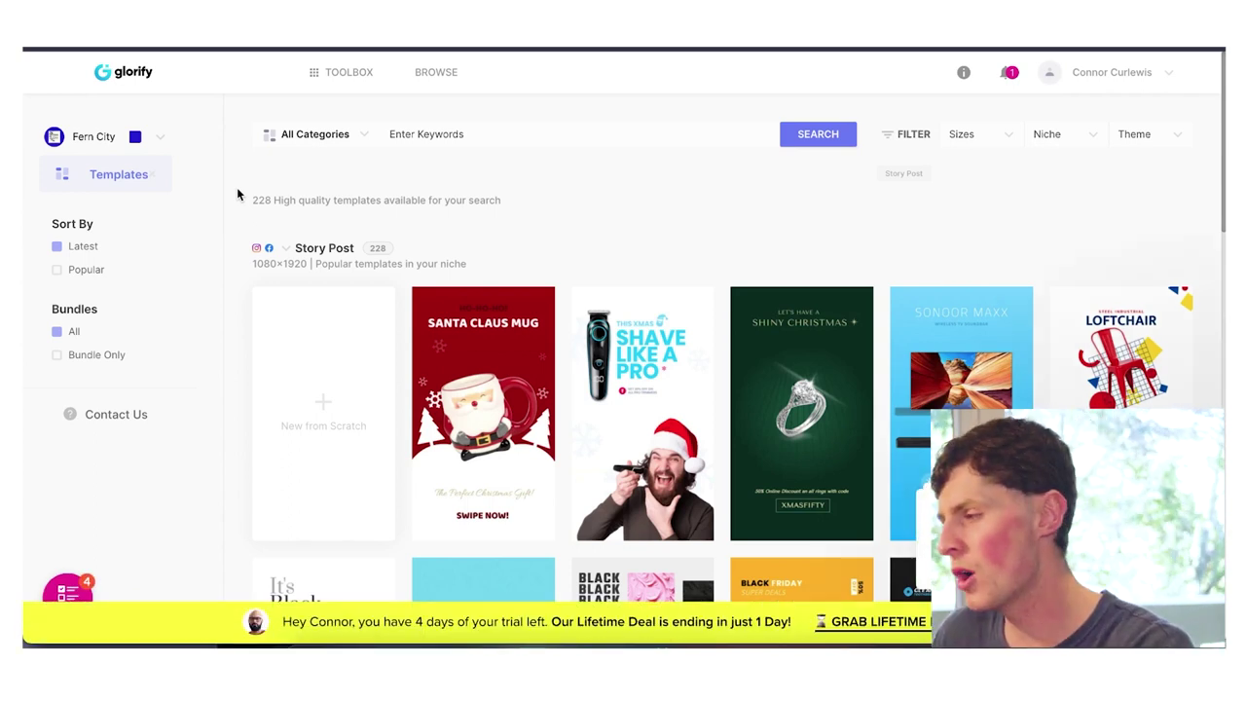
scroll(239, 195, "down", 3)
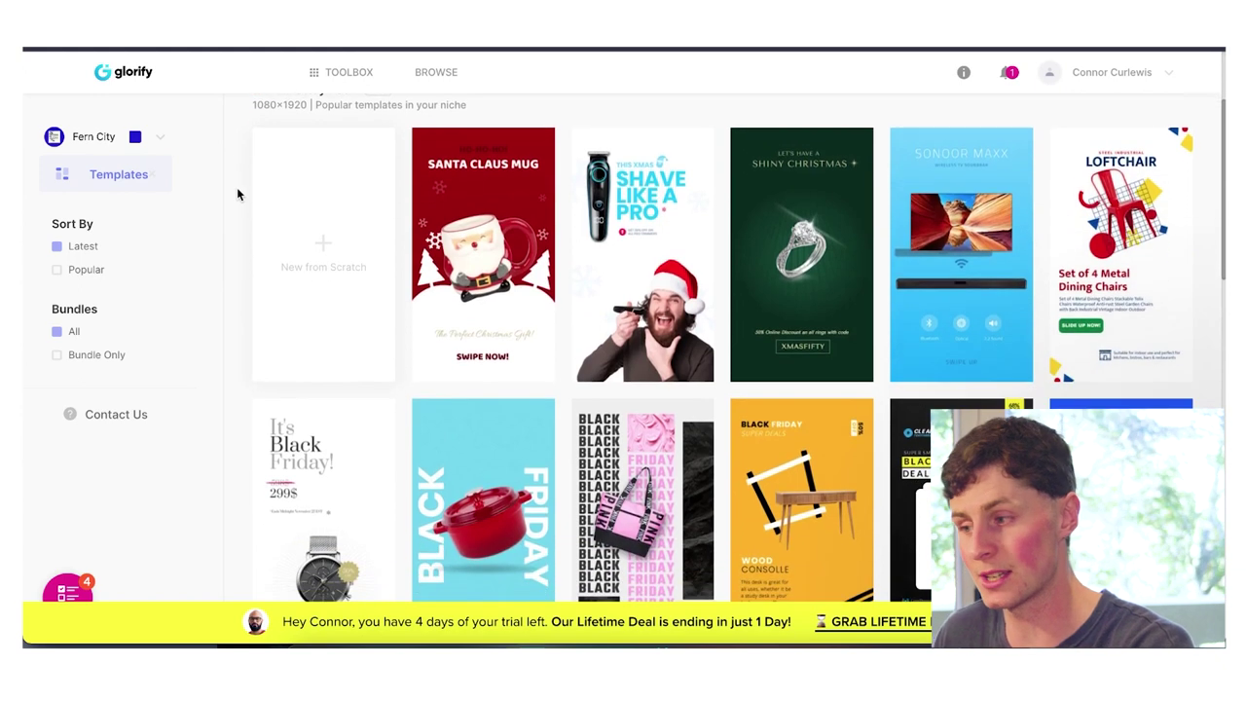
scroll(238, 194, "down", 3)
scroll(238, 194, "down", 1)
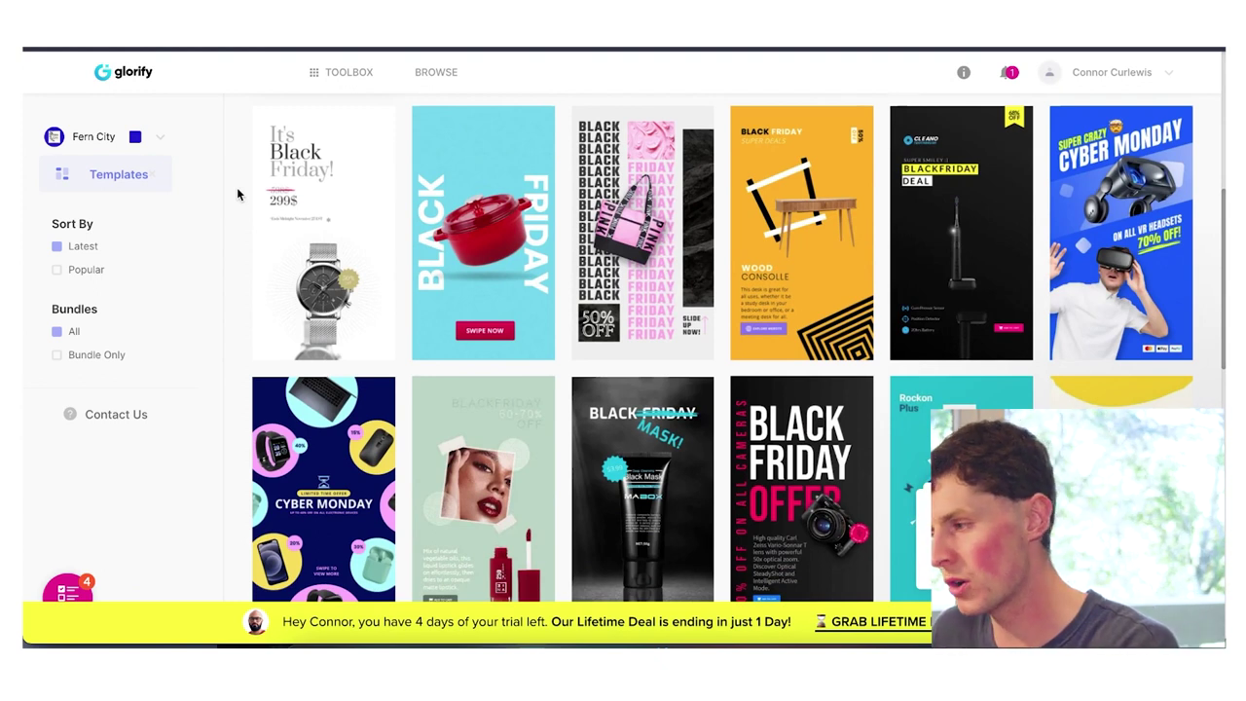
scroll(236, 195, "down", 3)
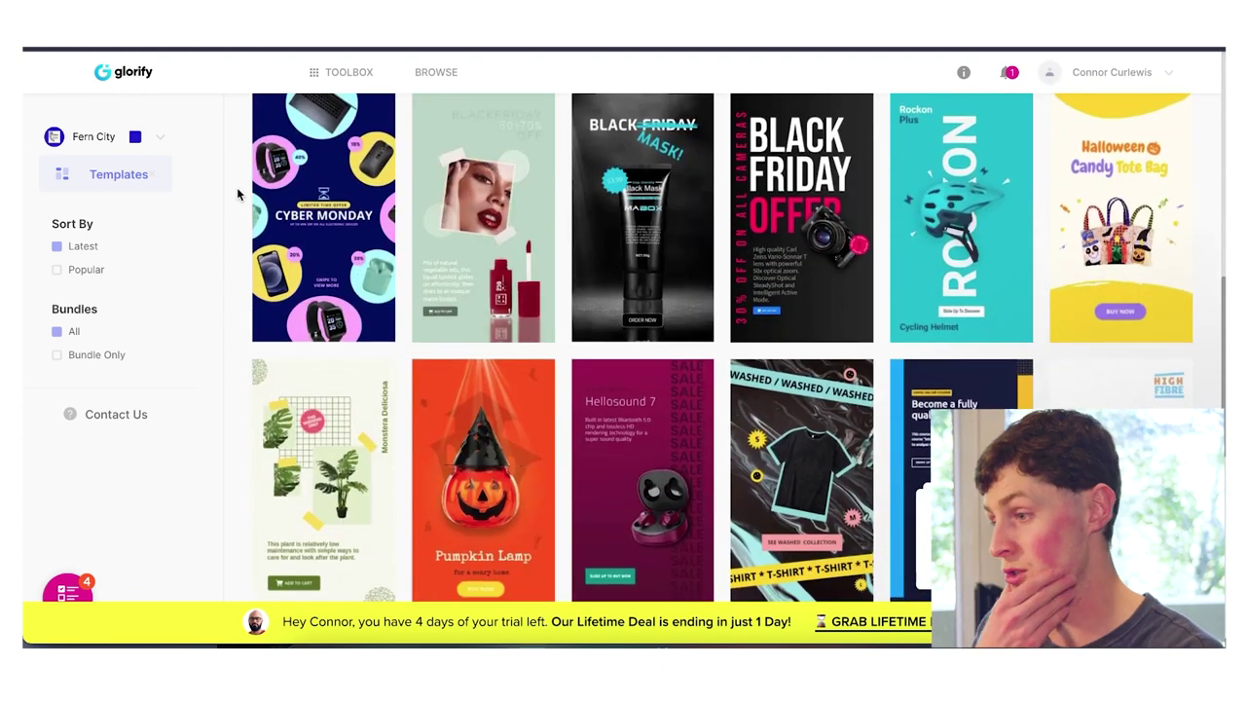
scroll(236, 195, "down", 10)
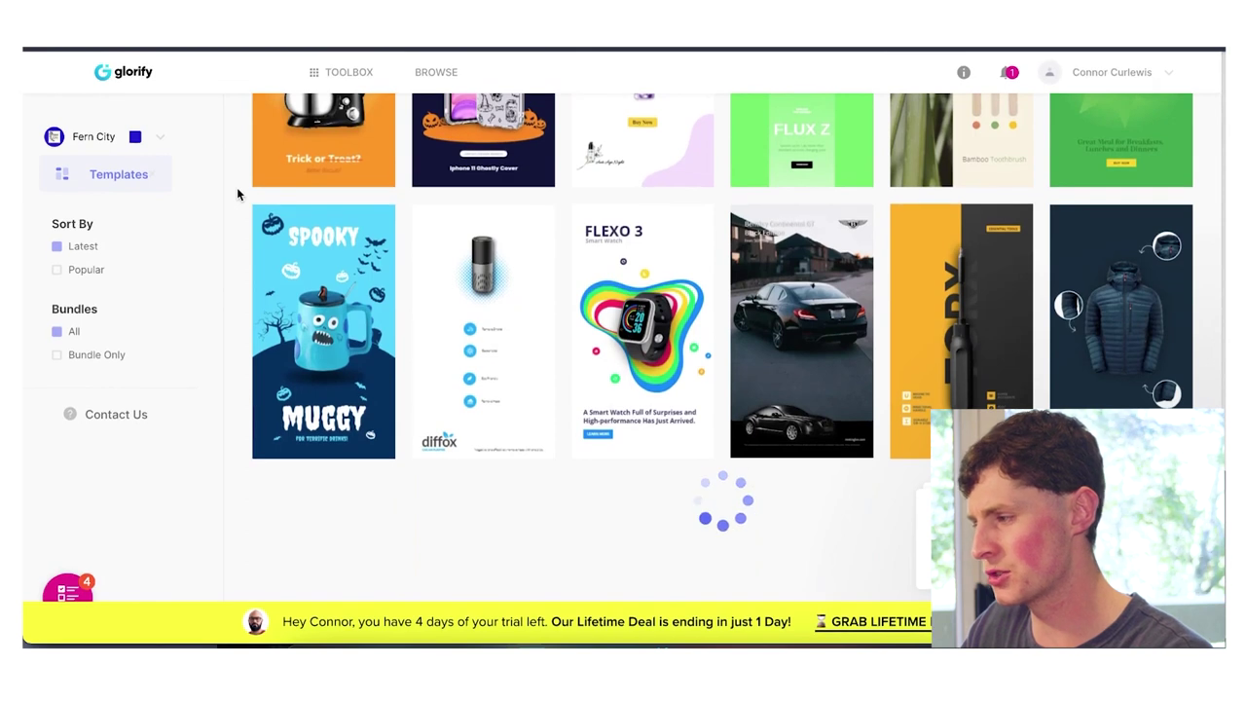
scroll(230, 226, "down", 3)
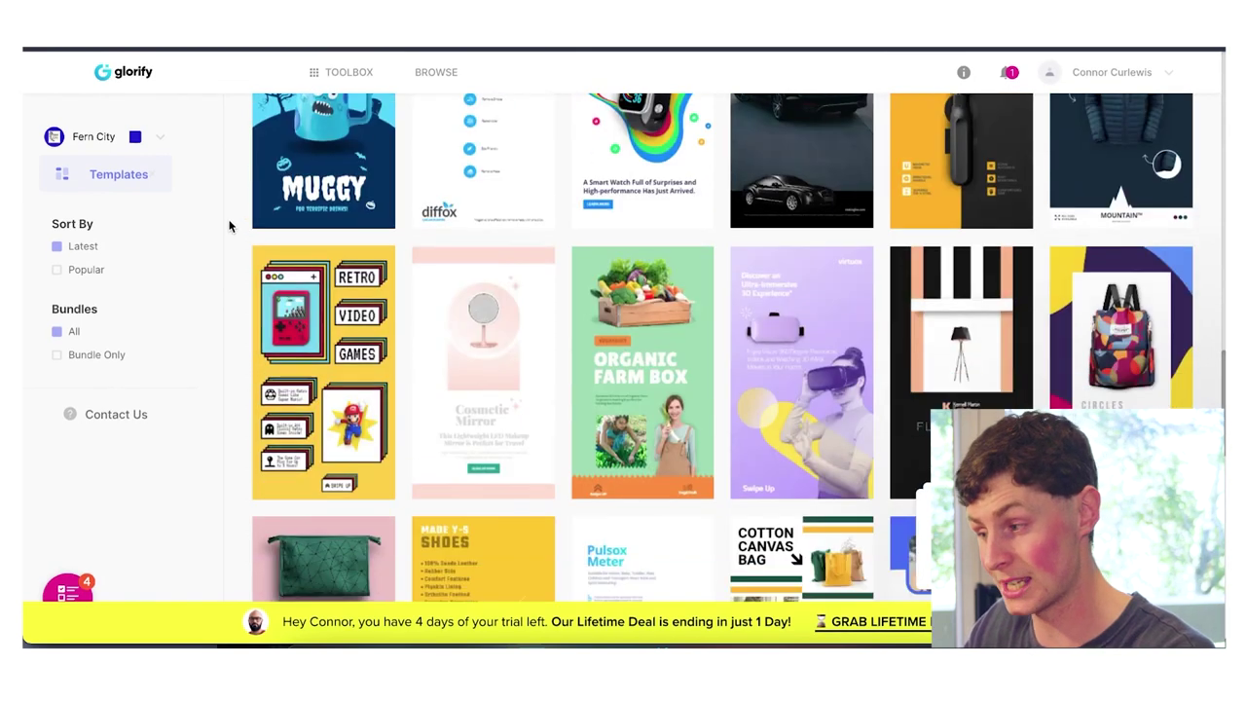
scroll(229, 227, "down", 3)
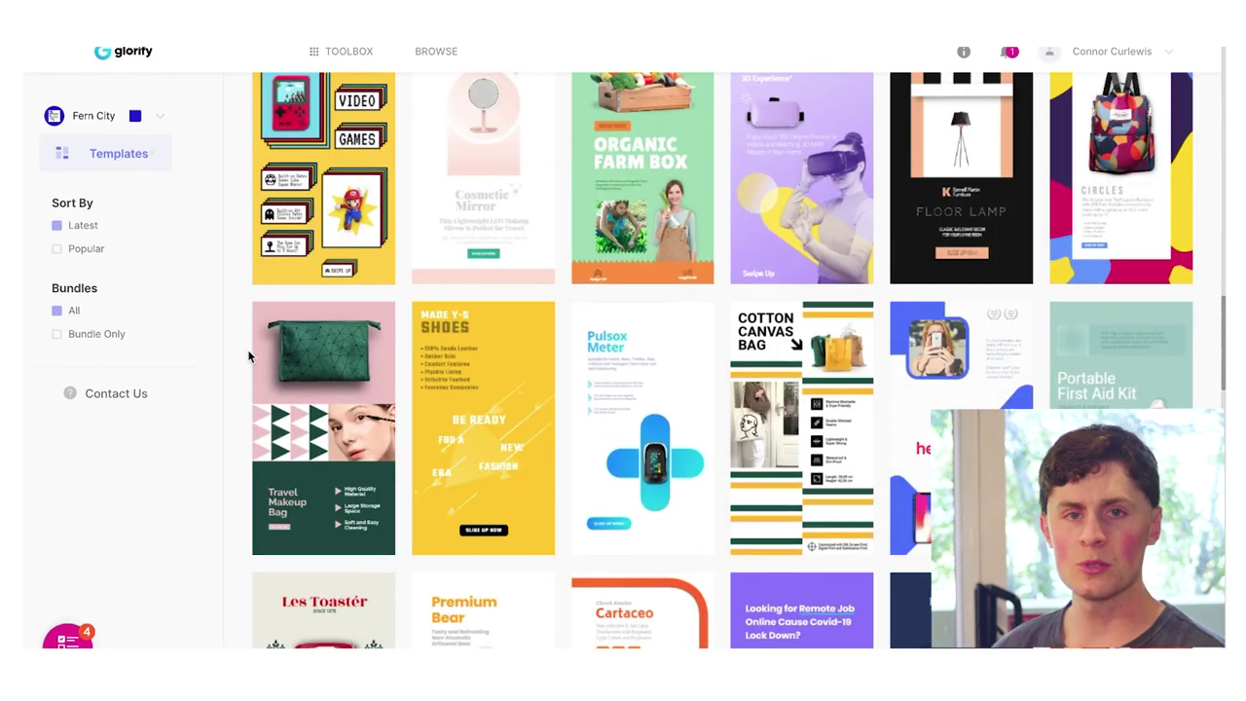
scroll(236, 361, "down", 1)
left_click(282, 370)
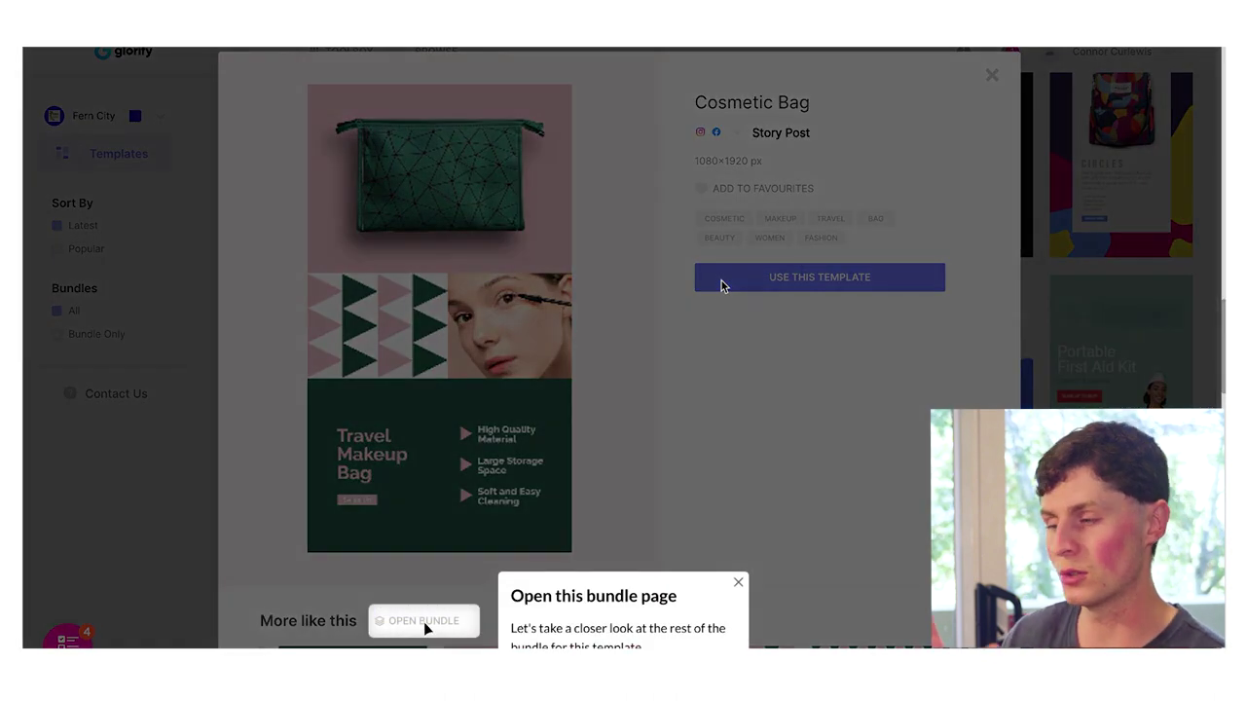
Step: Open the Cosmetic Bag bundle, browse its advert, hero, eBook and marketplace templates, then return to the dashboard
left_click(738, 583)
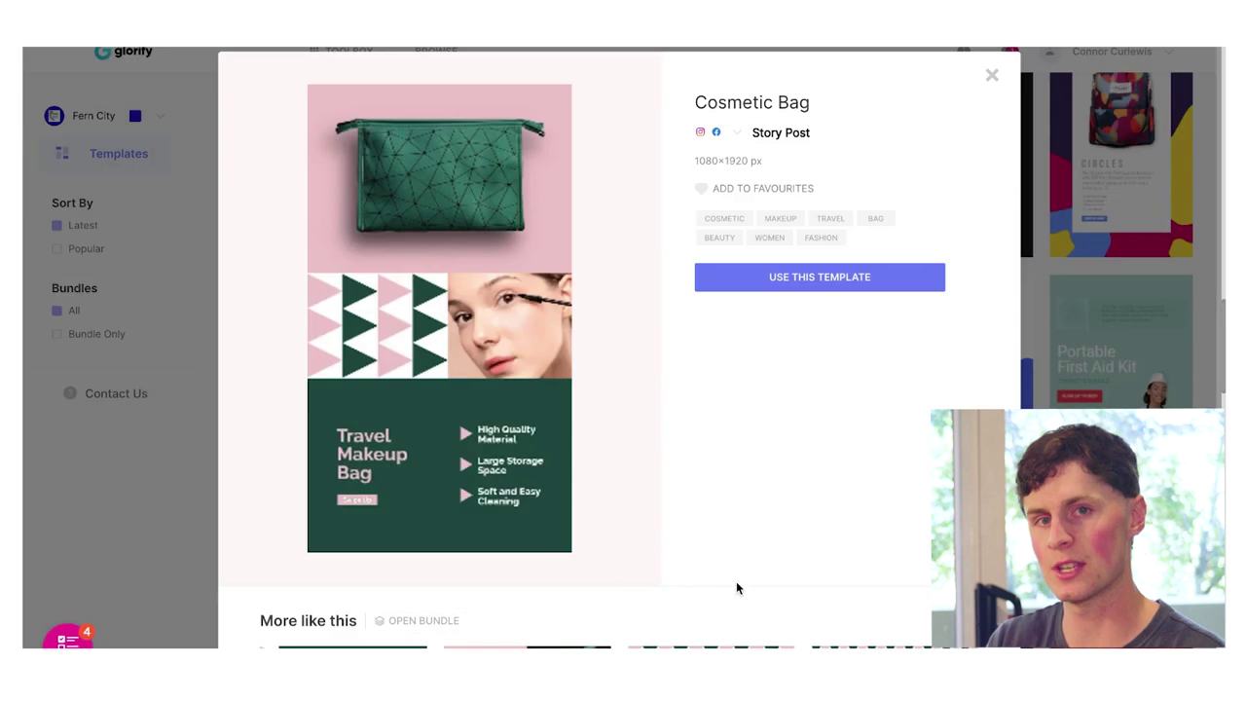
left_click(256, 281)
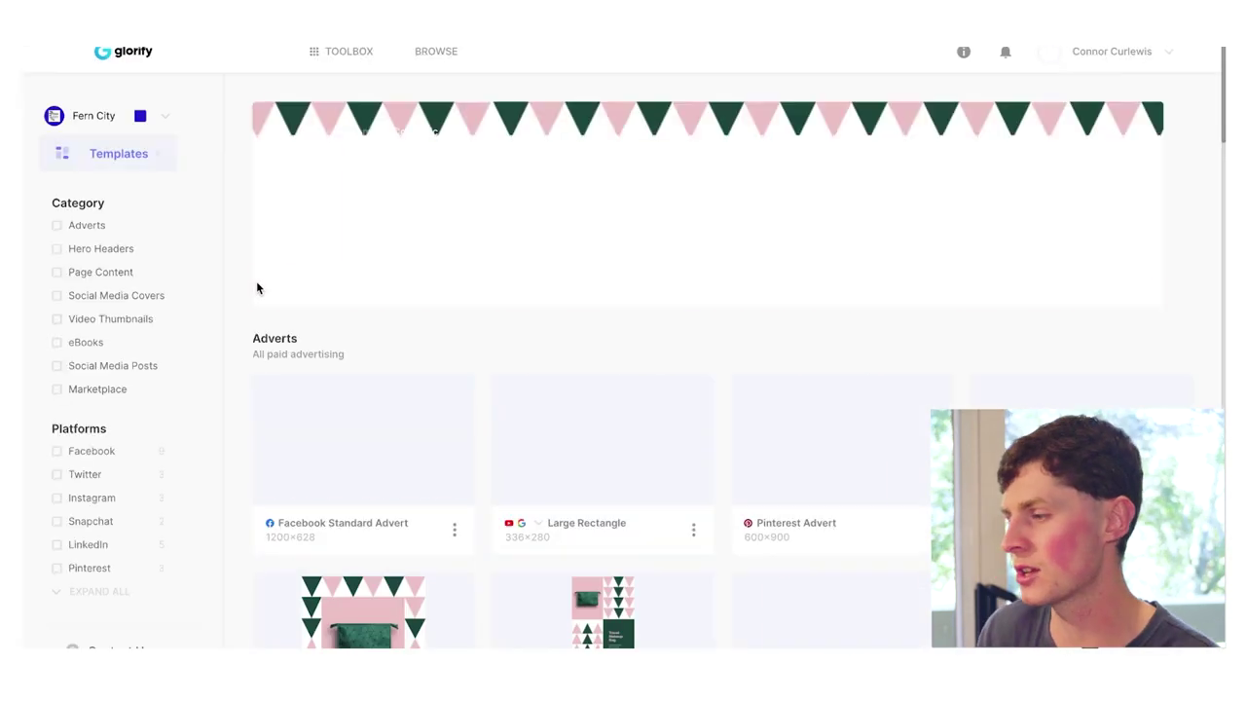
scroll(242, 283, "down", 5)
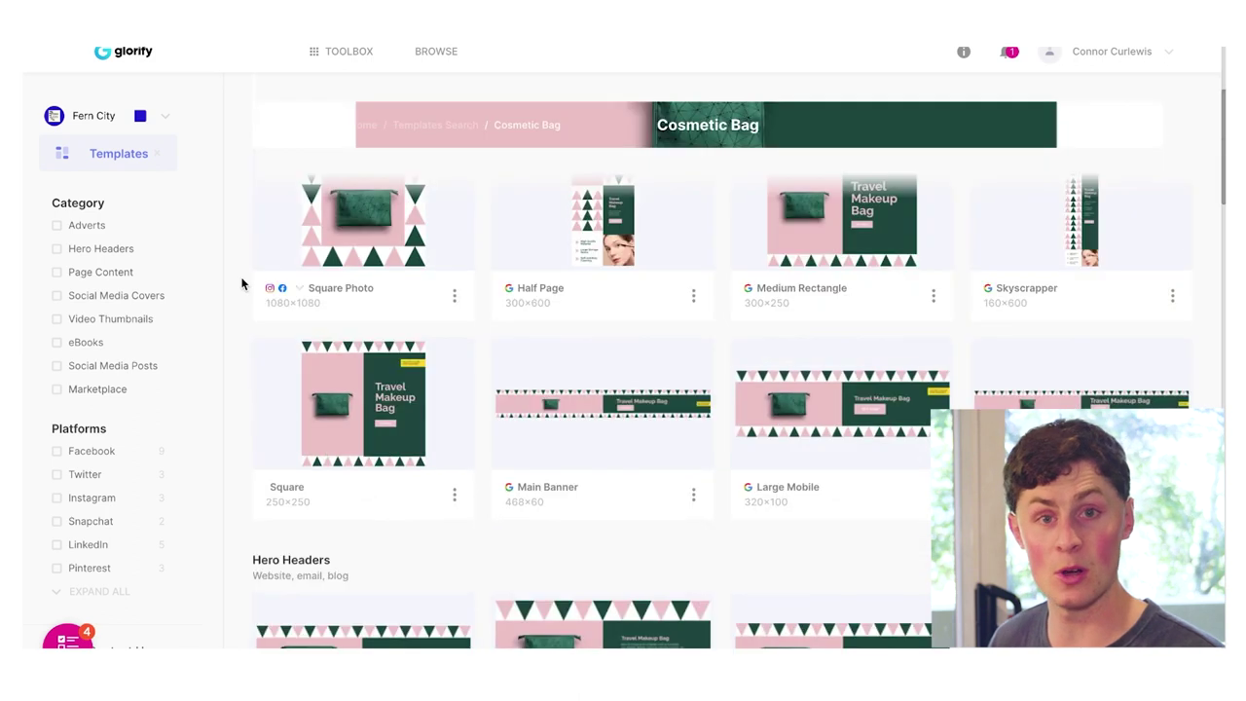
scroll(243, 284, "down", 6)
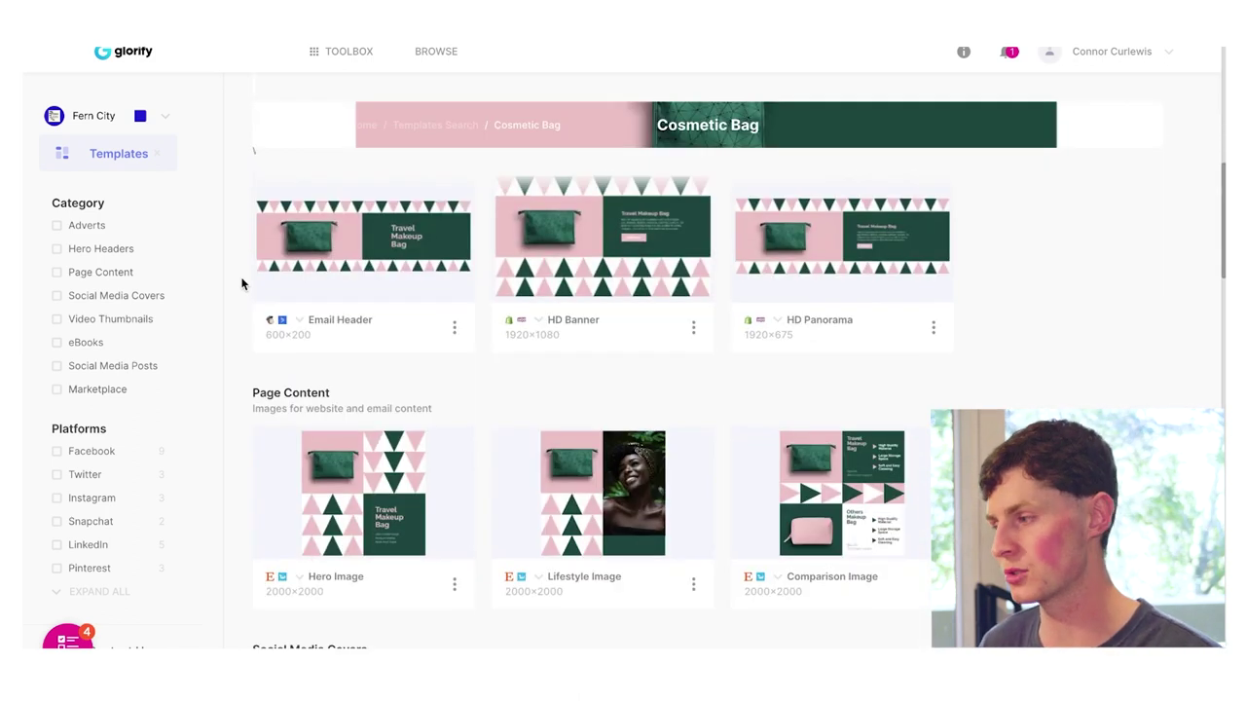
scroll(242, 284, "down", 8)
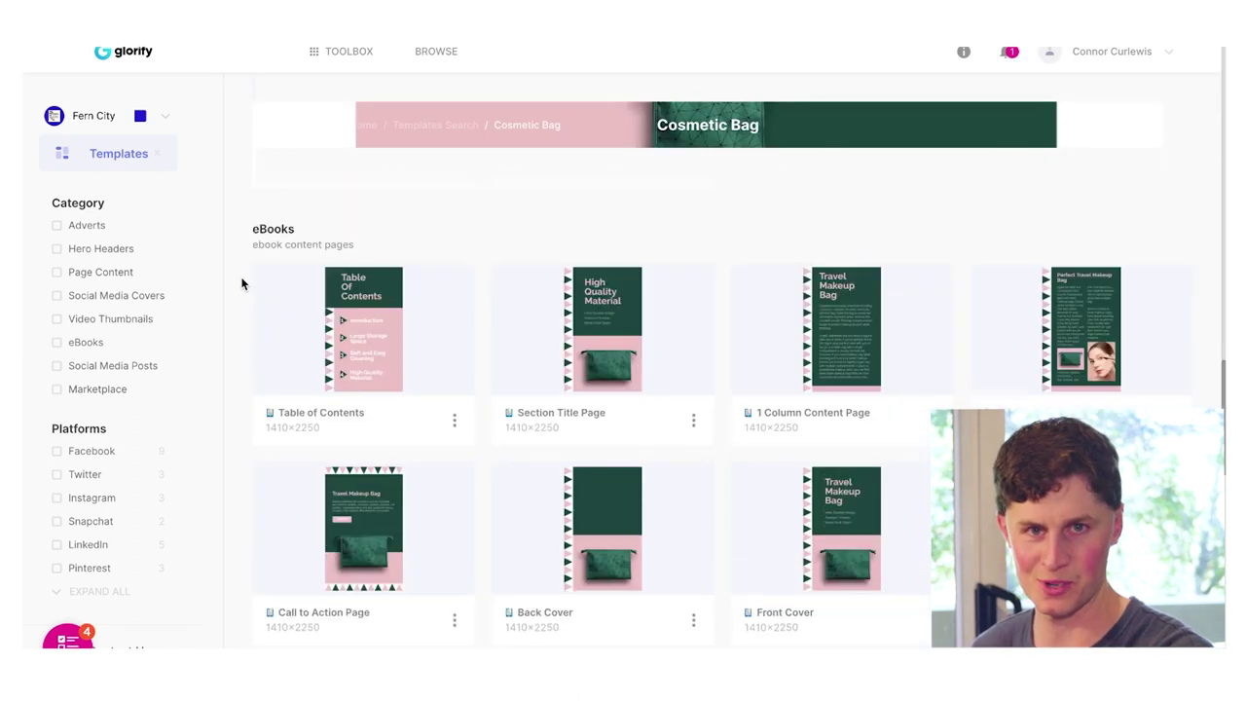
scroll(242, 283, "down", 10)
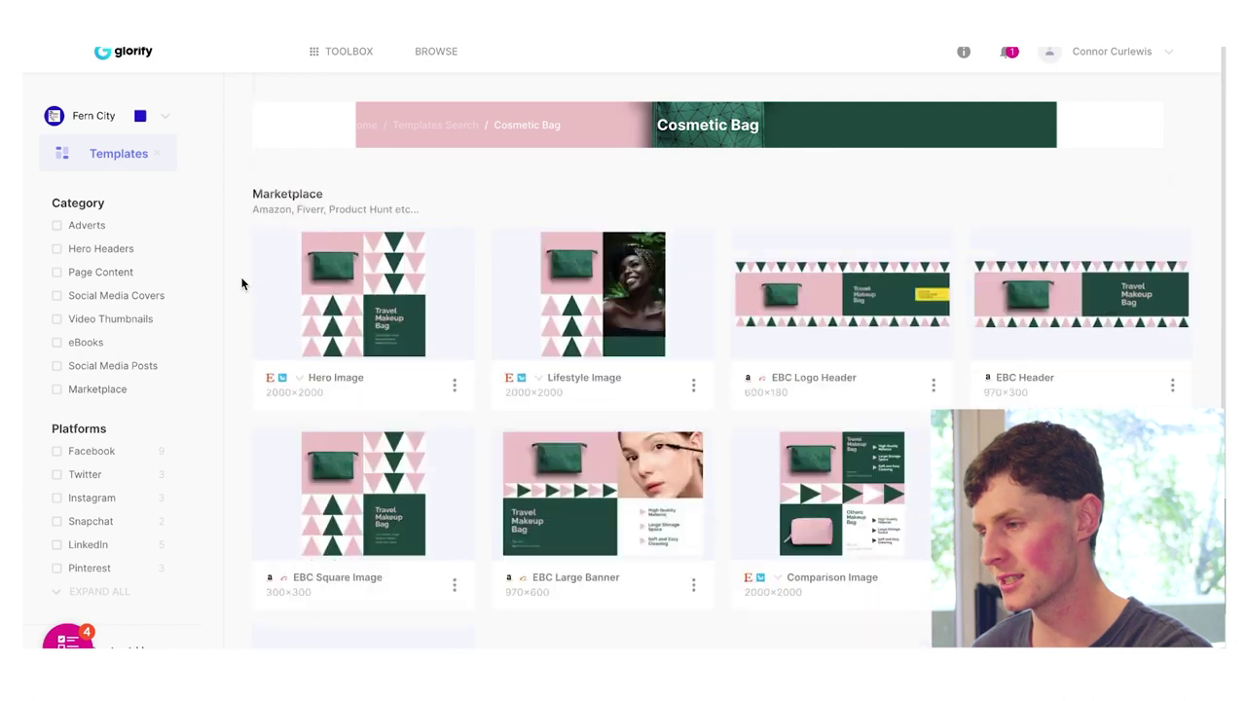
scroll(242, 284, "up", 15)
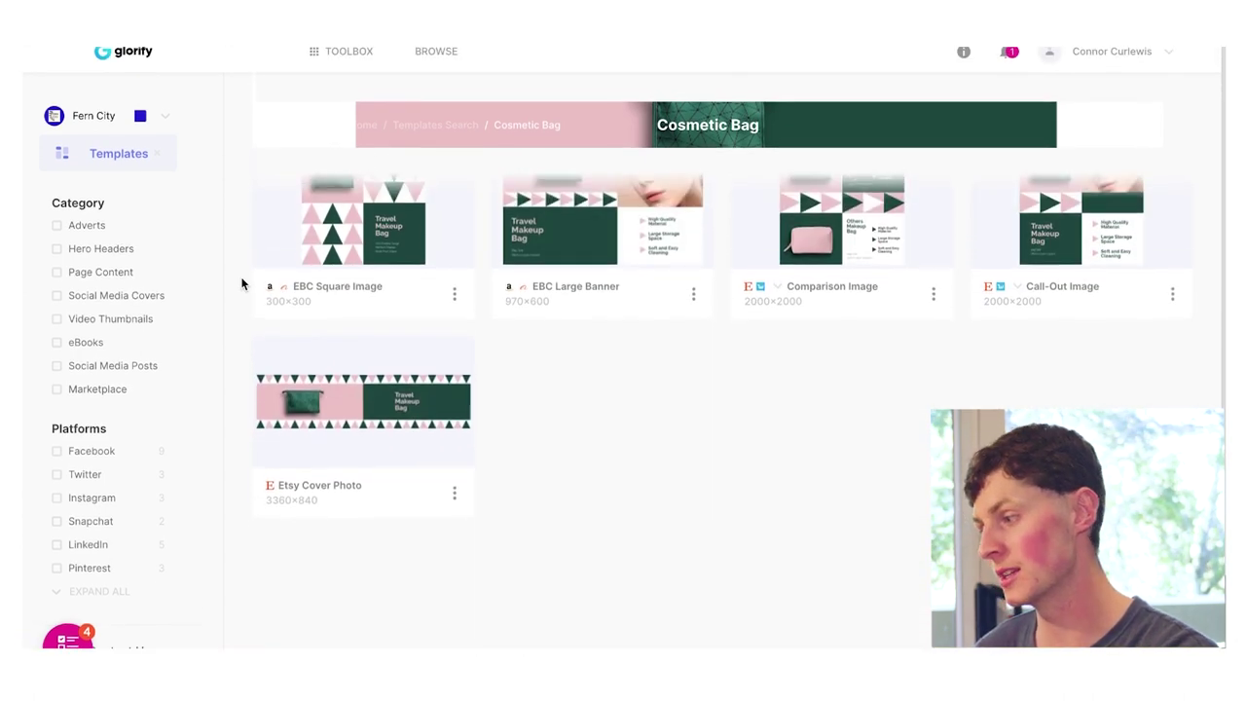
scroll(243, 284, "up", 4)
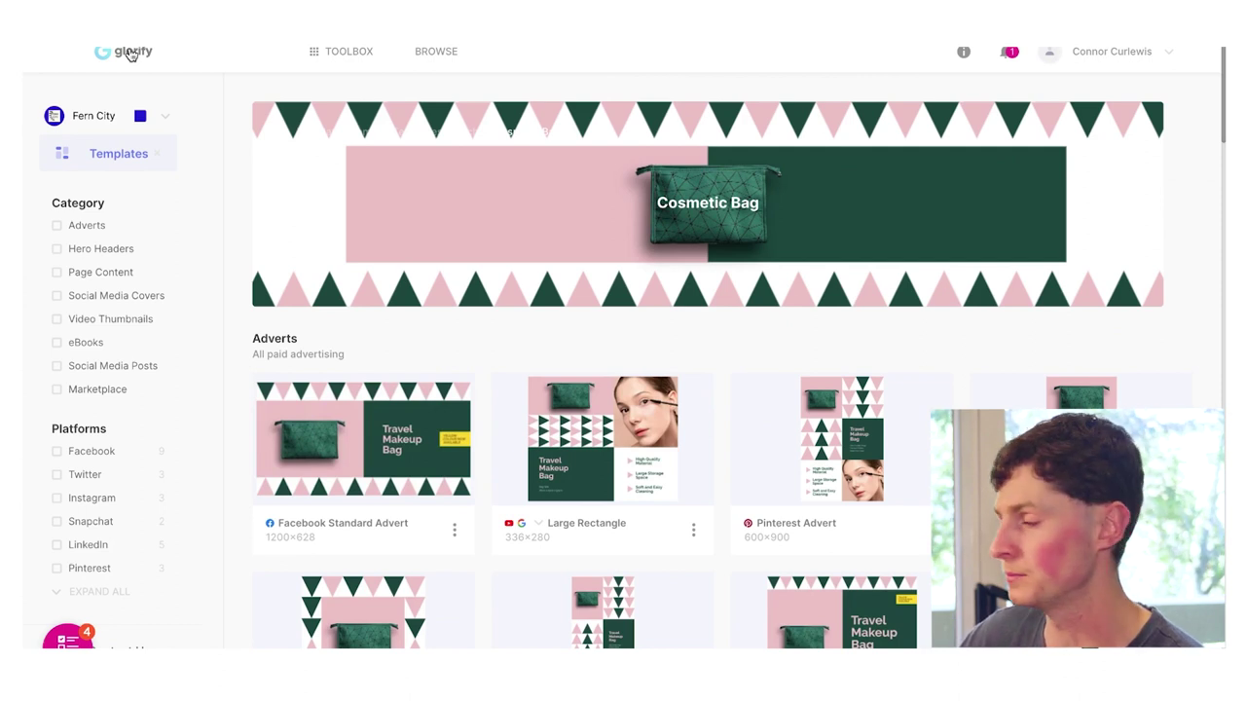
left_click(130, 53)
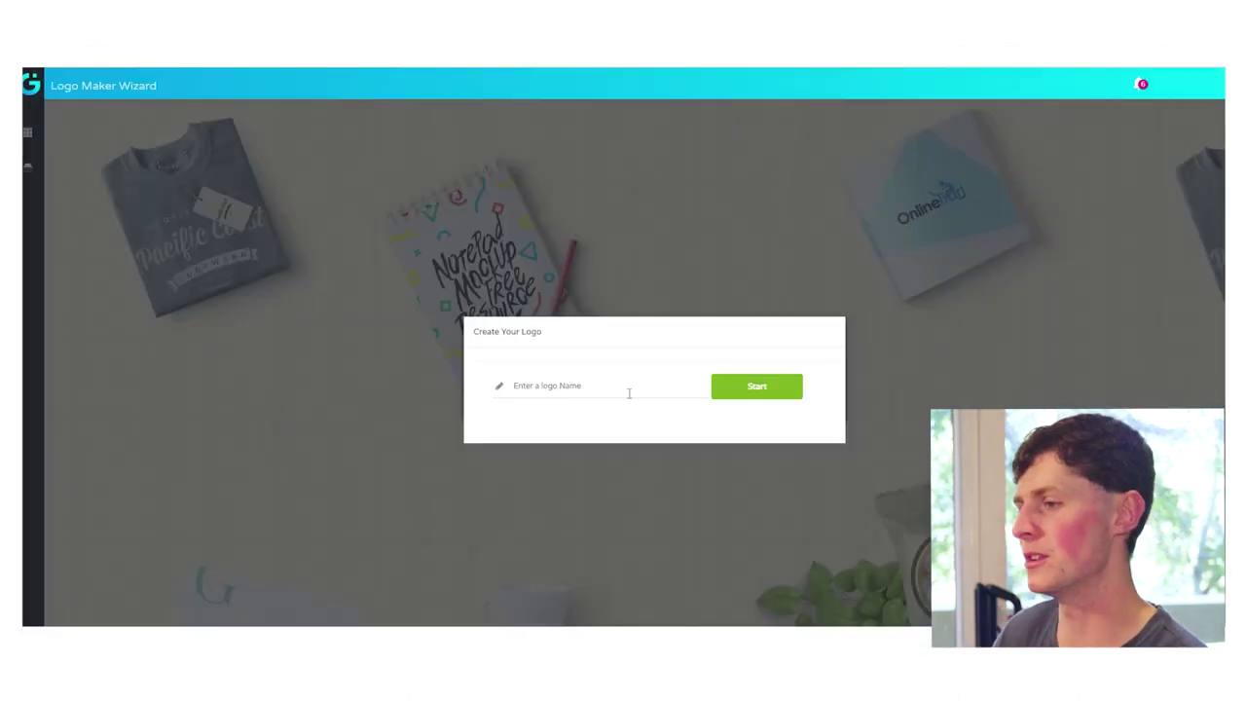
Step: Start a logo named 'Fern City' described as Clean & Simple and Elegant & Classic
left_click(629, 392)
type("Fern Cit")
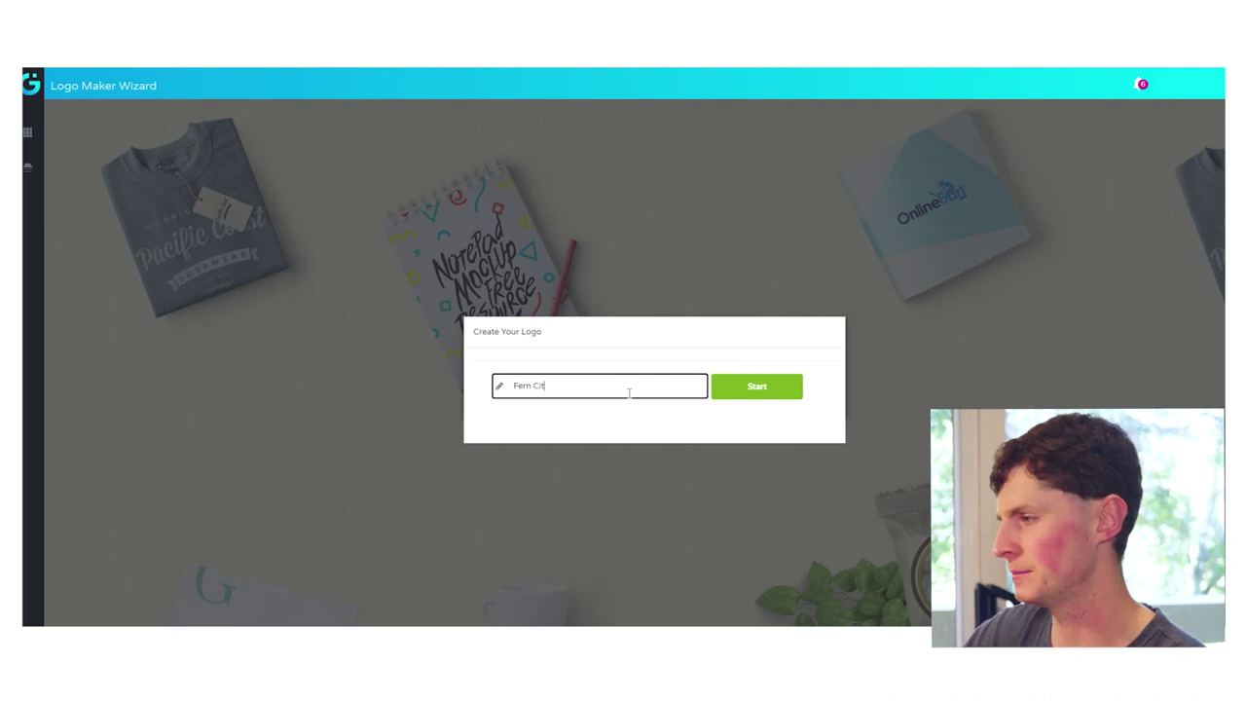
type("y")
left_click(765, 393)
left_click(777, 341)
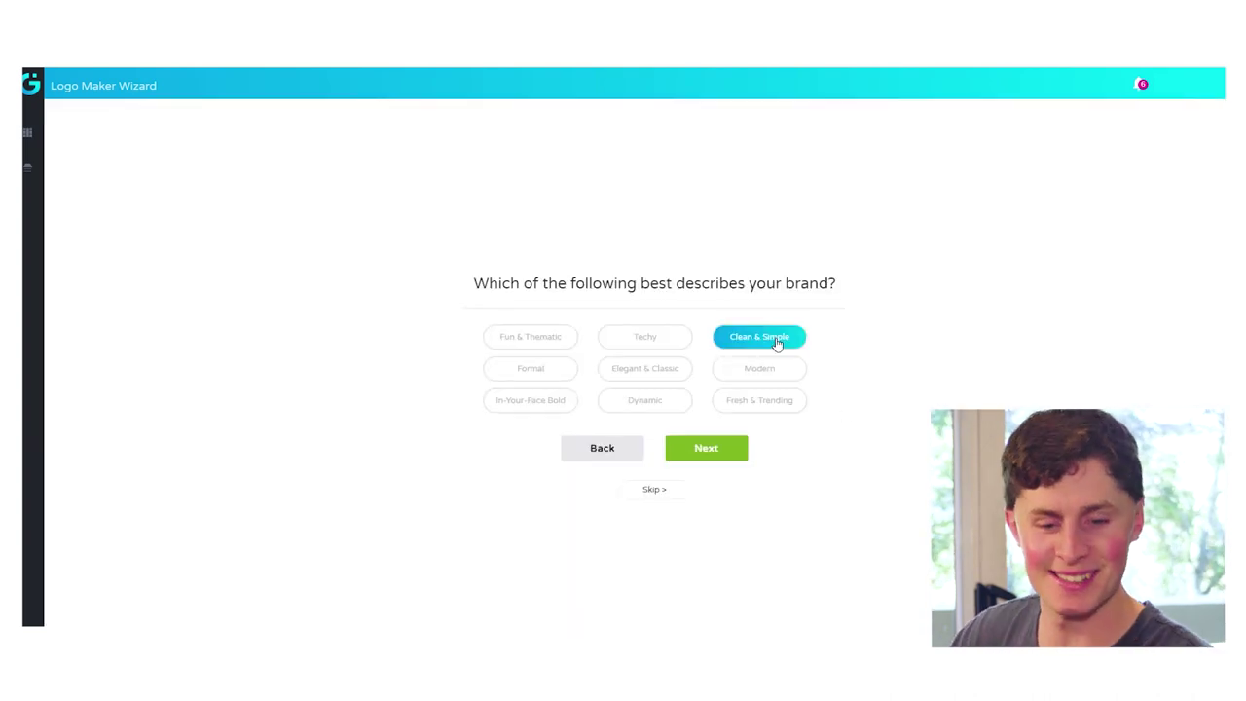
left_click(645, 368)
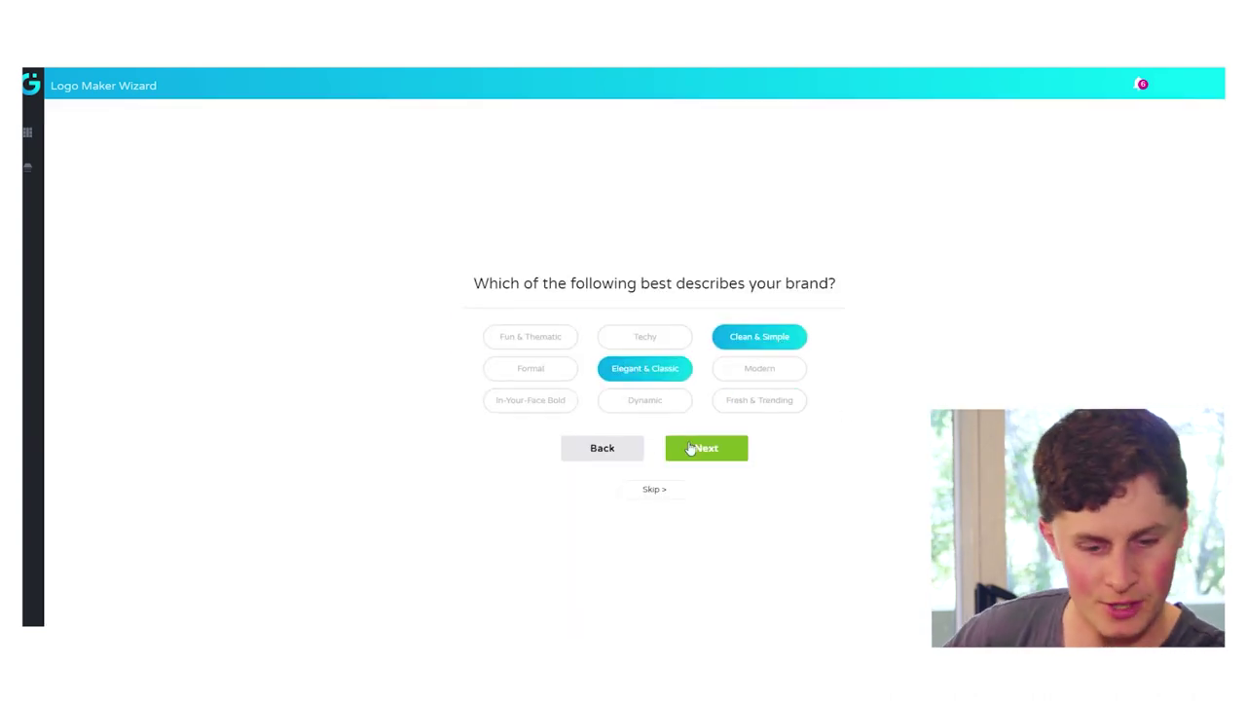
Step: Choose black and grey as the Fern City brand colours
left_click(692, 448)
left_click(666, 385)
left_click(578, 382)
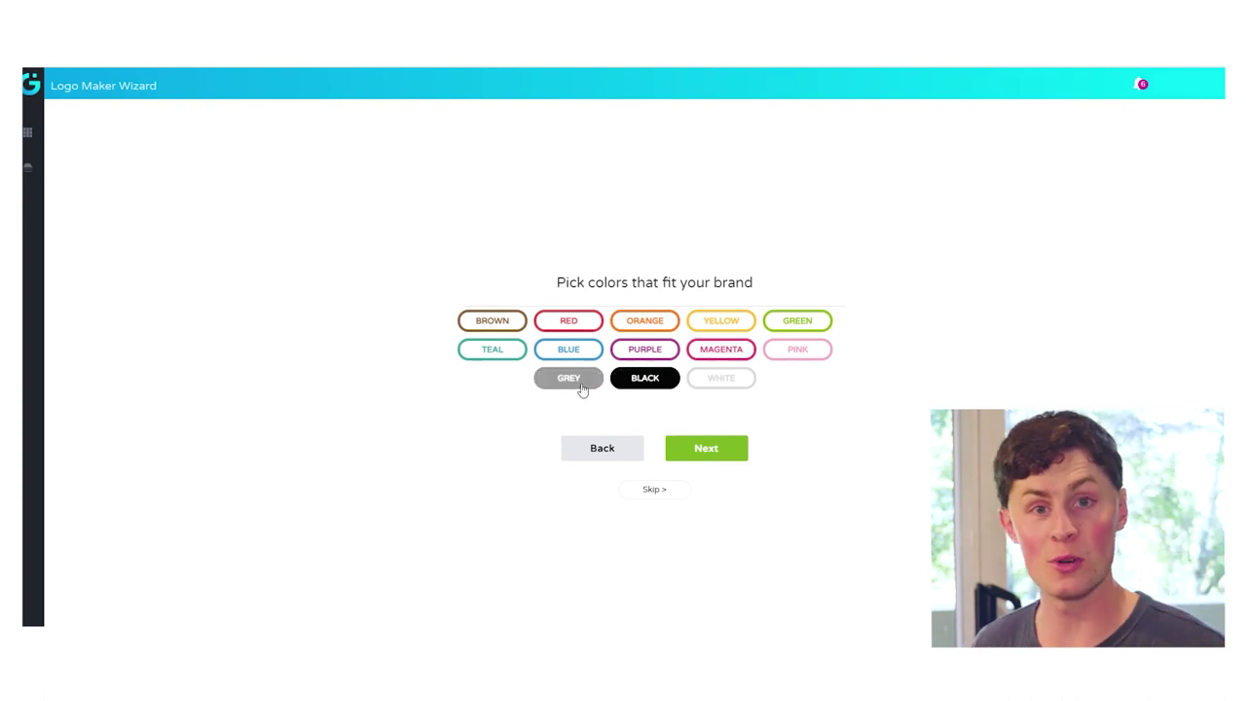
left_click(707, 452)
Step: Search the icons for 'fern' and use the fern frond icon in the logo
left_click(451, 288)
type("fern")
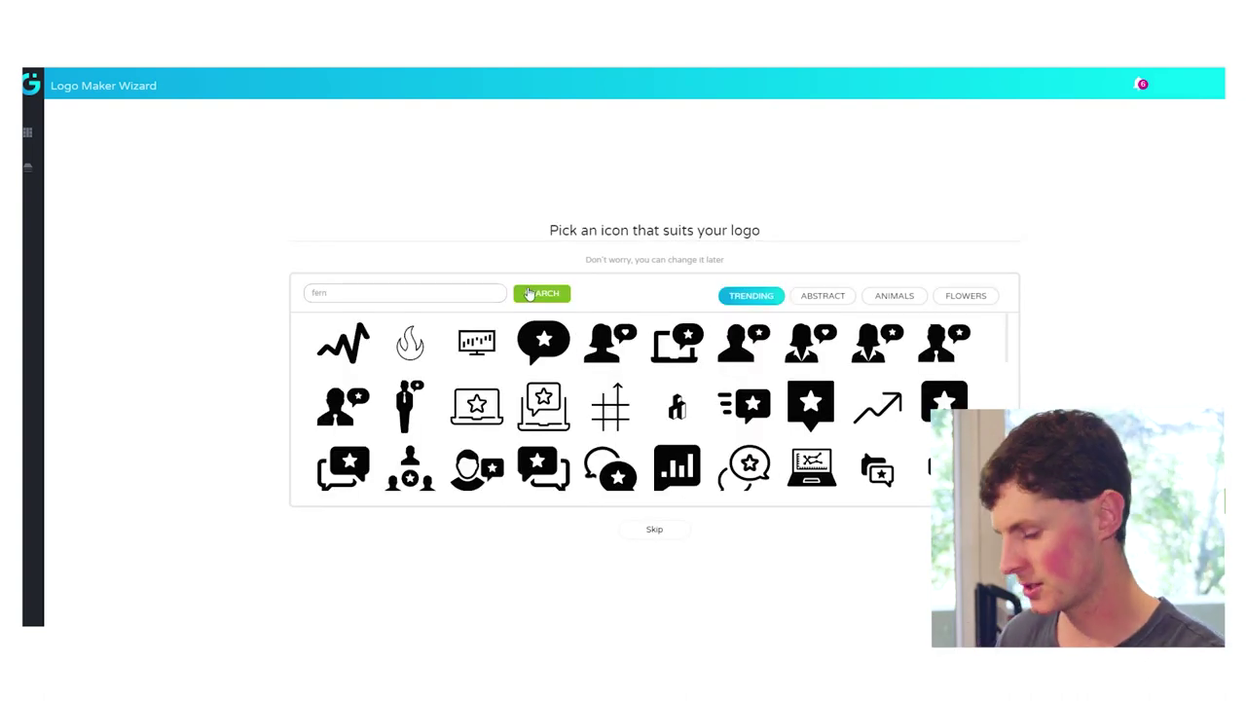
left_click(534, 293)
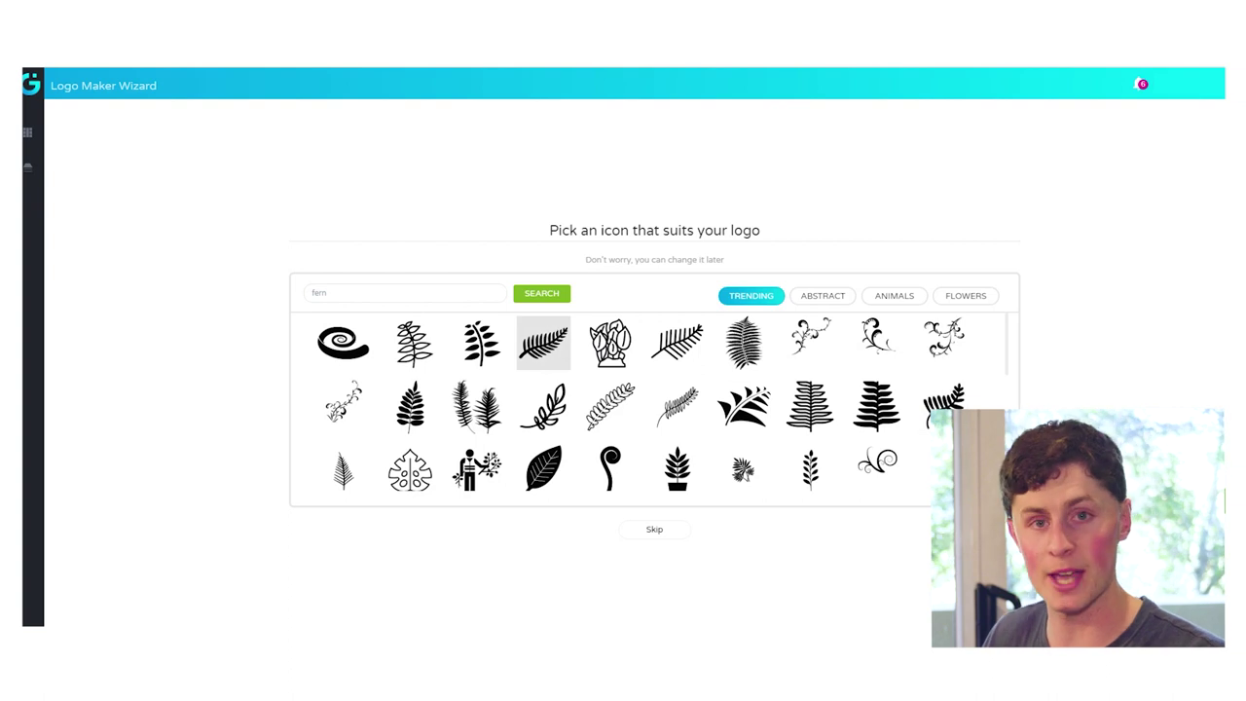
left_click(543, 342)
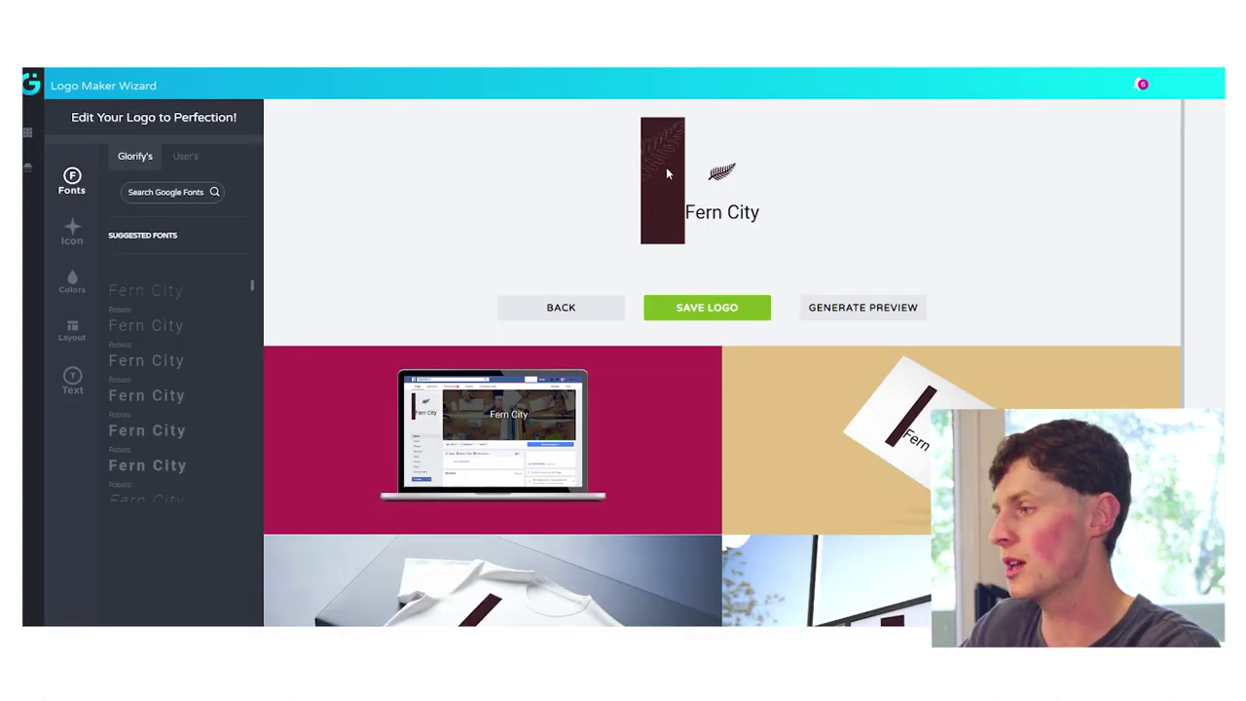
Step: Scroll down the Fern City logo editor to view the mockup previews
scroll(721, 390, "down", 2)
scroll(722, 389, "down", 3)
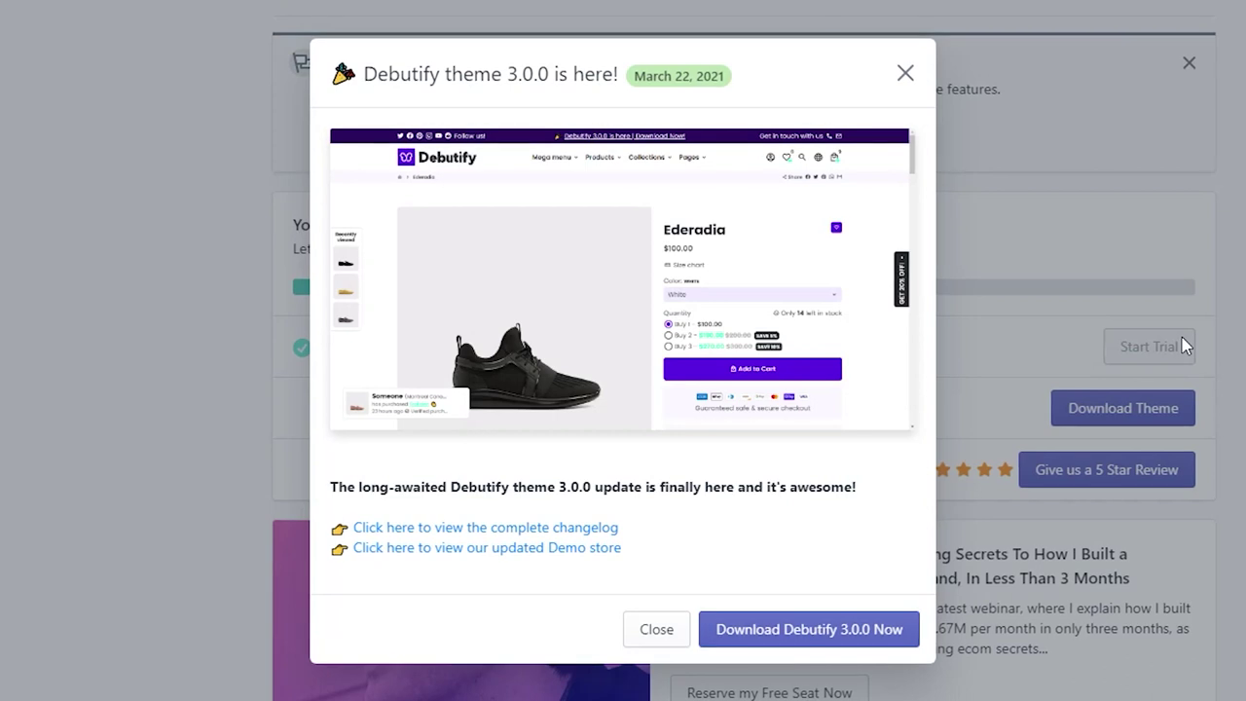
Step: Choose 'Download Debutify 3.0.0 Now' and scroll through the changelog of new add-ons and options
left_click(811, 632)
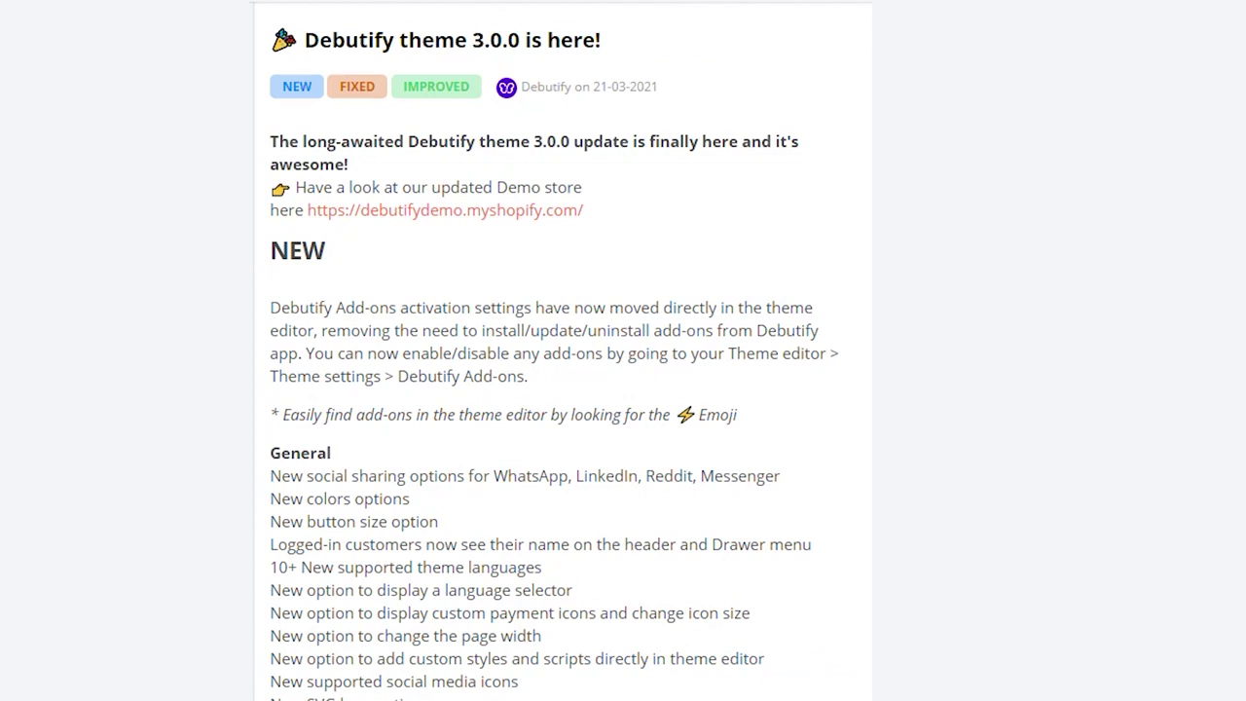
scroll(561, 350, "down", 5)
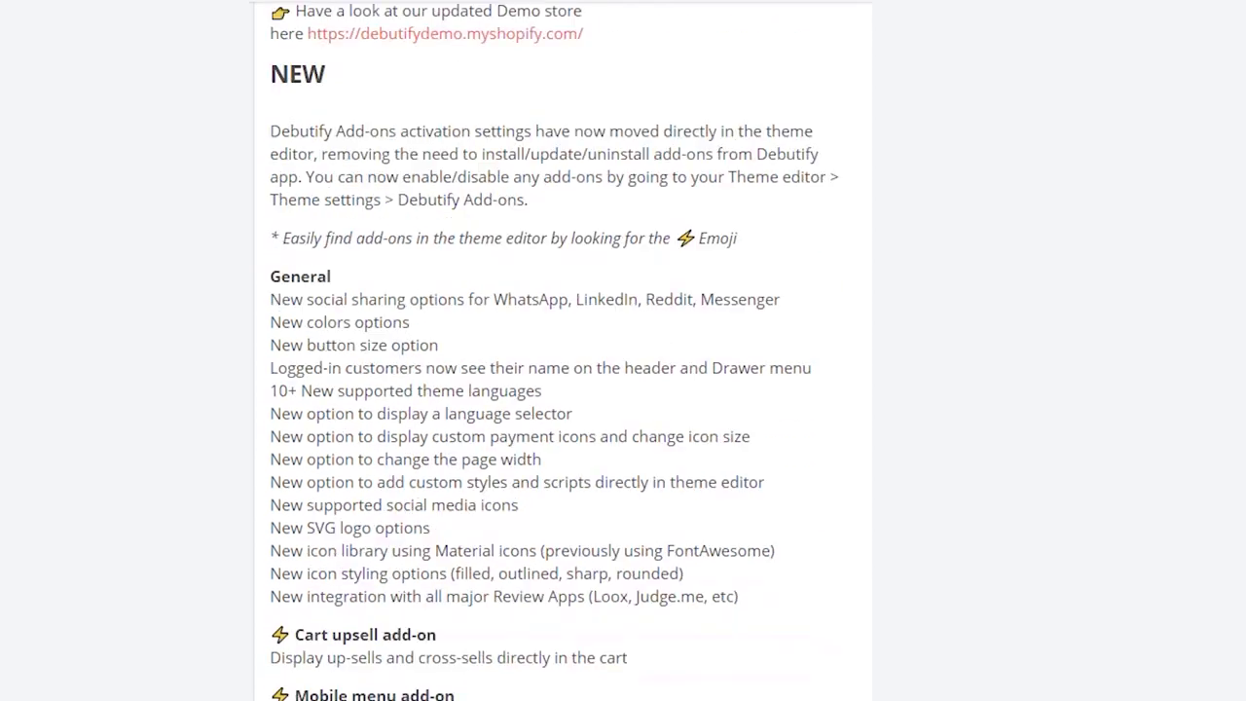
scroll(561, 351, "down", 5)
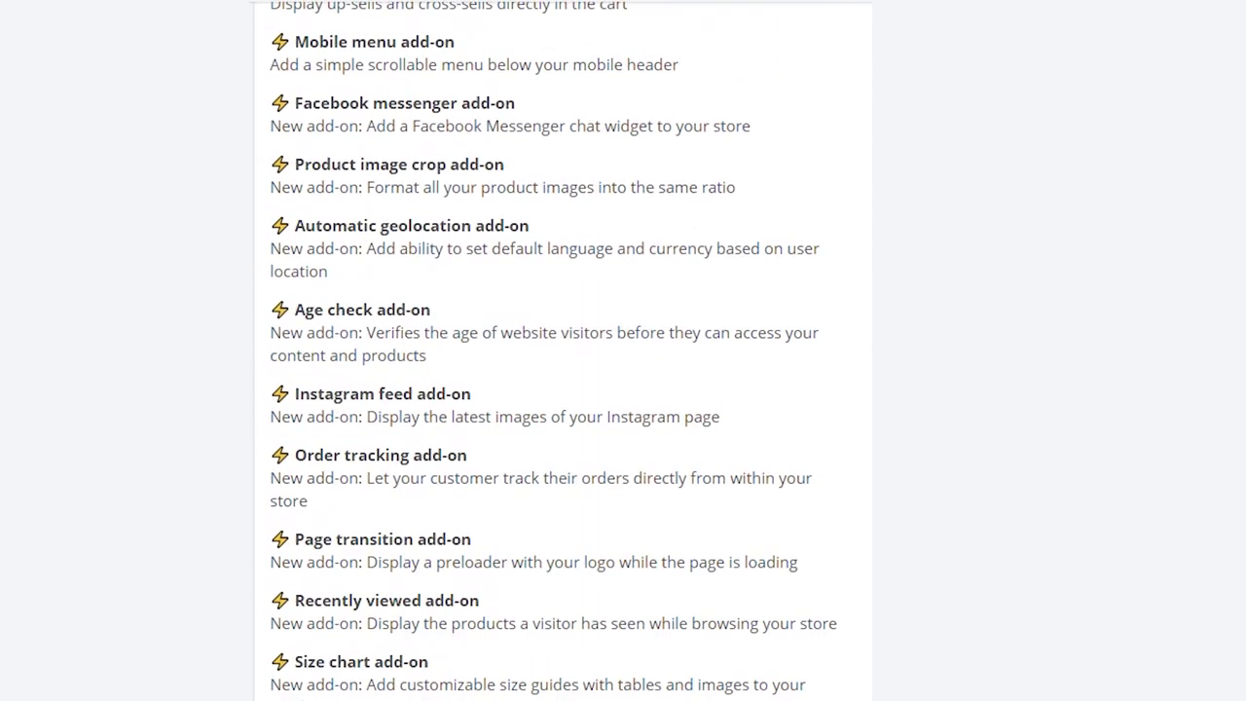
scroll(561, 351, "down", 5)
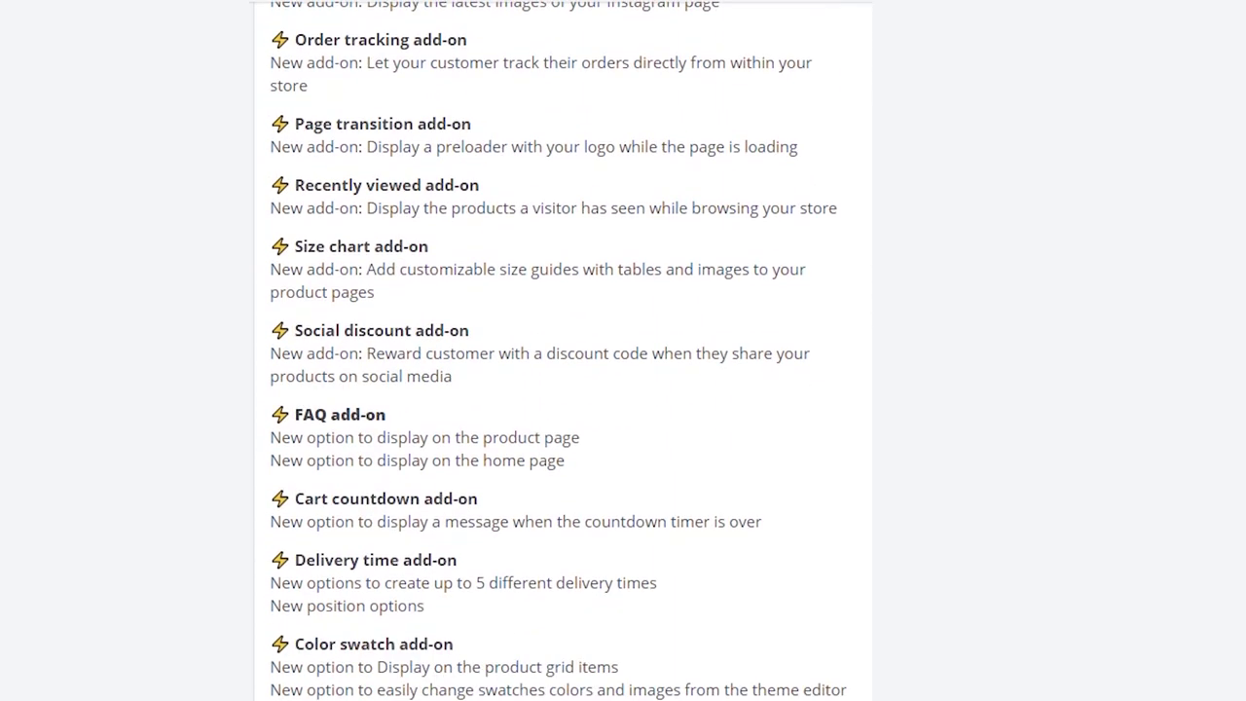
scroll(560, 350, "down", 2)
scroll(561, 351, "down", 6)
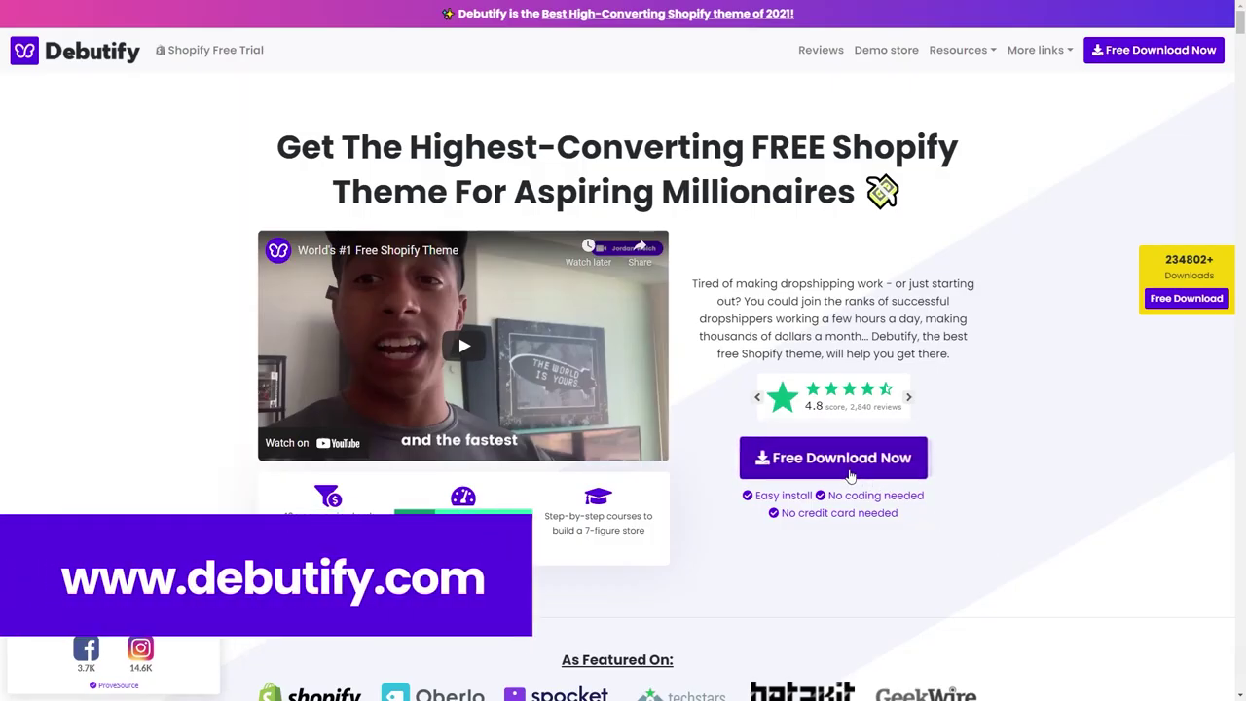
Step: Use Free Download Now on the Debutify homepage to bring up the name and email form
left_click(850, 473)
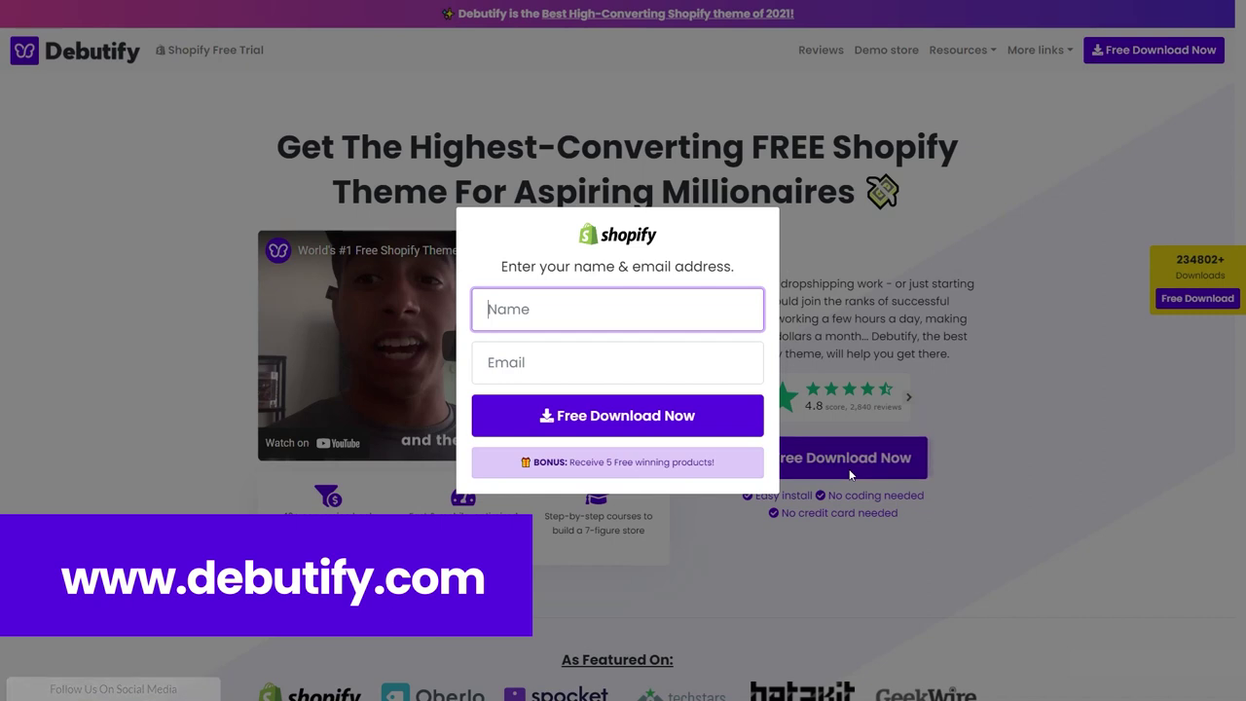